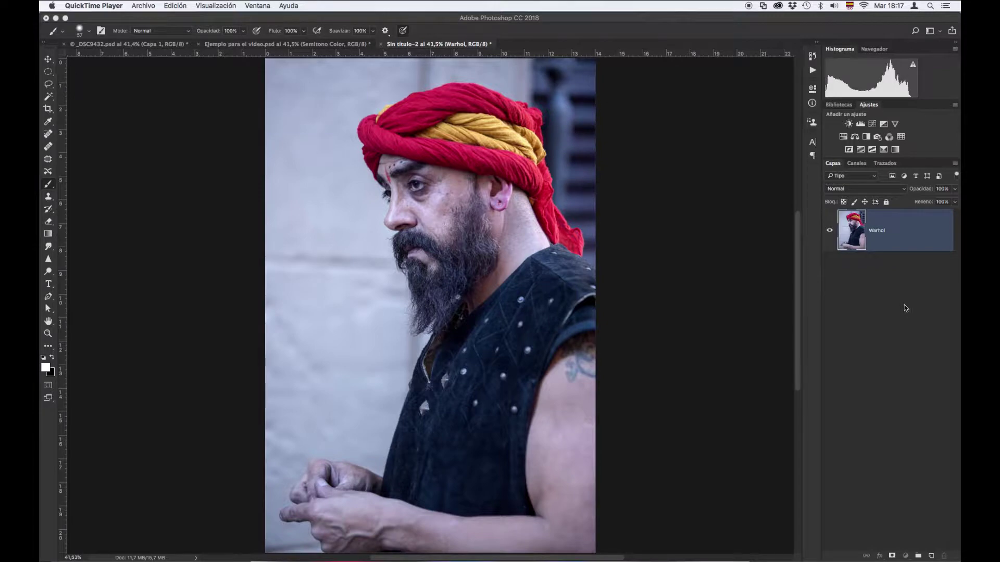
Duplicate the Warhol layer twice so two copies are stacked above the original.
{"action": "left_click", "coordinate": [902, 239]}
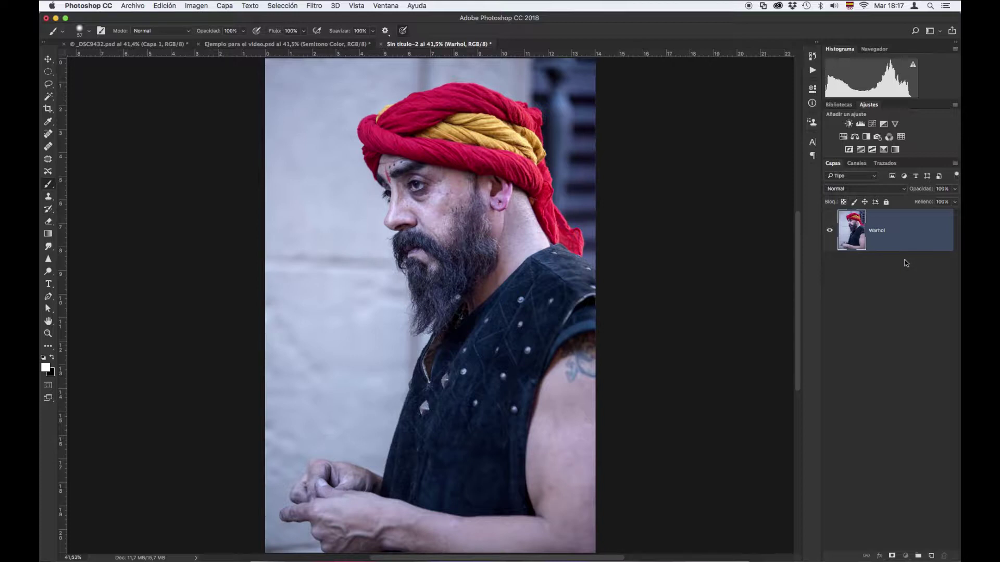
{"action": "double_click", "coordinate": [880, 234]}
{"action": "type", "text": "Wa"}
{"action": "left_click", "coordinate": [943, 230]}
{"action": "left_click", "coordinate": [901, 230]}
{"action": "left_click_drag", "start_coordinate": [901, 231], "coordinate": [932, 558]}
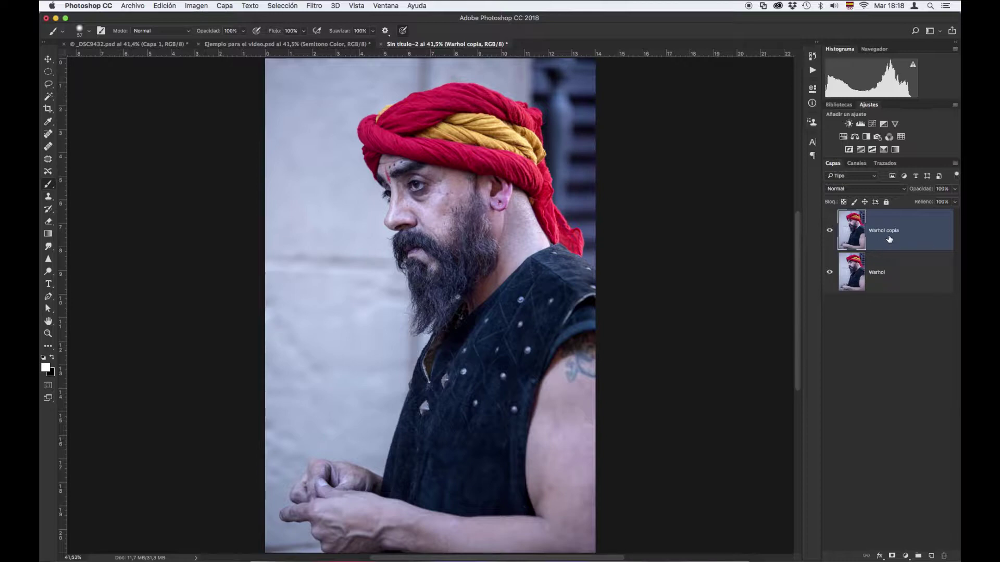
{"action": "key", "text": "ctrl+j"}
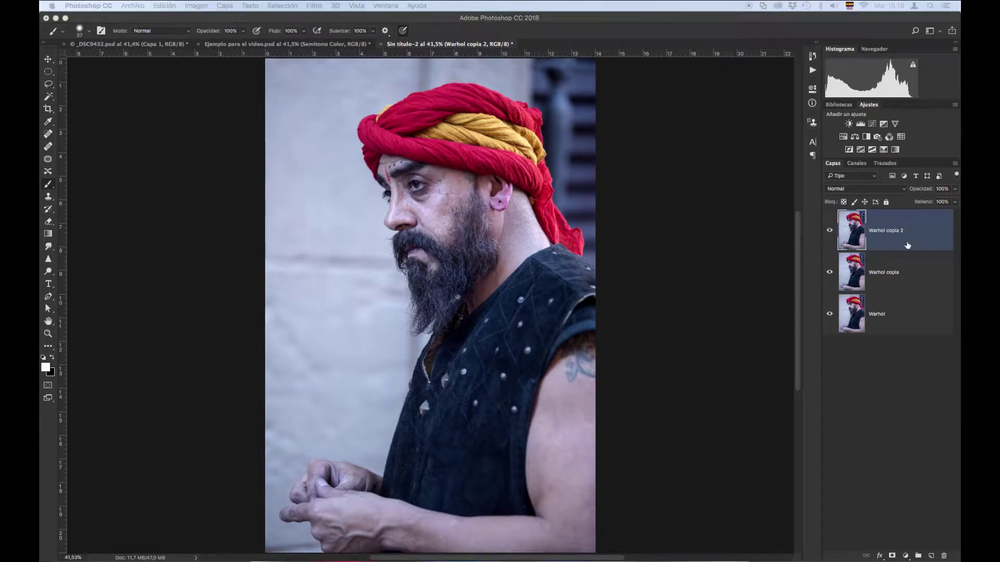
Apply a Threshold (Umbral) adjustment with level 121 to the Warhol copia 2 layer.
{"action": "left_click_drag", "start_coordinate": [906, 245], "coordinate": [912, 283]}
{"action": "left_click", "coordinate": [913, 278]}
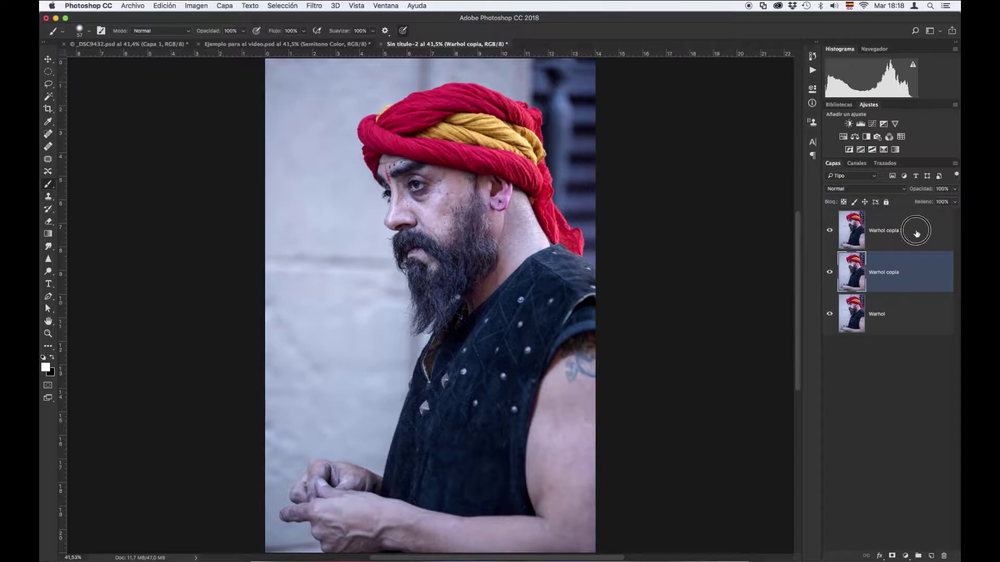
{"action": "left_click", "coordinate": [916, 231]}
{"action": "left_click", "coordinate": [916, 279]}
{"action": "left_click", "coordinate": [921, 235]}
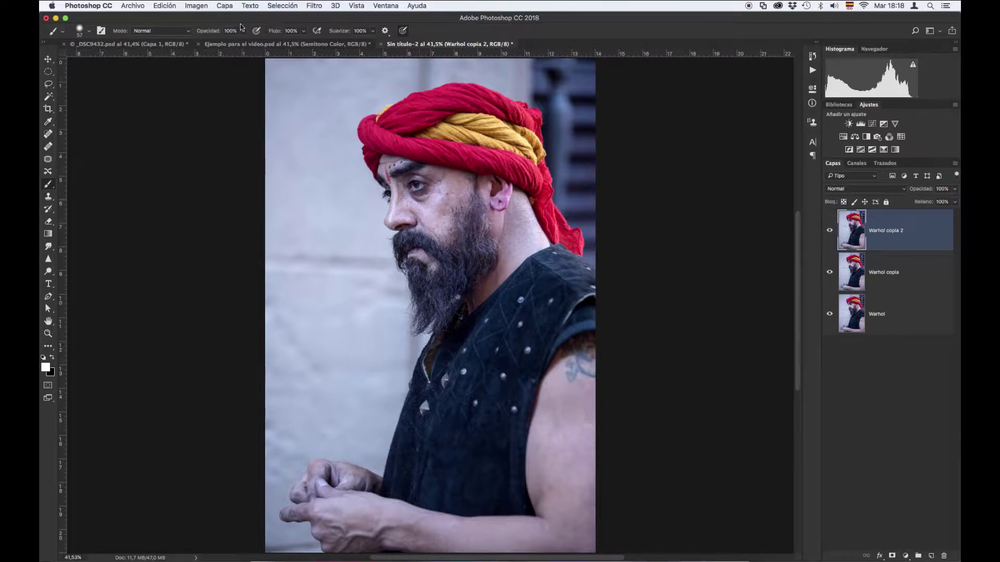
{"action": "left_click", "coordinate": [205, 8]}
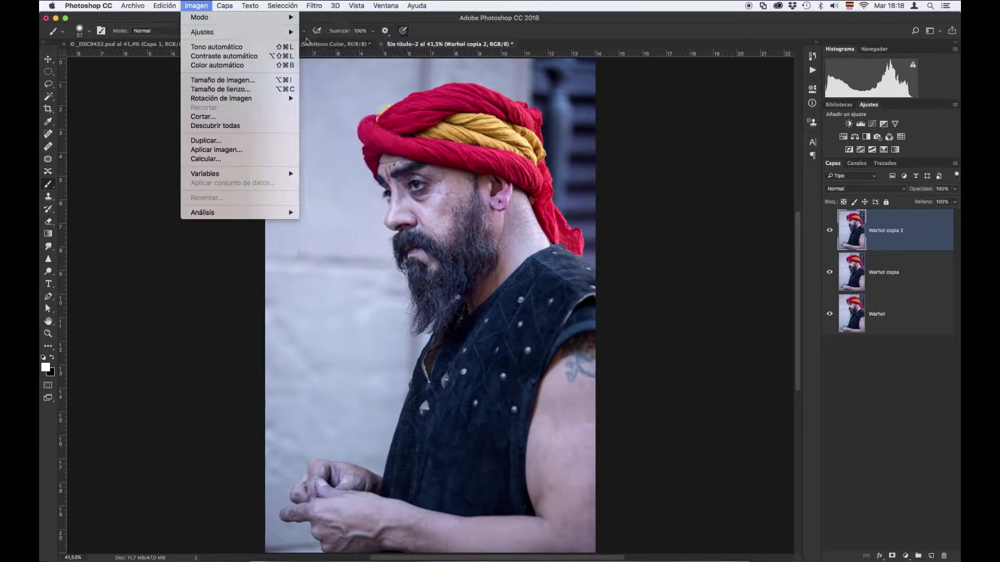
{"action": "mouse_move", "coordinate": [300, 38]}
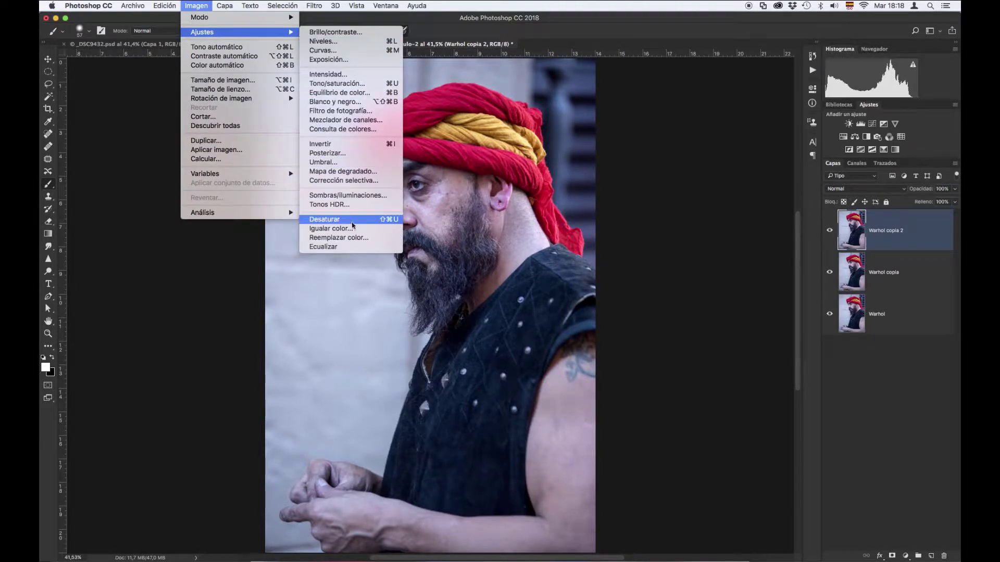
{"action": "left_click", "coordinate": [351, 172]}
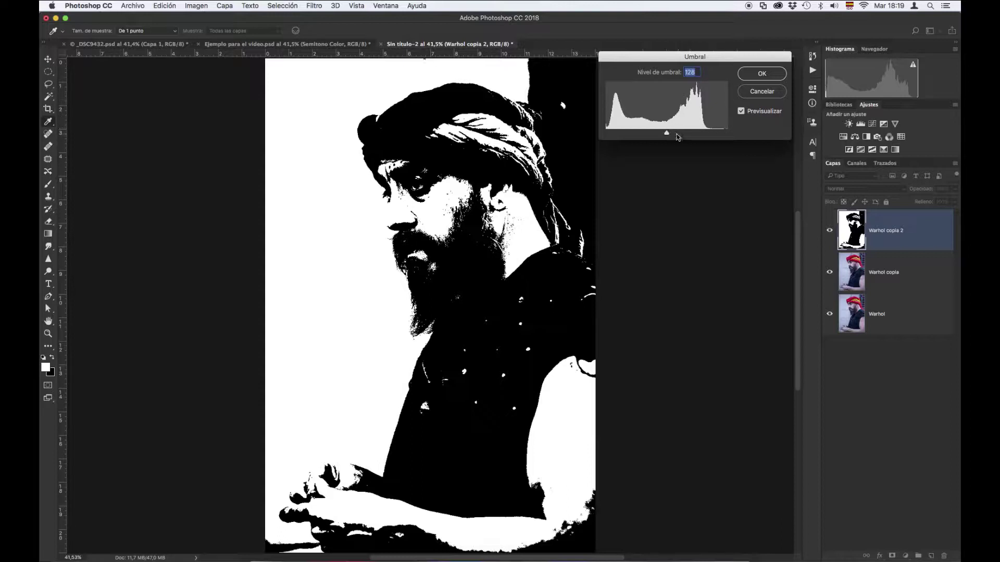
{"action": "left_click_drag", "start_coordinate": [666, 133], "coordinate": [576, 146]}
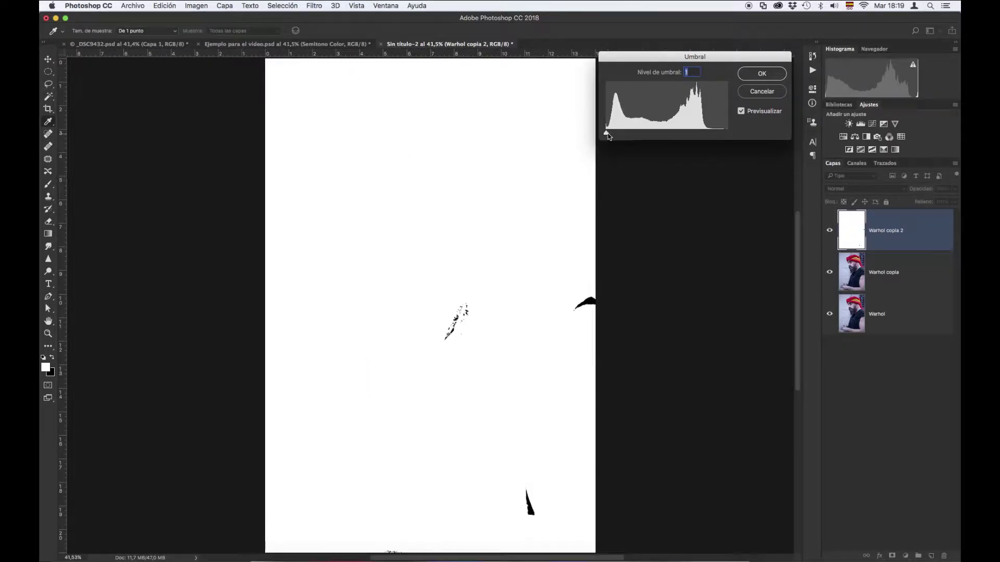
{"action": "left_click_drag", "start_coordinate": [606, 134], "coordinate": [671, 134]}
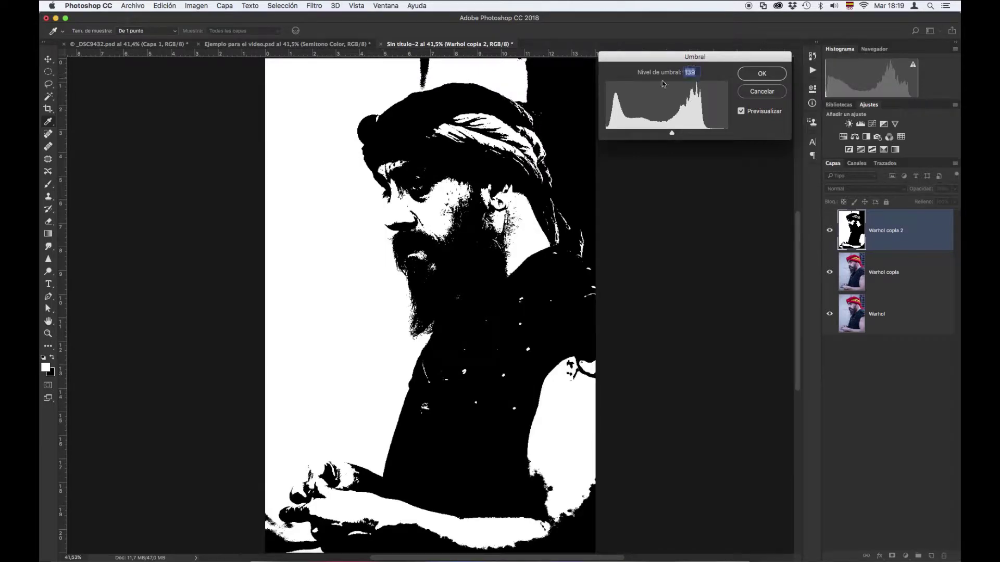
{"action": "type", "text": "121"}
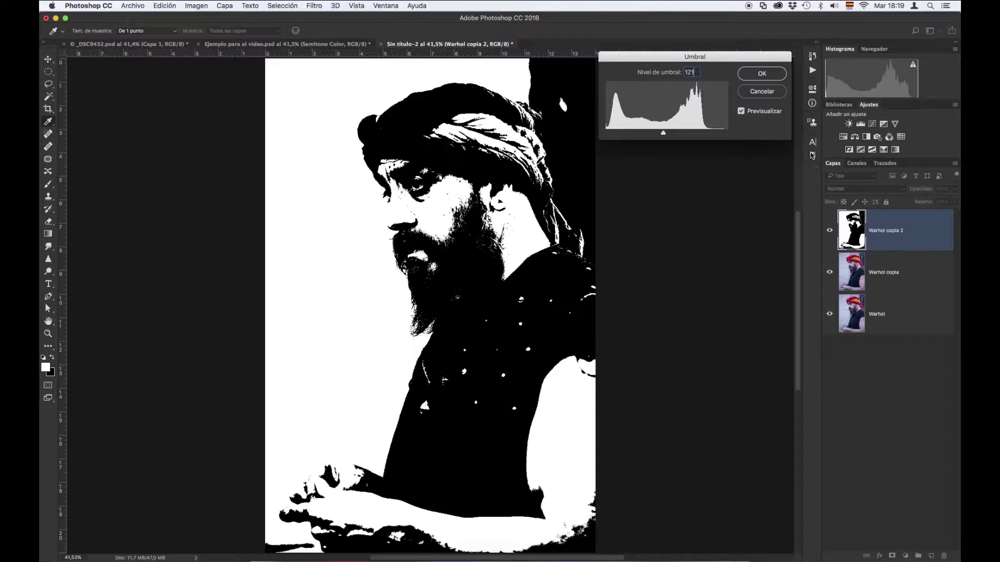
{"action": "left_click", "coordinate": [771, 74]}
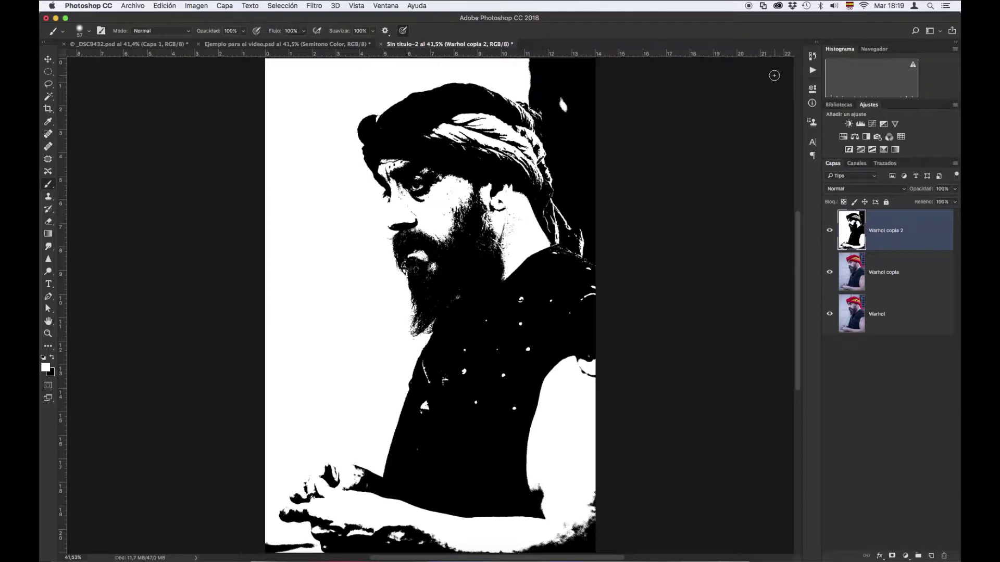
Compare the threshold effect with the photo by toggling Warhol copia 2's visibility, leaving that layer hidden.
{"action": "left_click", "coordinate": [830, 232]}
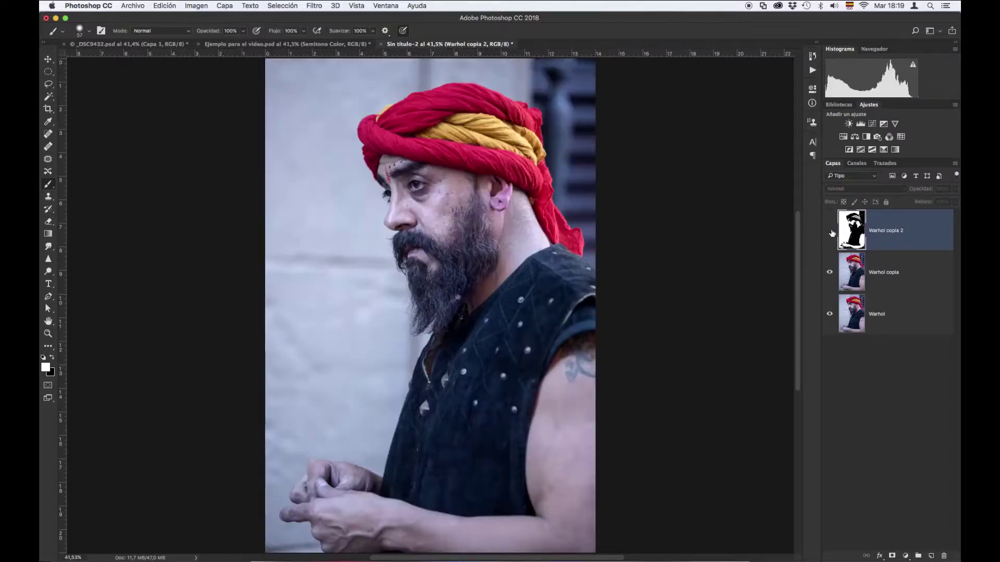
{"action": "left_click", "coordinate": [830, 232]}
{"action": "left_click", "coordinate": [830, 232]}
{"action": "left_click", "coordinate": [830, 233]}
{"action": "left_click", "coordinate": [829, 232]}
{"action": "left_click", "coordinate": [829, 232]}
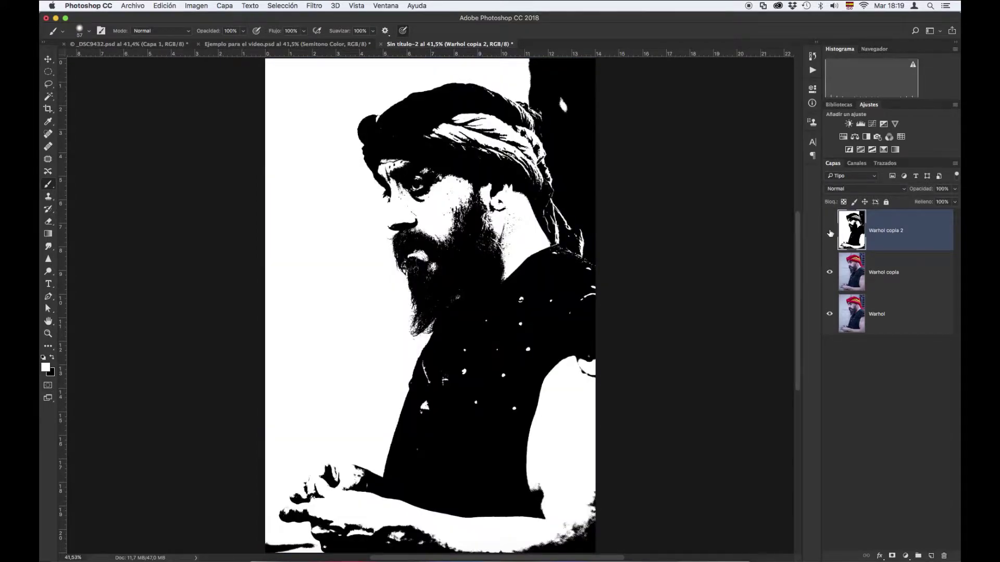
{"action": "left_click", "coordinate": [830, 233]}
{"action": "left_click", "coordinate": [829, 232]}
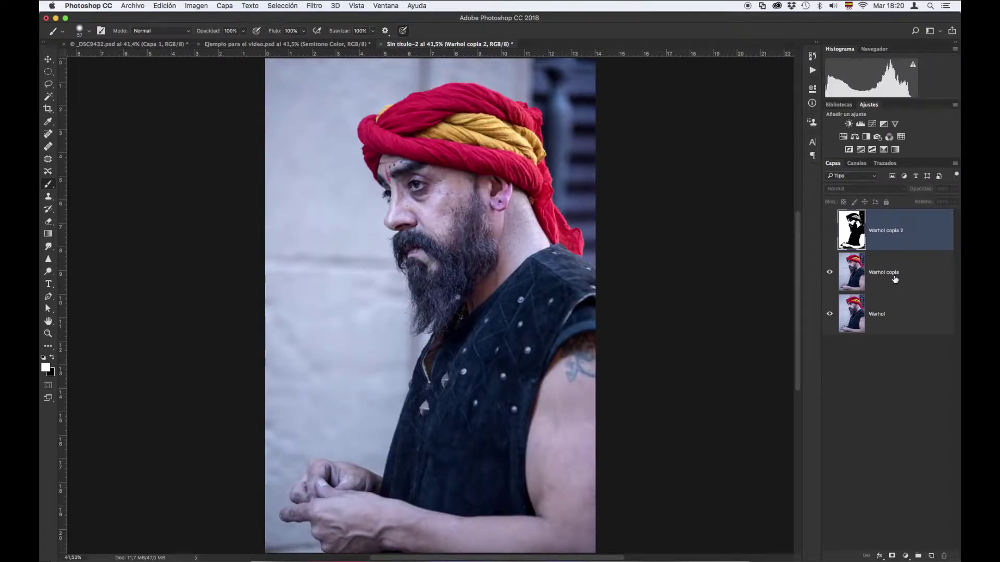
Apply a Threshold (Umbral) adjustment with level 80 to the Warhol copia layer.
{"action": "left_click", "coordinate": [912, 277]}
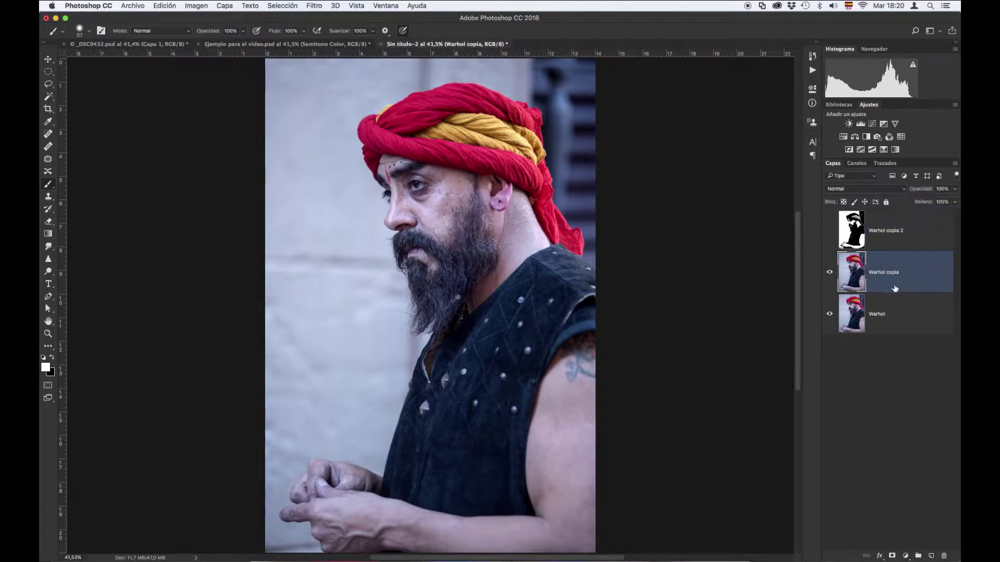
{"action": "left_click", "coordinate": [198, 7]}
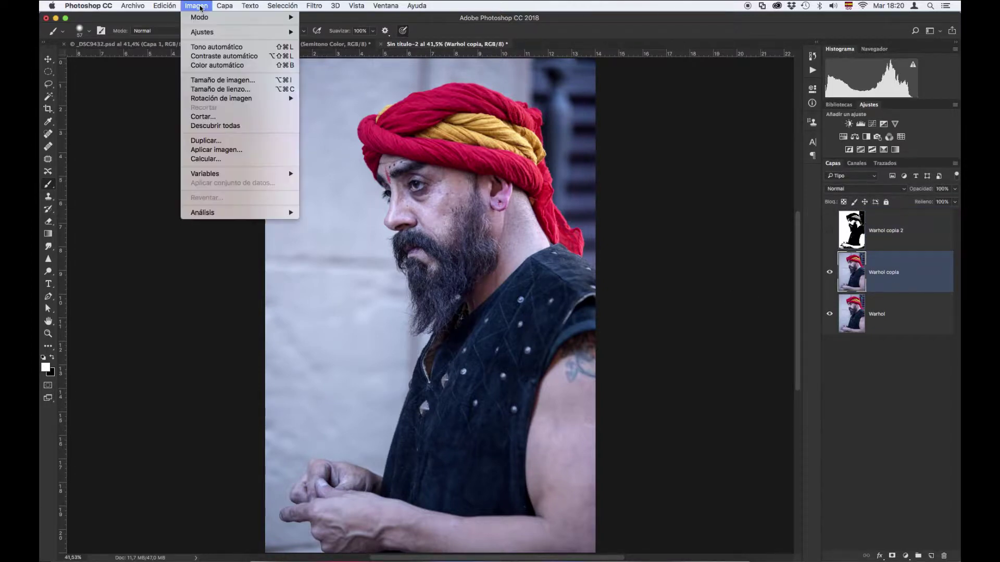
{"action": "mouse_move", "coordinate": [211, 32]}
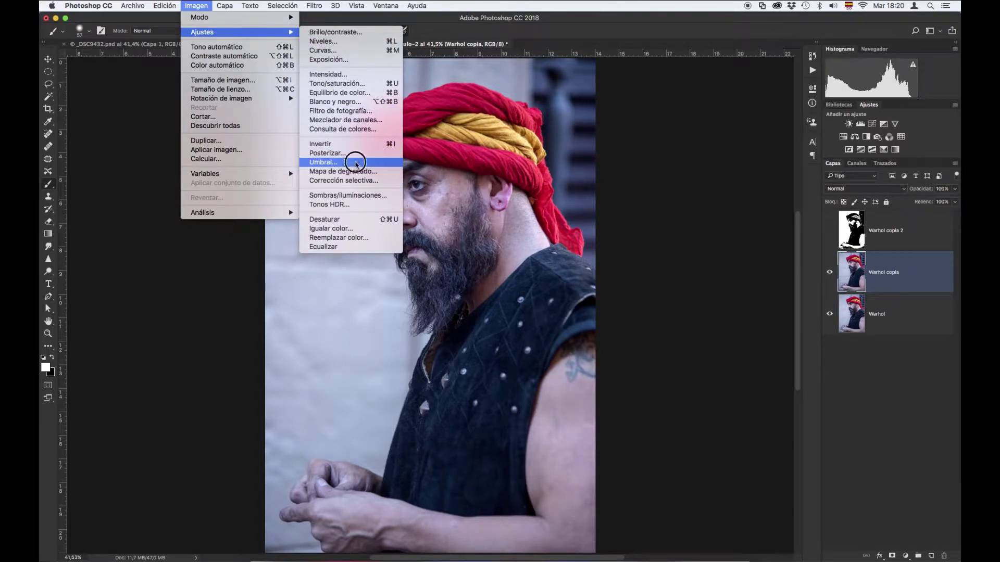
{"action": "left_click", "coordinate": [358, 162]}
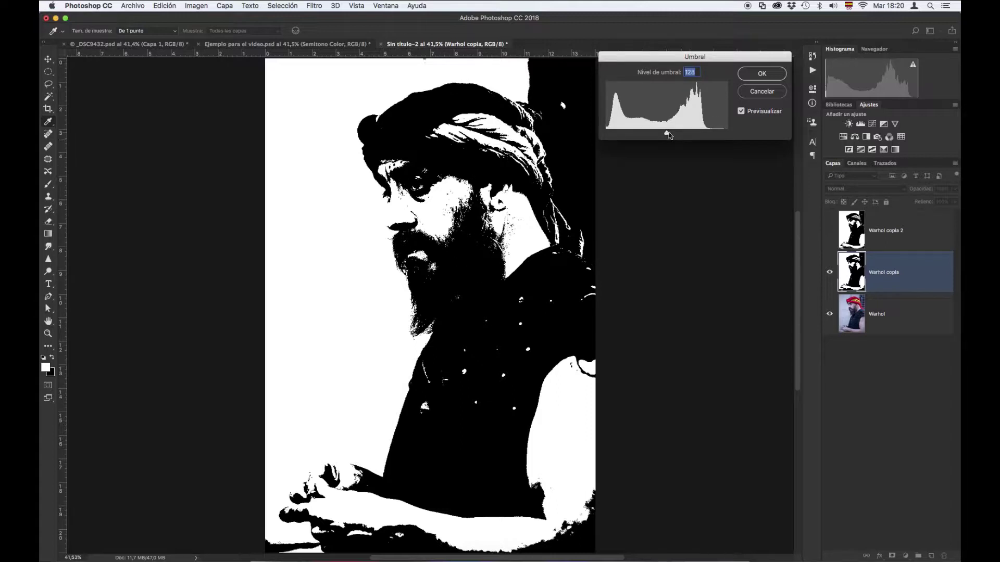
{"action": "left_click_drag", "start_coordinate": [667, 135], "coordinate": [640, 138]}
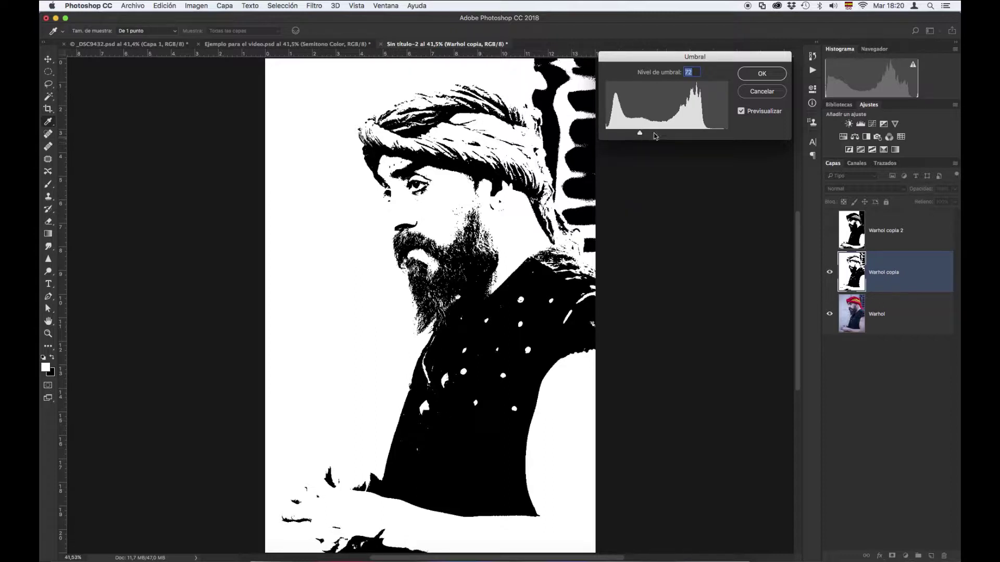
{"action": "left_click_drag", "start_coordinate": [639, 134], "coordinate": [644, 133]}
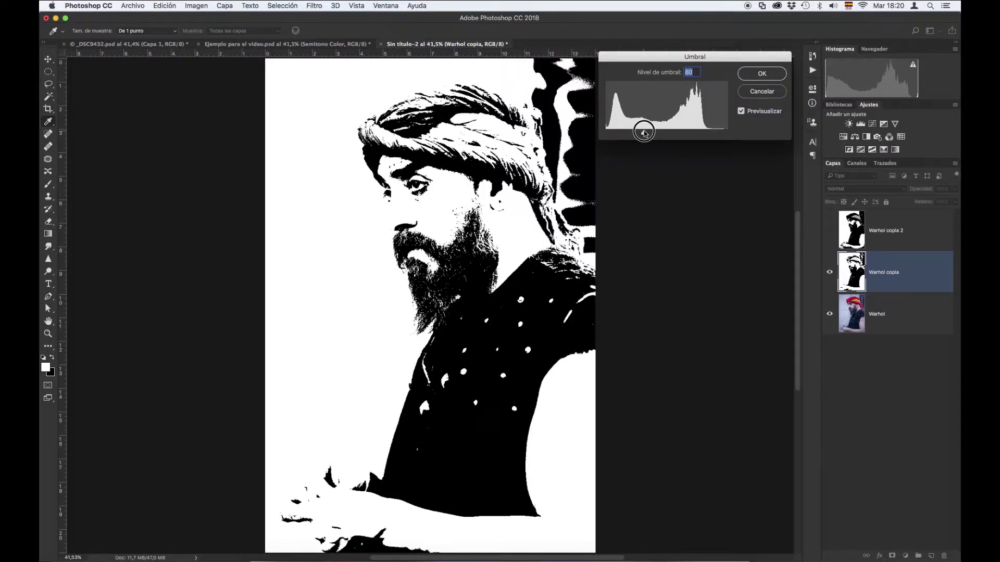
{"action": "left_click", "coordinate": [761, 76]}
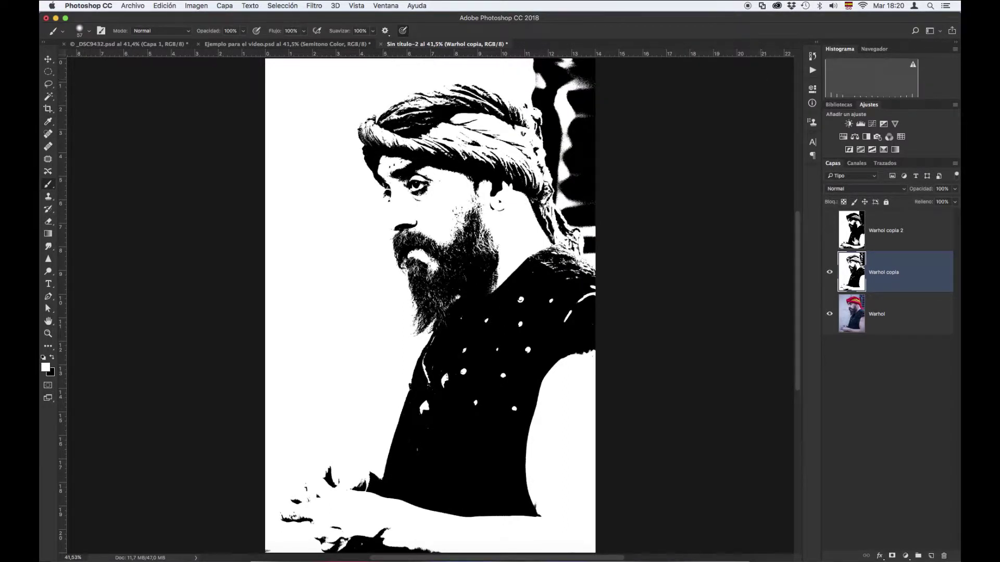
Show and select the Warhol copia 2 layer, toggling its visibility to compare the two threshold versions.
{"action": "left_click", "coordinate": [829, 232]}
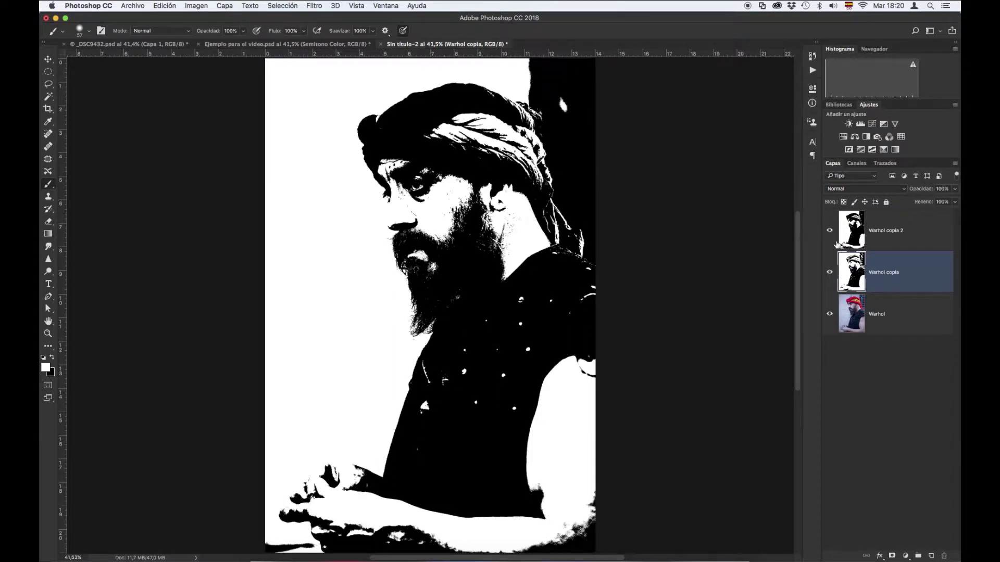
{"action": "left_click", "coordinate": [844, 237]}
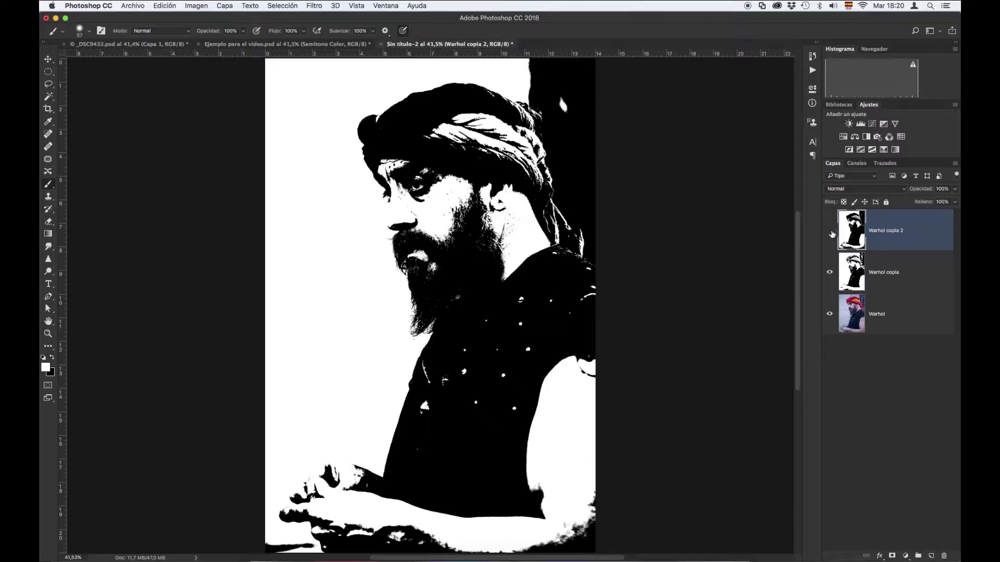
{"action": "left_click", "coordinate": [830, 232]}
{"action": "left_click", "coordinate": [831, 232]}
{"action": "left_click", "coordinate": [830, 232]}
{"action": "left_click", "coordinate": [830, 233]}
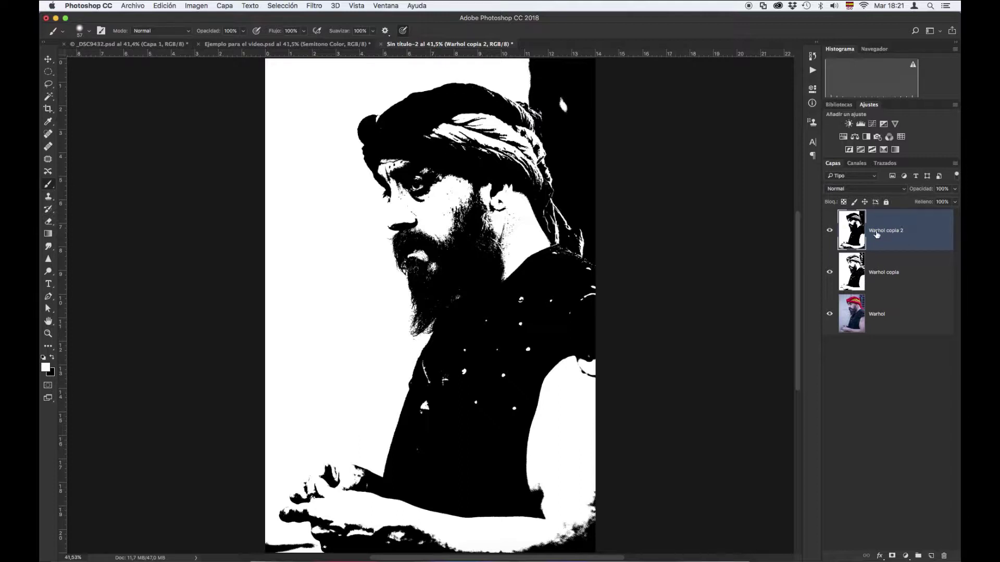
Add a layer mask to Warhol copia 2 and make black the foreground color.
{"action": "left_click", "coordinate": [892, 556]}
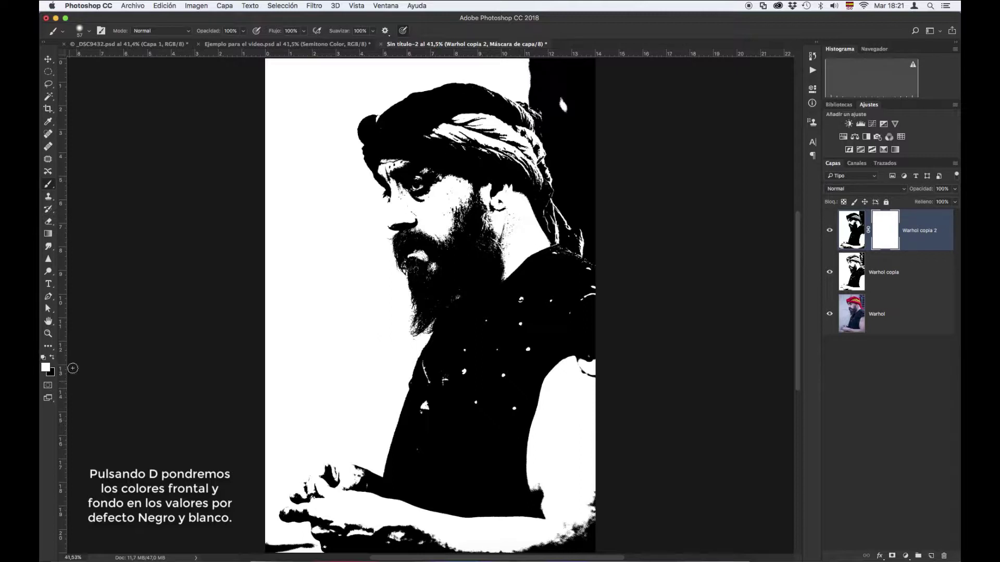
{"action": "left_click", "coordinate": [52, 359]}
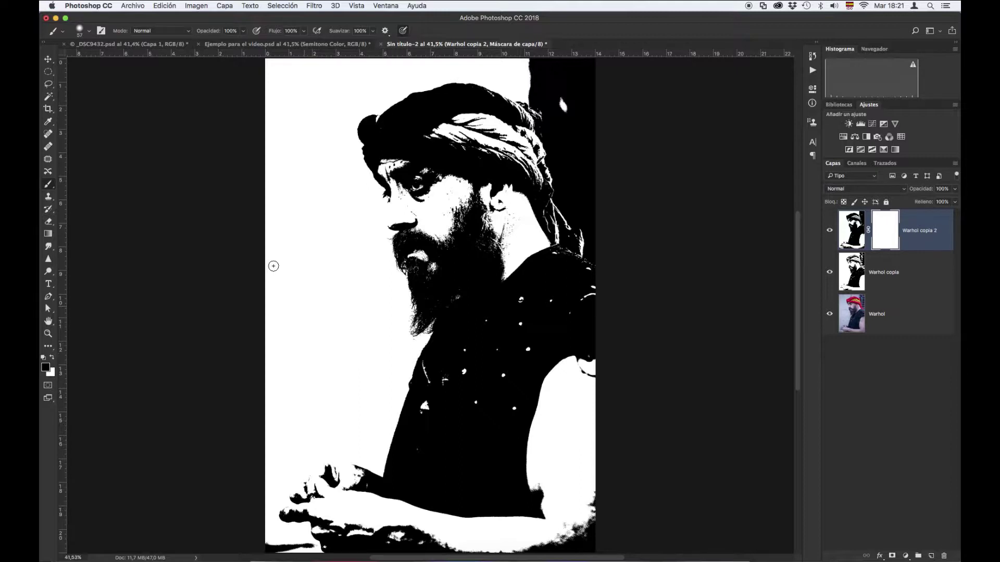
Try a brush size of 4343 px for painting on the layer mask.
{"action": "left_click", "coordinate": [90, 32]}
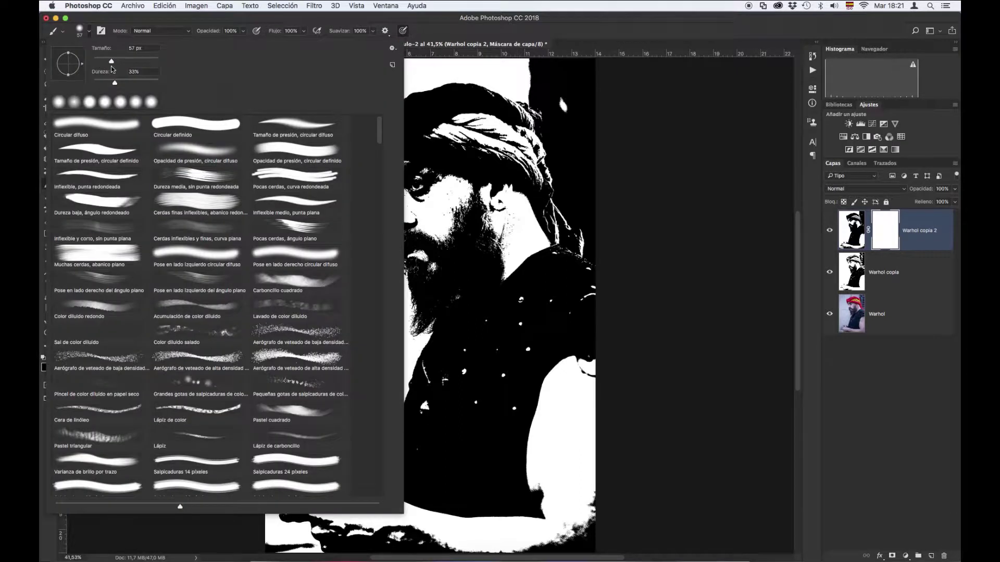
{"action": "left_click_drag", "start_coordinate": [111, 61], "coordinate": [158, 61]}
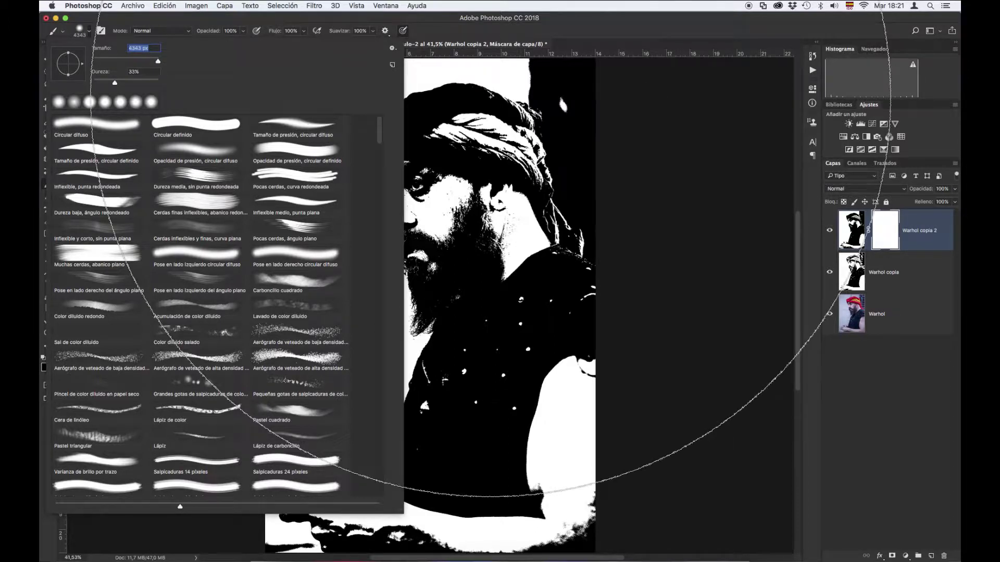
{"action": "key", "text": "Return"}
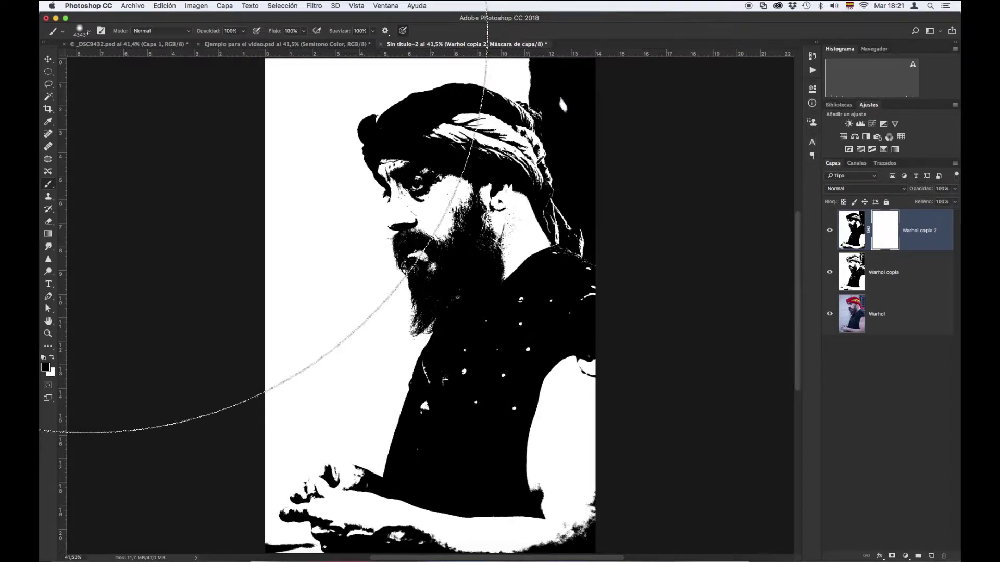
{"action": "left_click", "coordinate": [90, 34]}
{"action": "left_click", "coordinate": [90, 34]}
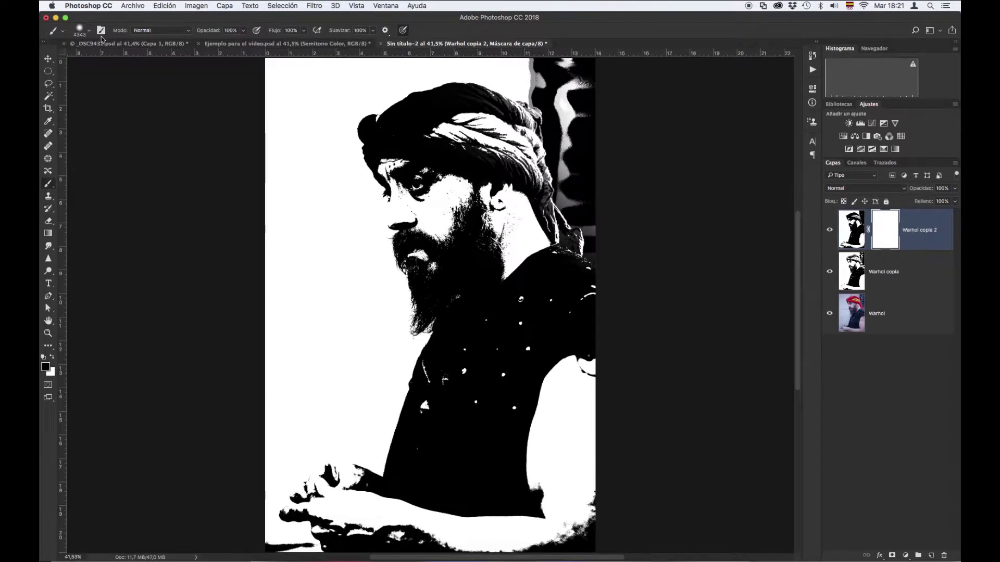
Reduce the brush size to 157 px for painting on the Warhol copia 2 layer mask.
{"action": "left_click", "coordinate": [90, 34]}
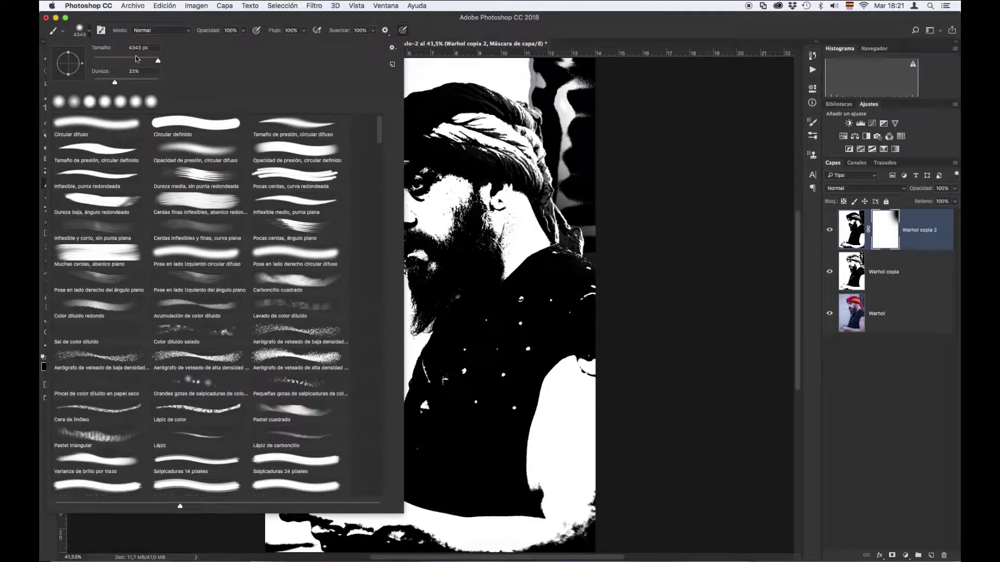
{"action": "left_click_drag", "start_coordinate": [157, 61], "coordinate": [135, 61]}
{"action": "left_click", "coordinate": [549, 30]}
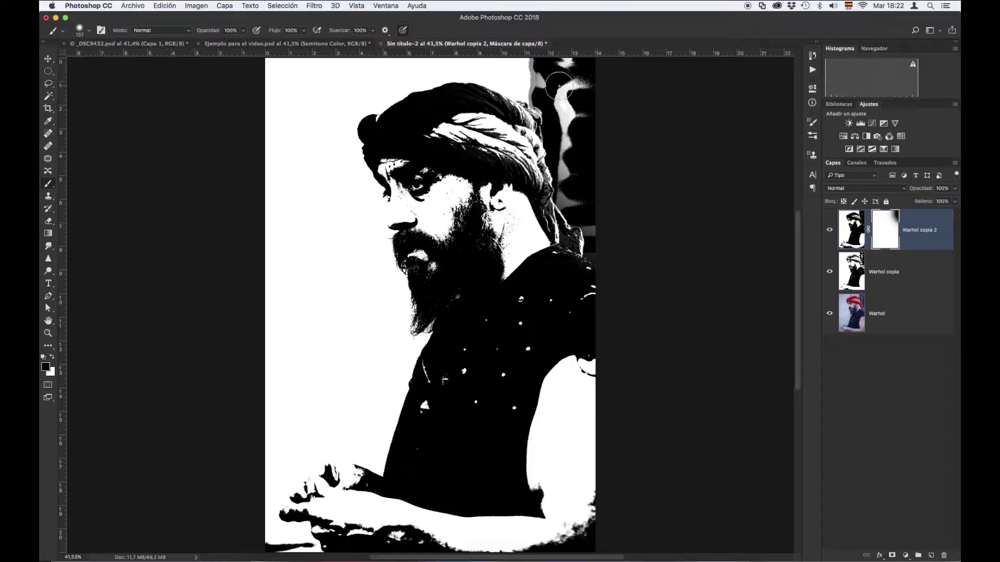
{"action": "key", "text": "bracketright"}
{"action": "key", "text": "bracketright"}
{"action": "key", "text": "bracketright"}
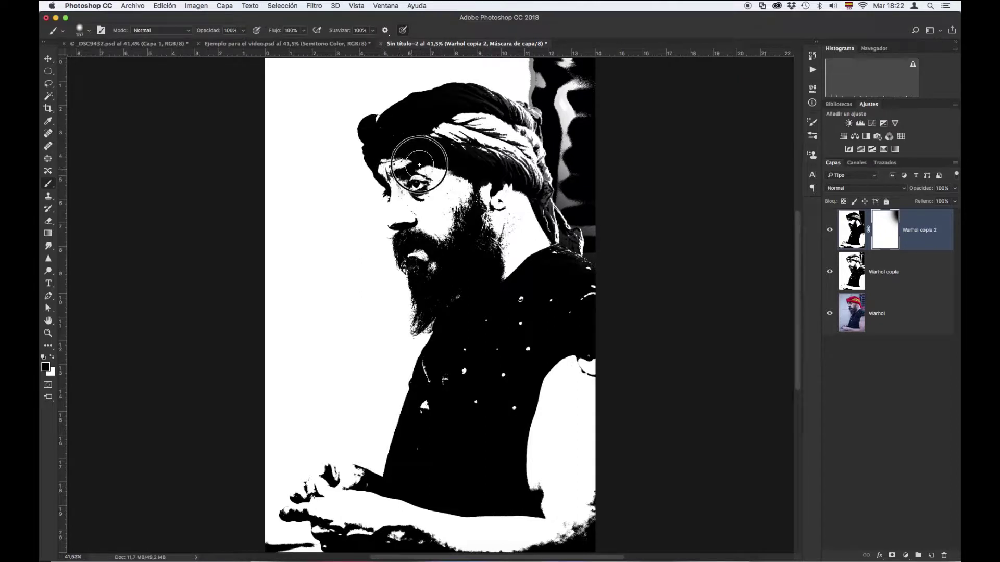
Paint black on the Warhol copia 2 mask over the face, beard, turban, neck and the background behind the head.
{"action": "mouse_move", "coordinate": [418, 191]}
{"action": "left_mouse_down"}
{"action": "mouse_move", "coordinate": [469, 188]}
{"action": "mouse_move", "coordinate": [449, 160]}
{"action": "mouse_move", "coordinate": [477, 177]}
{"action": "mouse_move", "coordinate": [453, 168]}
{"action": "mouse_move", "coordinate": [432, 133]}
{"action": "mouse_move", "coordinate": [451, 115]}
{"action": "mouse_move", "coordinate": [435, 120]}
{"action": "mouse_move", "coordinate": [485, 115]}
{"action": "mouse_move", "coordinate": [425, 113]}
{"action": "mouse_move", "coordinate": [408, 120]}
{"action": "mouse_move", "coordinate": [416, 126]}
{"action": "mouse_move", "coordinate": [382, 134]}
{"action": "mouse_move", "coordinate": [427, 133]}
{"action": "mouse_move", "coordinate": [425, 144]}
{"action": "mouse_move", "coordinate": [516, 169]}
{"action": "mouse_move", "coordinate": [506, 136]}
{"action": "mouse_move", "coordinate": [468, 112]}
{"action": "mouse_move", "coordinate": [503, 127]}
{"action": "mouse_move", "coordinate": [506, 175]}
{"action": "mouse_move", "coordinate": [474, 185]}
{"action": "mouse_move", "coordinate": [459, 221]}
{"action": "mouse_move", "coordinate": [470, 251]}
{"action": "mouse_move", "coordinate": [474, 231]}
{"action": "mouse_move", "coordinate": [475, 264]}
{"action": "mouse_move", "coordinate": [461, 260]}
{"action": "mouse_move", "coordinate": [432, 297]}
{"action": "mouse_move", "coordinate": [441, 277]}
{"action": "mouse_move", "coordinate": [433, 252]}
{"action": "mouse_move", "coordinate": [406, 242]}
{"action": "mouse_move", "coordinate": [413, 253]}
{"action": "mouse_move", "coordinate": [404, 253]}
{"action": "mouse_move", "coordinate": [428, 292]}
{"action": "mouse_move", "coordinate": [458, 263]}
{"action": "mouse_move", "coordinate": [429, 197]}
{"action": "mouse_move", "coordinate": [359, 137]}
{"action": "mouse_move", "coordinate": [391, 141]}
{"action": "mouse_move", "coordinate": [376, 131]}
{"action": "mouse_move", "coordinate": [463, 87]}
{"action": "mouse_move", "coordinate": [508, 113]}
{"action": "mouse_move", "coordinate": [401, 115]}
{"action": "left_mouse_up"}
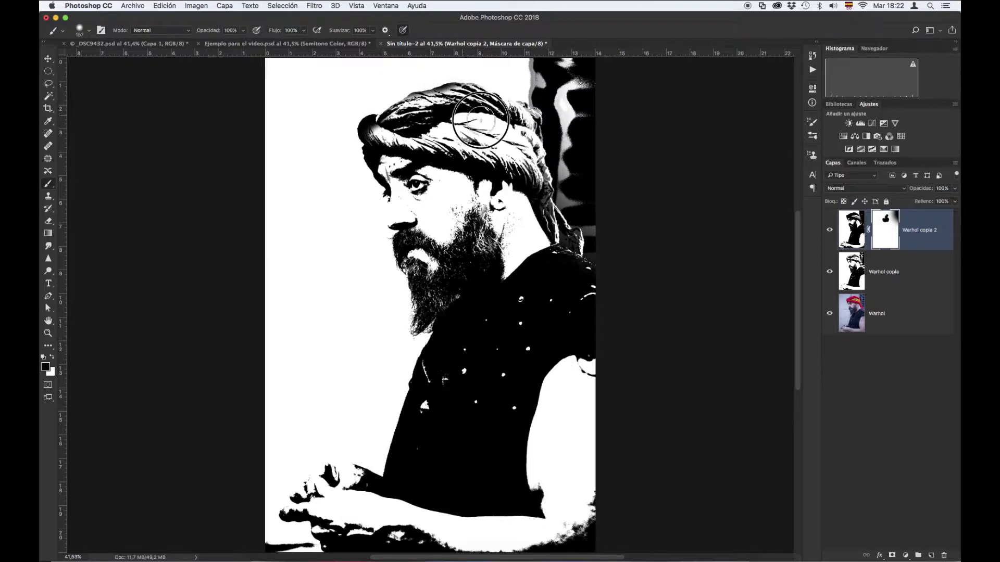
{"action": "mouse_move", "coordinate": [519, 207]}
{"action": "left_mouse_down"}
{"action": "mouse_move", "coordinate": [517, 223]}
{"action": "mouse_move", "coordinate": [538, 248]}
{"action": "left_mouse_up"}
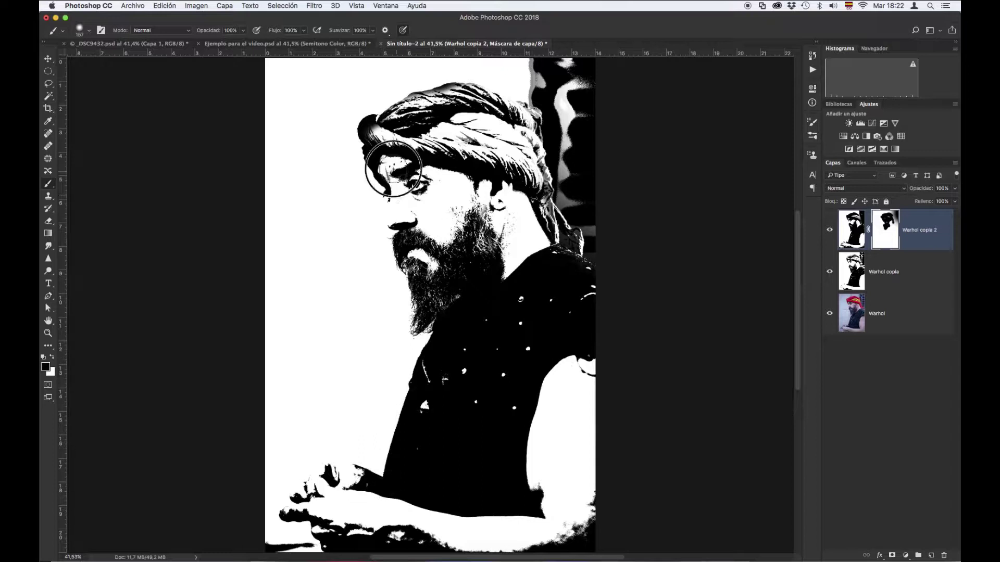
{"action": "mouse_move", "coordinate": [392, 168]}
{"action": "left_mouse_down"}
{"action": "mouse_move", "coordinate": [433, 150]}
{"action": "mouse_move", "coordinate": [373, 130]}
{"action": "mouse_move", "coordinate": [432, 144]}
{"action": "mouse_move", "coordinate": [445, 127]}
{"action": "mouse_move", "coordinate": [417, 121]}
{"action": "mouse_move", "coordinate": [458, 113]}
{"action": "mouse_move", "coordinate": [446, 95]}
{"action": "mouse_move", "coordinate": [404, 115]}
{"action": "mouse_move", "coordinate": [464, 106]}
{"action": "mouse_move", "coordinate": [534, 124]}
{"action": "mouse_move", "coordinate": [530, 76]}
{"action": "mouse_move", "coordinate": [542, 70]}
{"action": "mouse_move", "coordinate": [553, 83]}
{"action": "mouse_move", "coordinate": [527, 60]}
{"action": "mouse_move", "coordinate": [571, 71]}
{"action": "mouse_move", "coordinate": [598, 86]}
{"action": "mouse_move", "coordinate": [579, 88]}
{"action": "mouse_move", "coordinate": [572, 183]}
{"action": "mouse_move", "coordinate": [585, 224]}
{"action": "mouse_move", "coordinate": [570, 181]}
{"action": "mouse_move", "coordinate": [583, 234]}
{"action": "mouse_move", "coordinate": [536, 60]}
{"action": "mouse_move", "coordinate": [586, 225]}
{"action": "mouse_move", "coordinate": [583, 80]}
{"action": "left_mouse_up"}
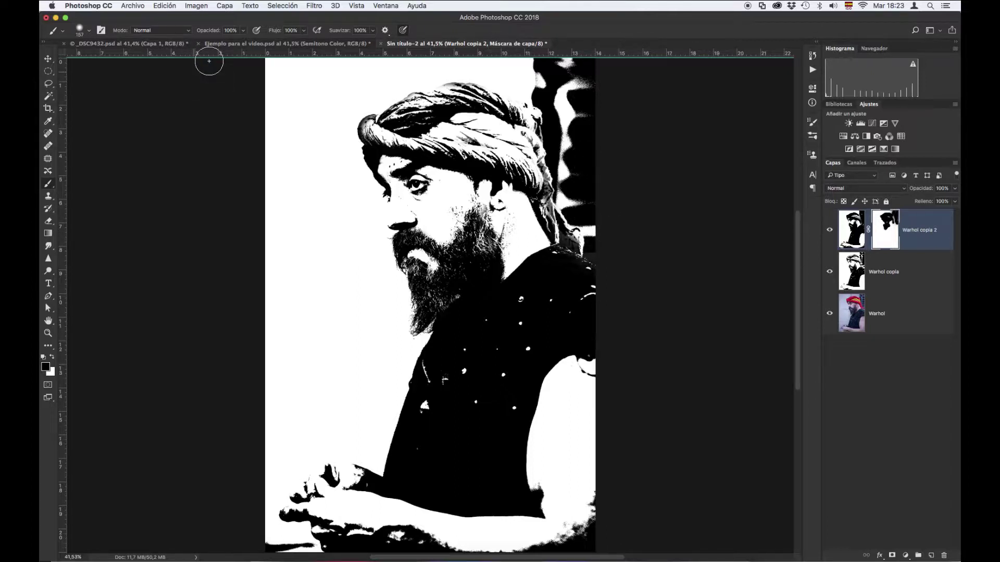
Switch to the Move tool and group the Warhol copia 2, Warhol copia and Warhol layers.
{"action": "left_click", "coordinate": [48, 61]}
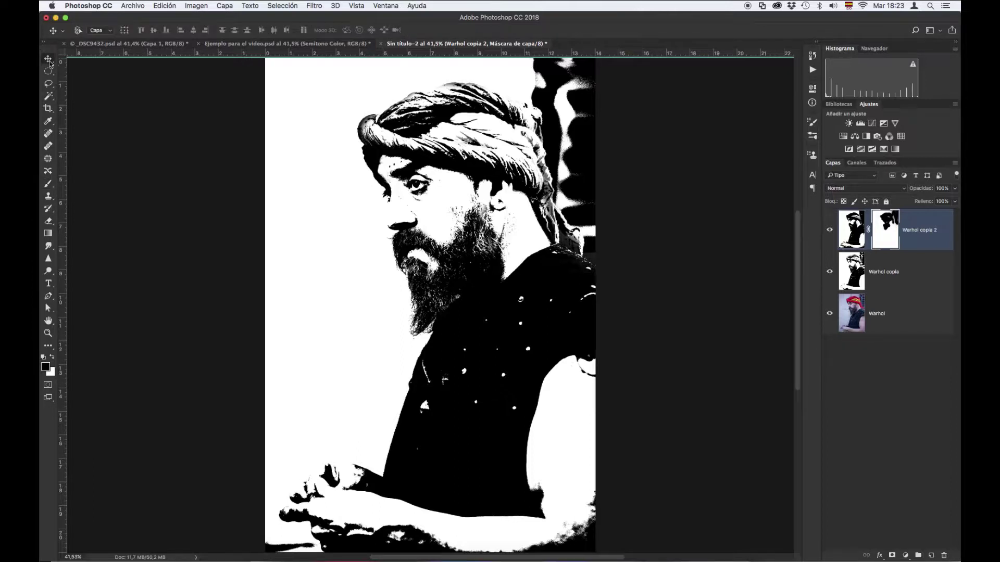
{"action": "left_click", "coordinate": [92, 60]}
{"action": "left_click_drag", "start_coordinate": [92, 60], "coordinate": [117, 49]}
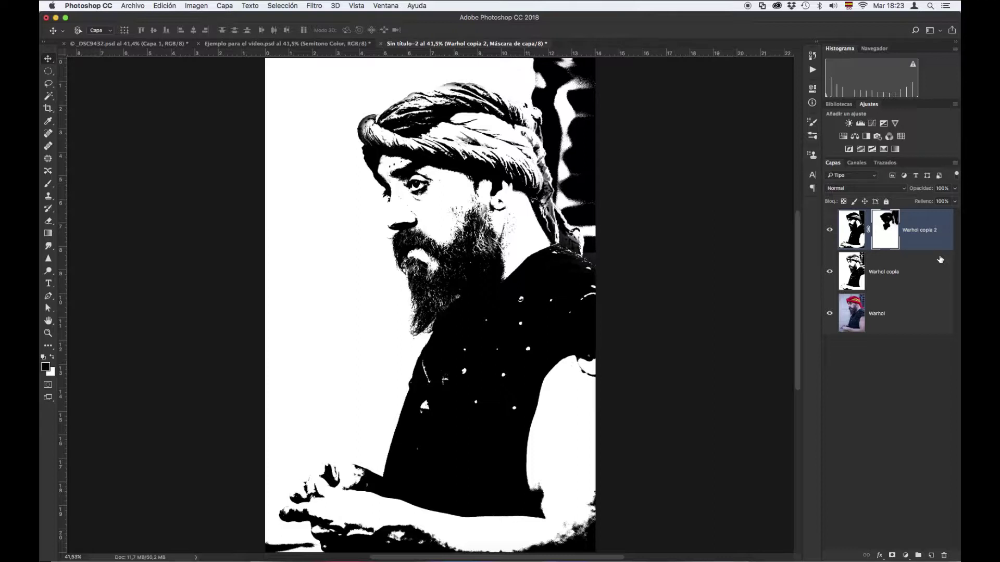
{"action": "key", "text": "super+2"}
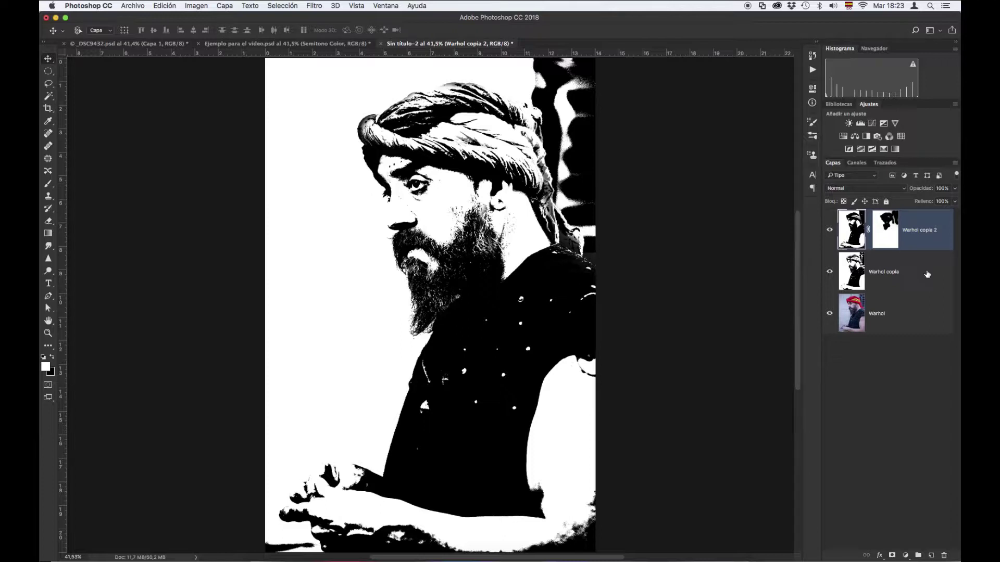
{"action": "left_click", "coordinate": [927, 318], "text": "shift"}
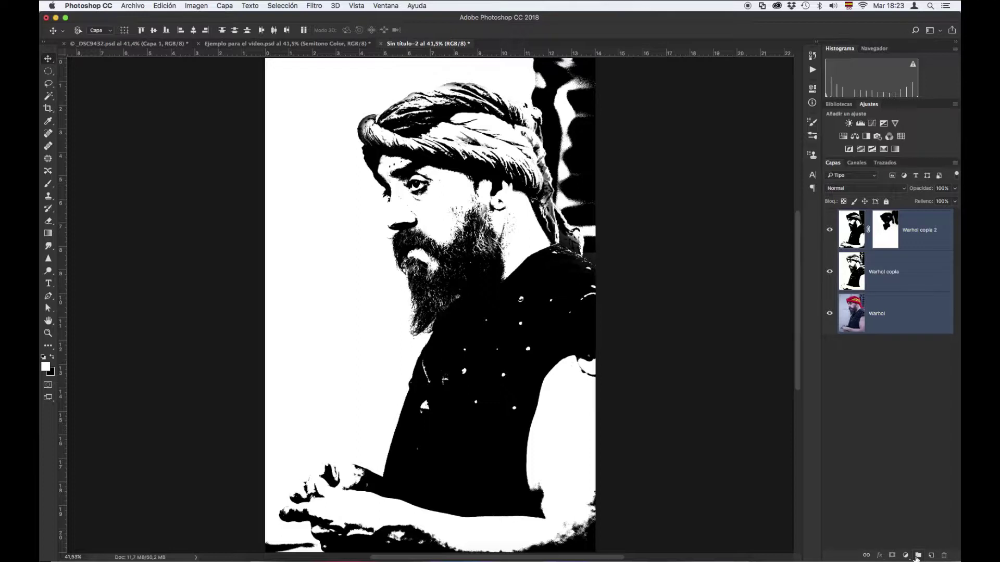
{"action": "left_click", "coordinate": [917, 556]}
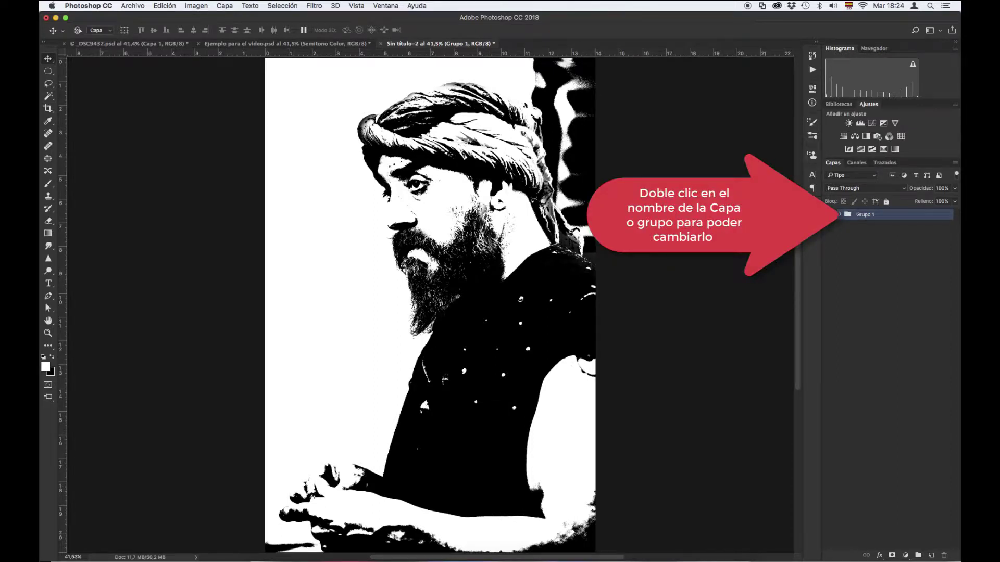
Rename the new layer group as Imagen base.
{"action": "double_click", "coordinate": [863, 214]}
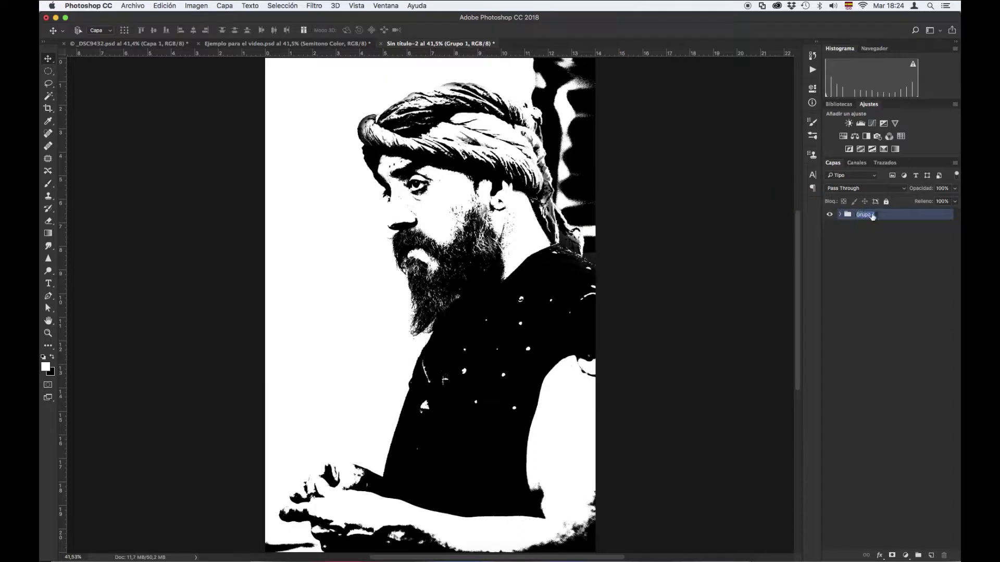
{"action": "key", "text": "BackSpace"}
{"action": "key", "text": "Return"}
Examine the layers inside the Imagen base group and toggle the group's visibility to check what it controls.
{"action": "left_click", "coordinate": [839, 215]}
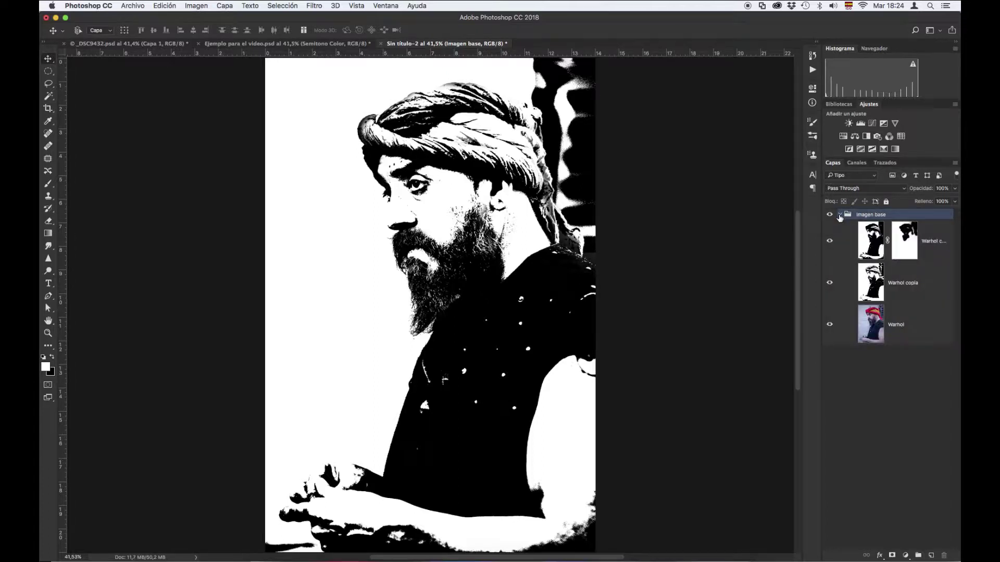
{"action": "left_click", "coordinate": [839, 215]}
{"action": "left_click", "coordinate": [839, 215]}
{"action": "left_click", "coordinate": [839, 215]}
{"action": "left_click", "coordinate": [829, 215]}
{"action": "left_click", "coordinate": [831, 216]}
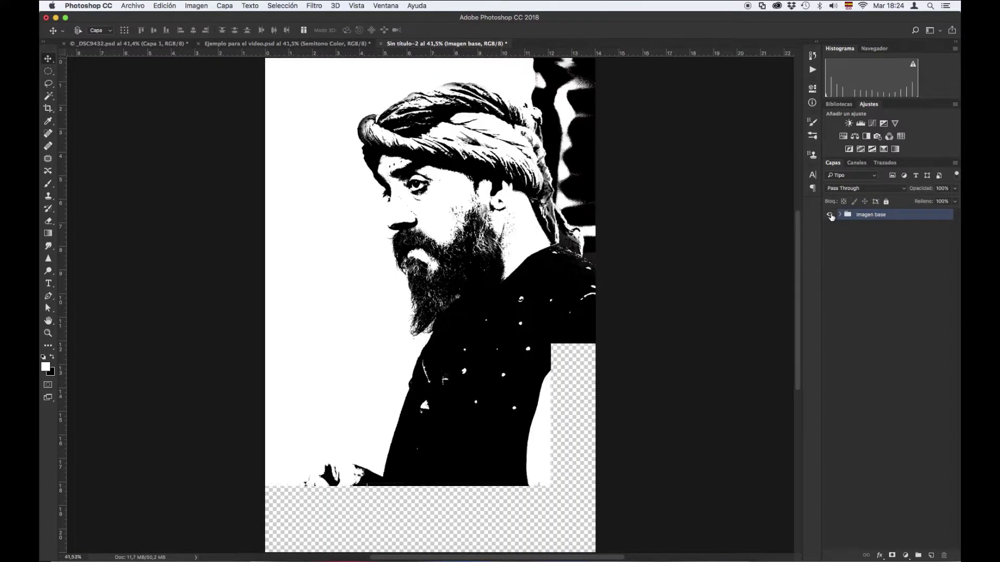
{"action": "left_click", "coordinate": [831, 215]}
{"action": "left_click", "coordinate": [831, 216]}
{"action": "left_click", "coordinate": [831, 215]}
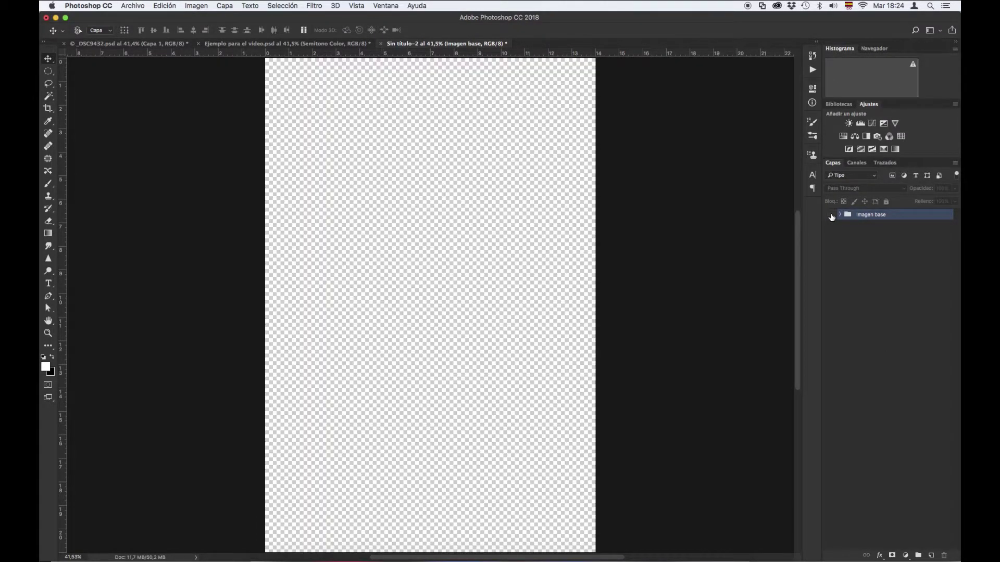
{"action": "left_click", "coordinate": [831, 216]}
{"action": "left_click", "coordinate": [839, 215]}
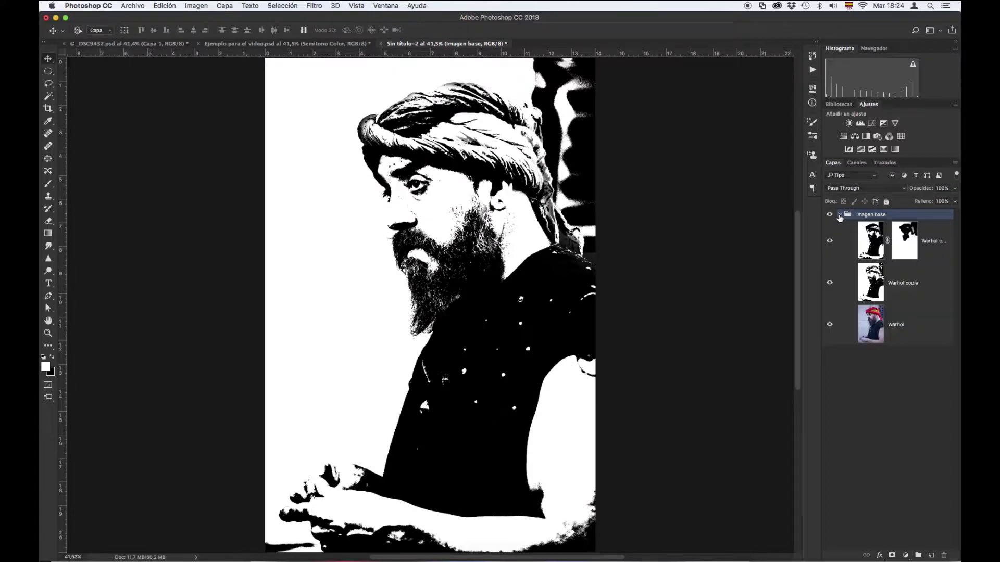
{"action": "left_click", "coordinate": [839, 215]}
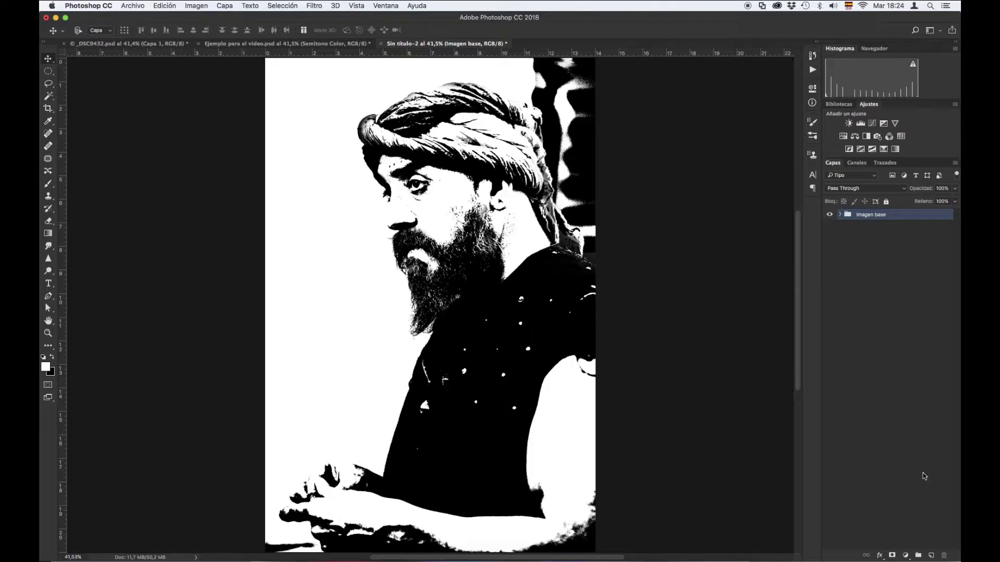
Add a solid color (Color uniforme) fill layer in blue 1301ff above the Imagen base group.
{"action": "left_click", "coordinate": [905, 556]}
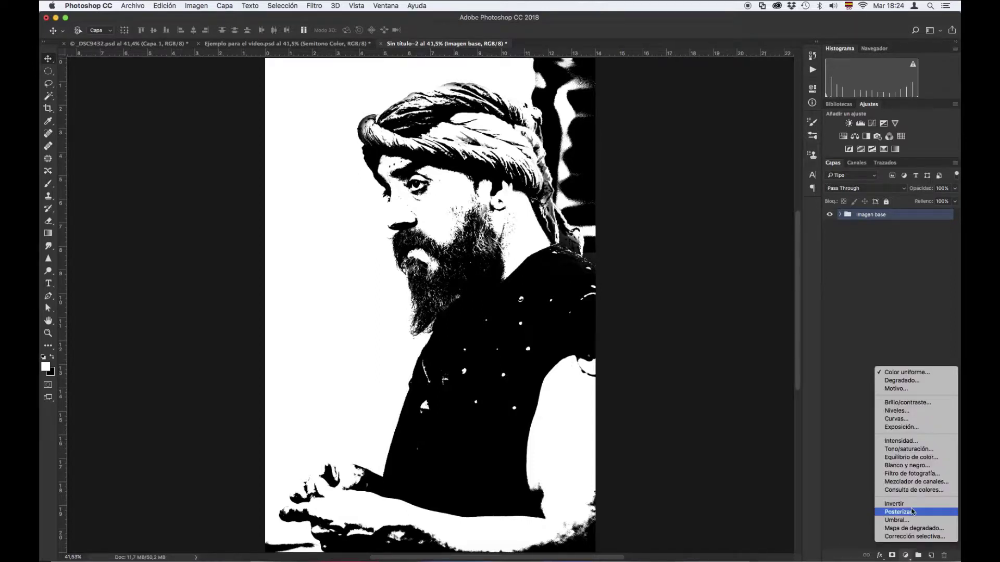
{"action": "left_click", "coordinate": [918, 372]}
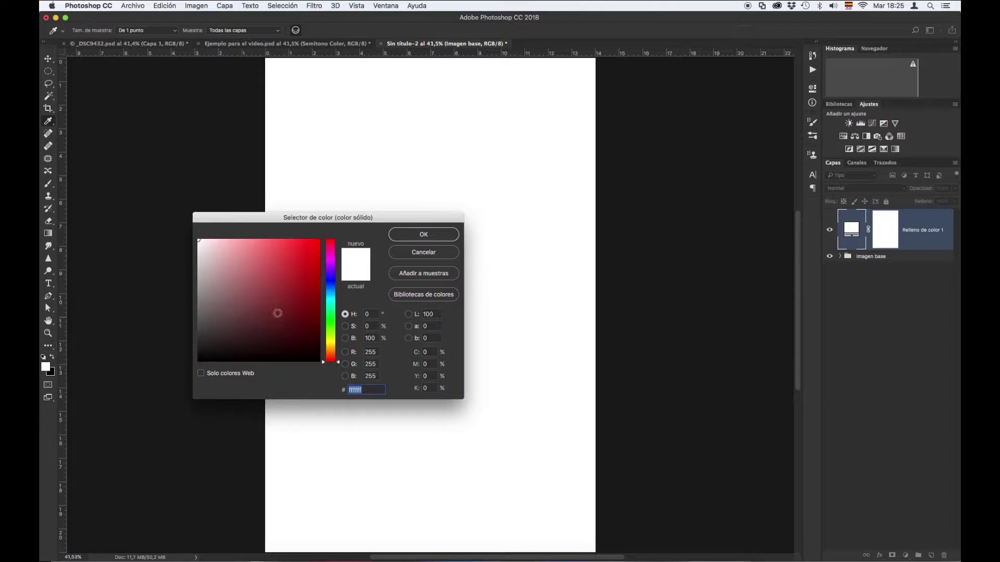
{"action": "mouse_move", "coordinate": [329, 303]}
{"action": "left_mouse_down"}
{"action": "mouse_move", "coordinate": [332, 281]}
{"action": "mouse_move", "coordinate": [308, 263]}
{"action": "mouse_move", "coordinate": [320, 237]}
{"action": "left_mouse_up"}
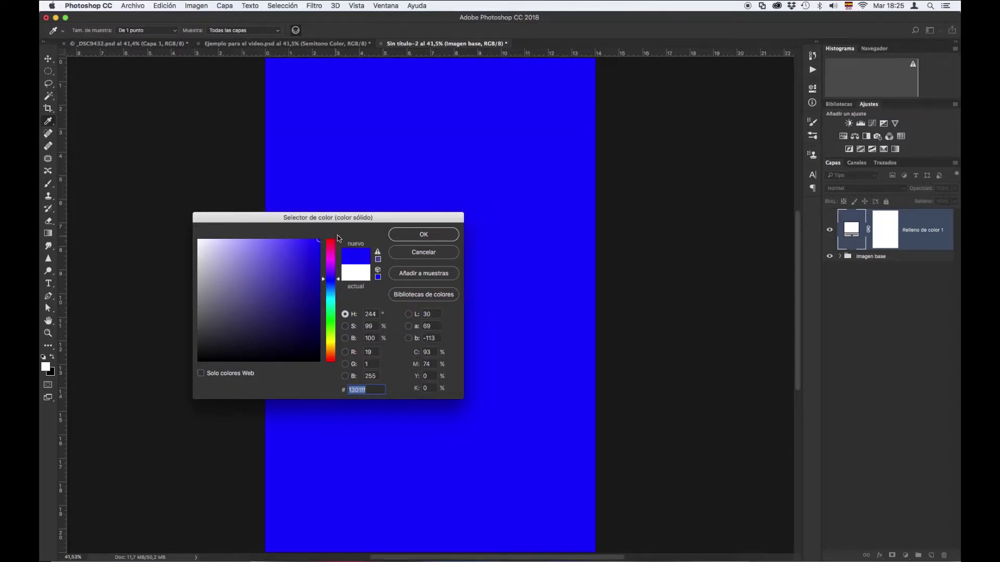
{"action": "left_click", "coordinate": [433, 234]}
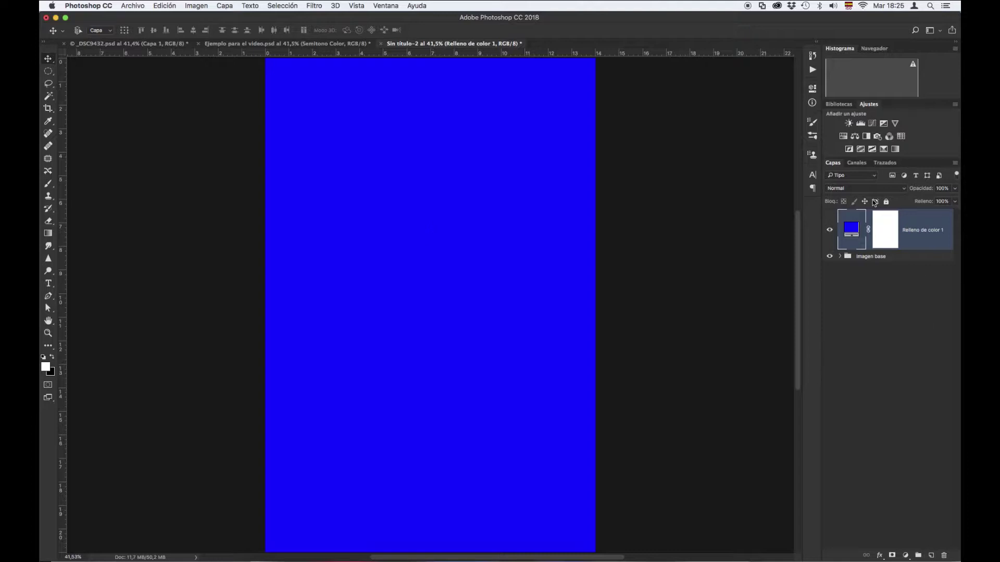
Rename the blue fill layer as Color Fondo and set its blending mode to Multiplicar.
{"action": "double_click", "coordinate": [922, 231]}
{"action": "type", "text": "Color Fondo"}
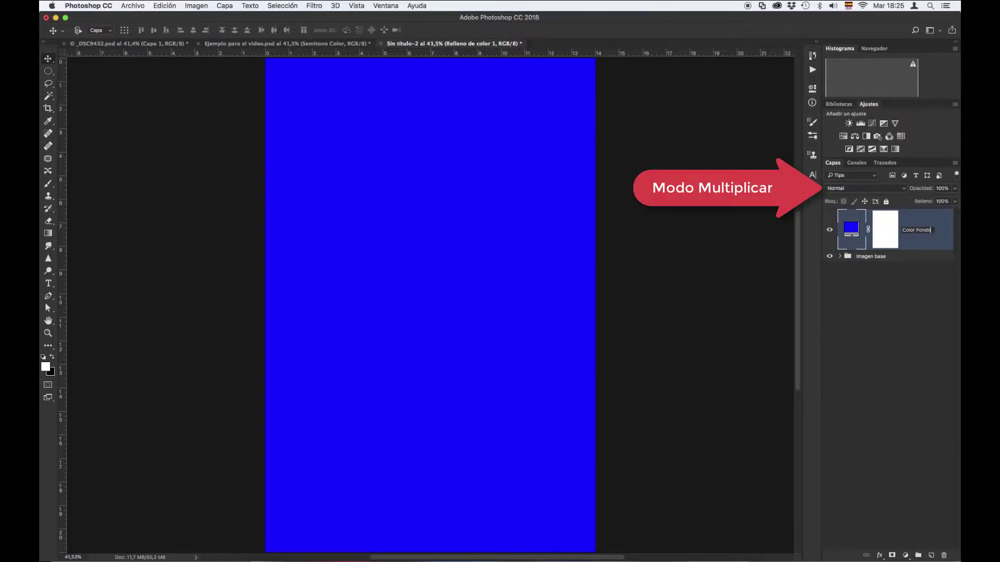
{"action": "key", "text": "Return"}
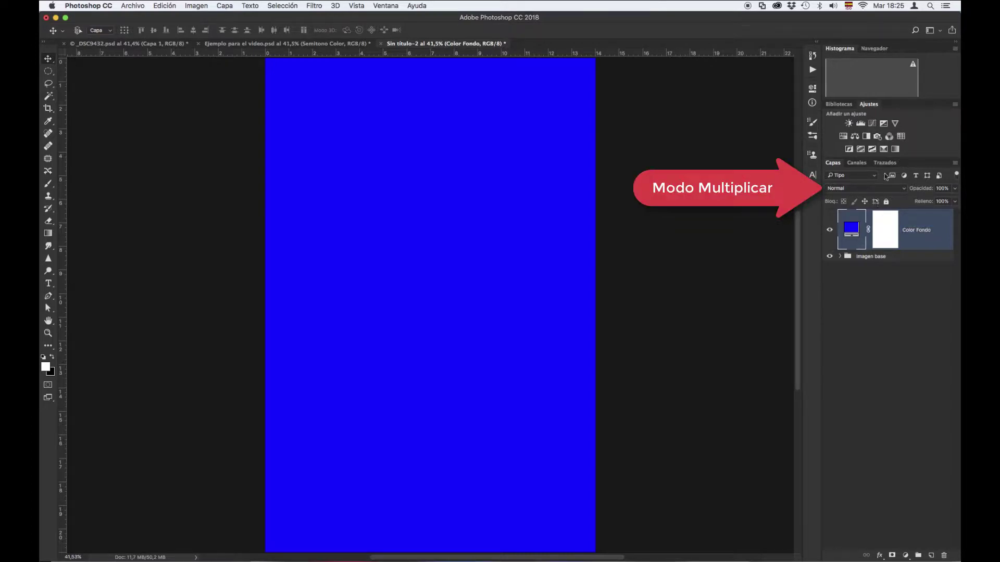
{"action": "left_click", "coordinate": [876, 189]}
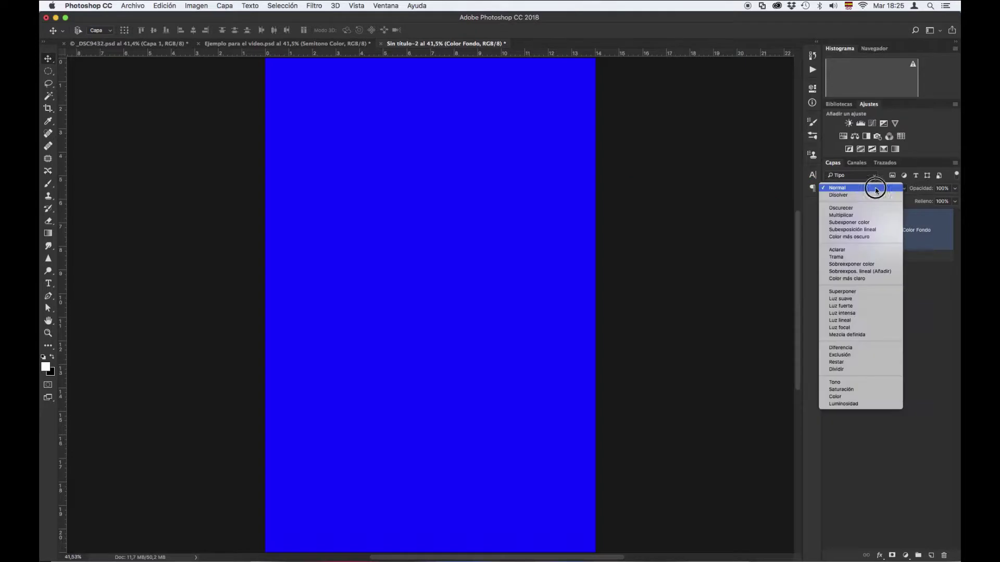
{"action": "left_click", "coordinate": [873, 215]}
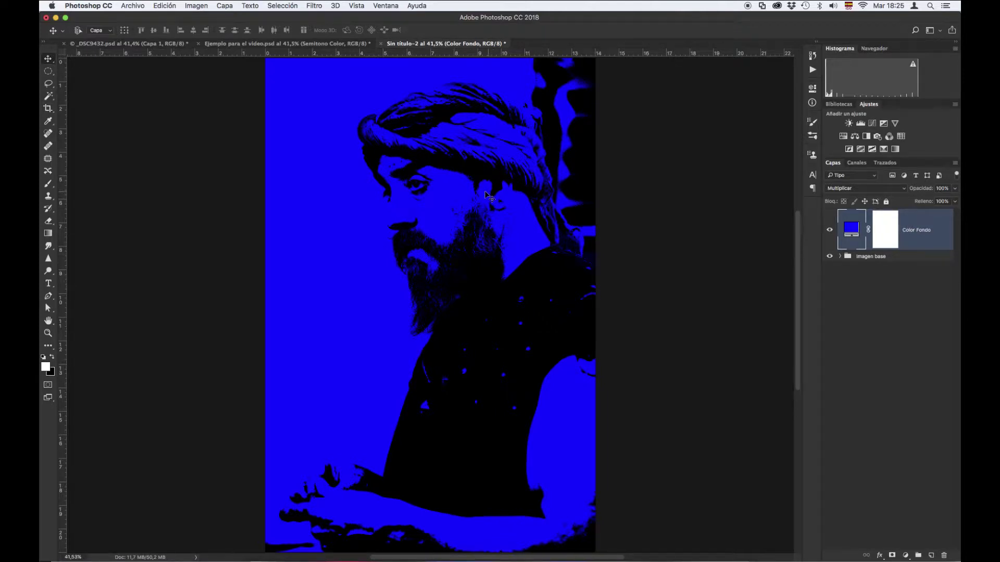
Invert the Color Fondo layer mask to black to hide the blue fill.
{"action": "left_click", "coordinate": [885, 234]}
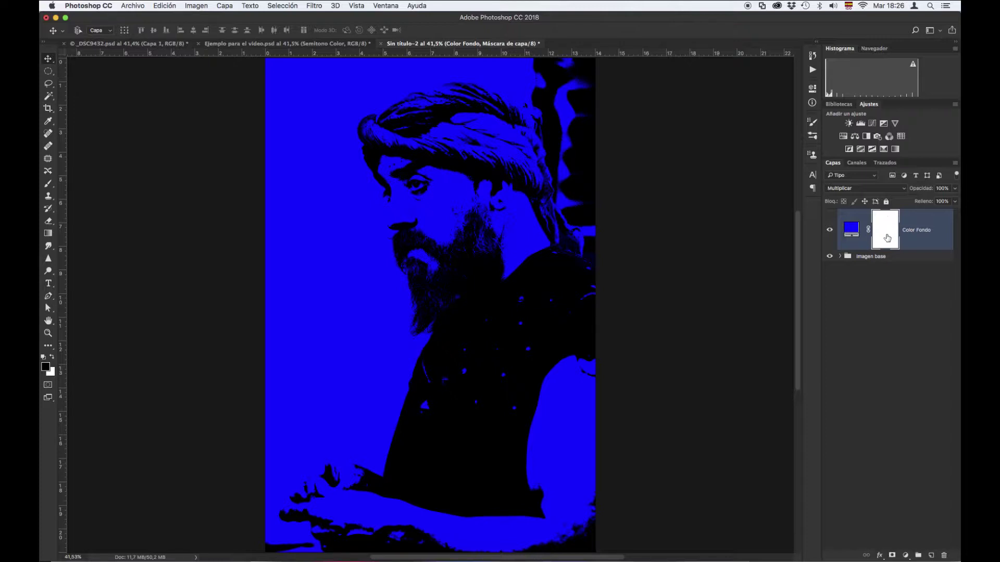
{"action": "key", "text": "ctrl+i"}
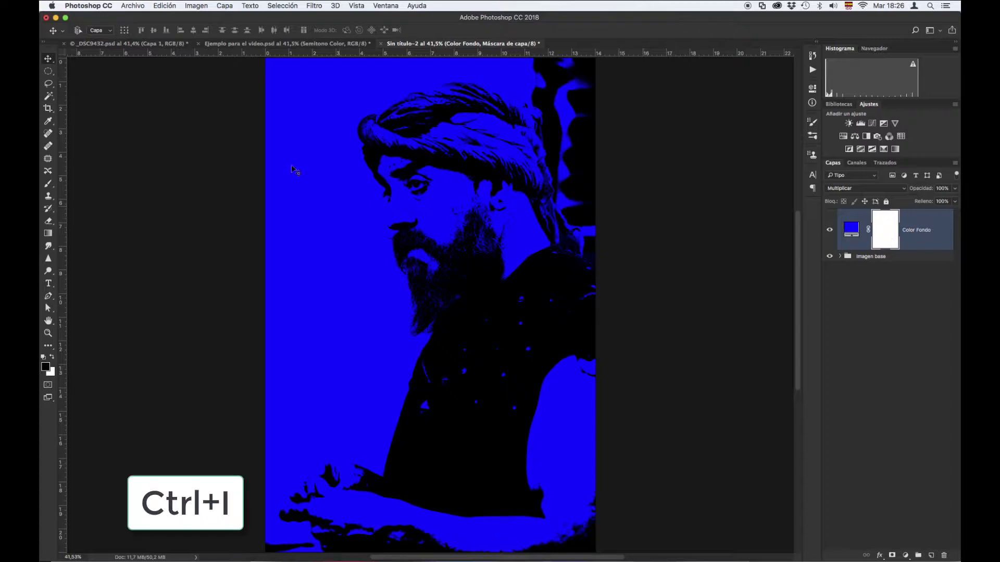
{"action": "left_click", "coordinate": [198, 7]}
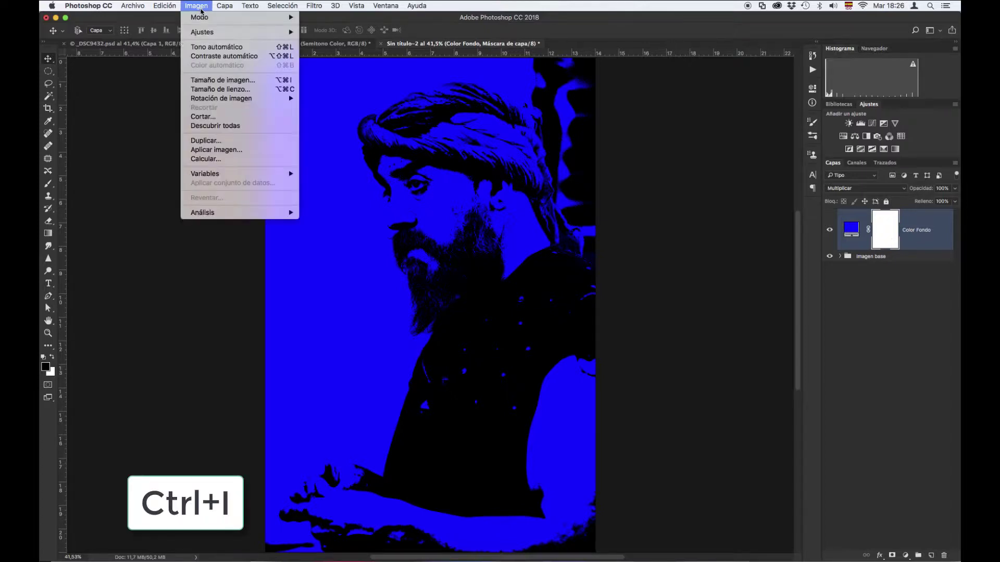
{"action": "mouse_move", "coordinate": [213, 32]}
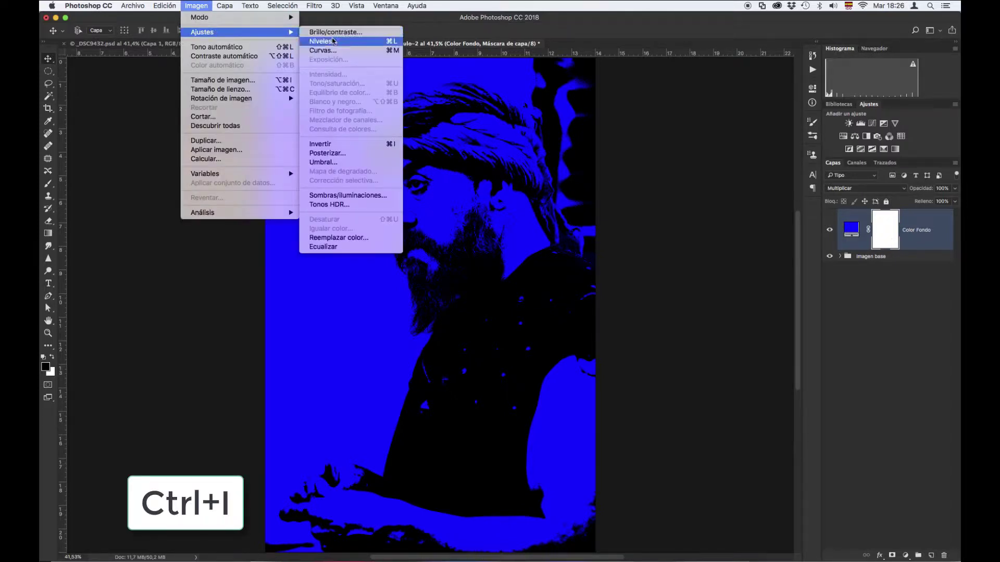
{"action": "left_click", "coordinate": [386, 148]}
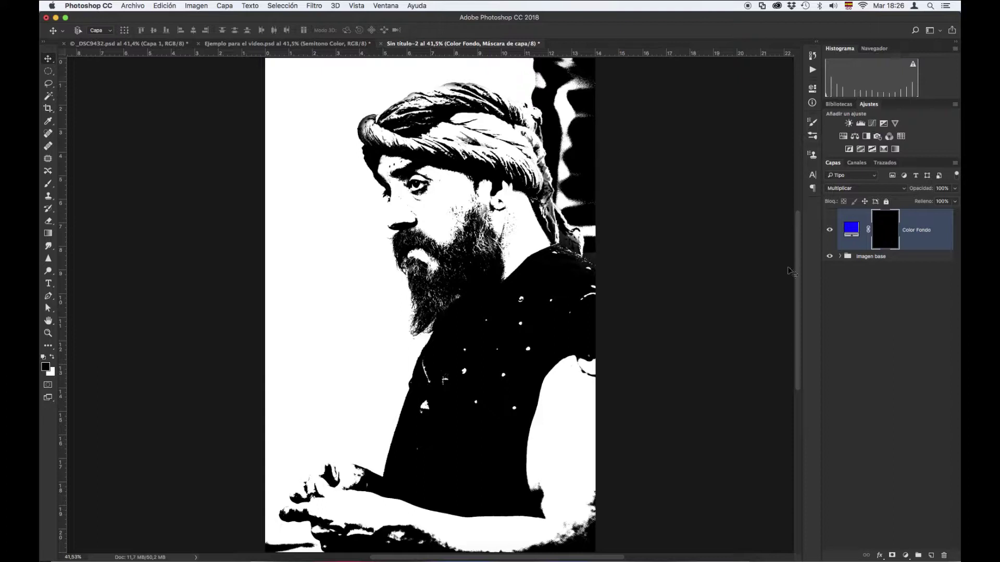
Make white the foreground color and set the Brush tool size to 320 px for painting on the Color Fondo mask.
{"action": "left_click", "coordinate": [53, 359]}
{"action": "left_click", "coordinate": [49, 184]}
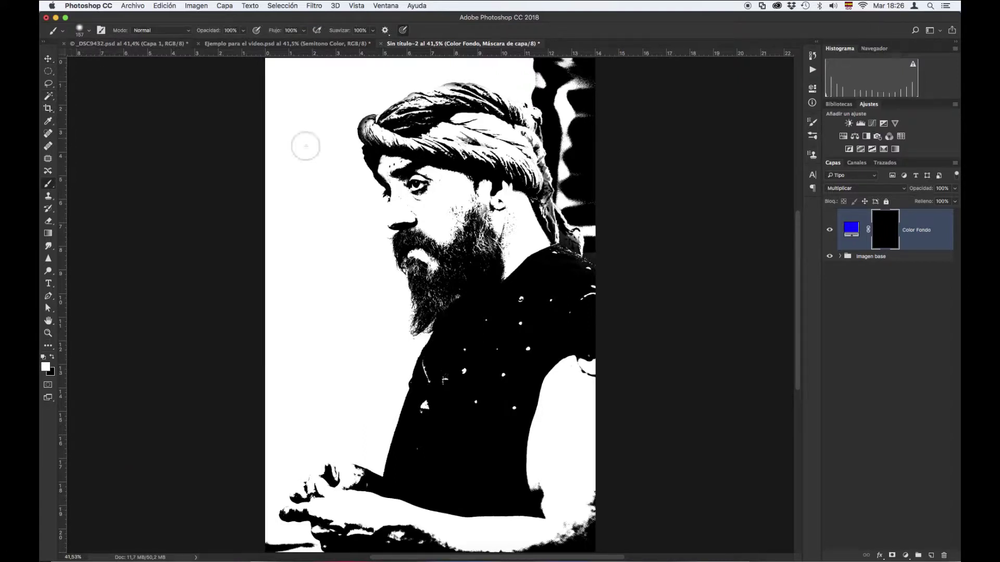
{"action": "left_click", "coordinate": [88, 30]}
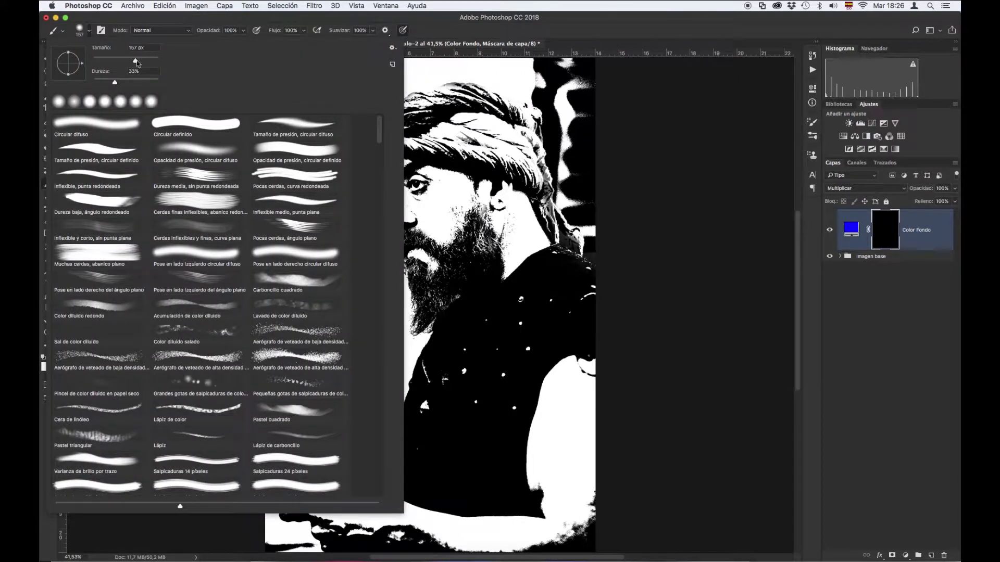
{"action": "left_click_drag", "start_coordinate": [139, 60], "coordinate": [151, 61]}
{"action": "key", "text": "shift+Down"}
{"action": "key", "text": "shift+Down"}
{"action": "key", "text": "shift+Down"}
{"action": "key", "text": "shift+Down"}
{"action": "left_click", "coordinate": [486, 34]}
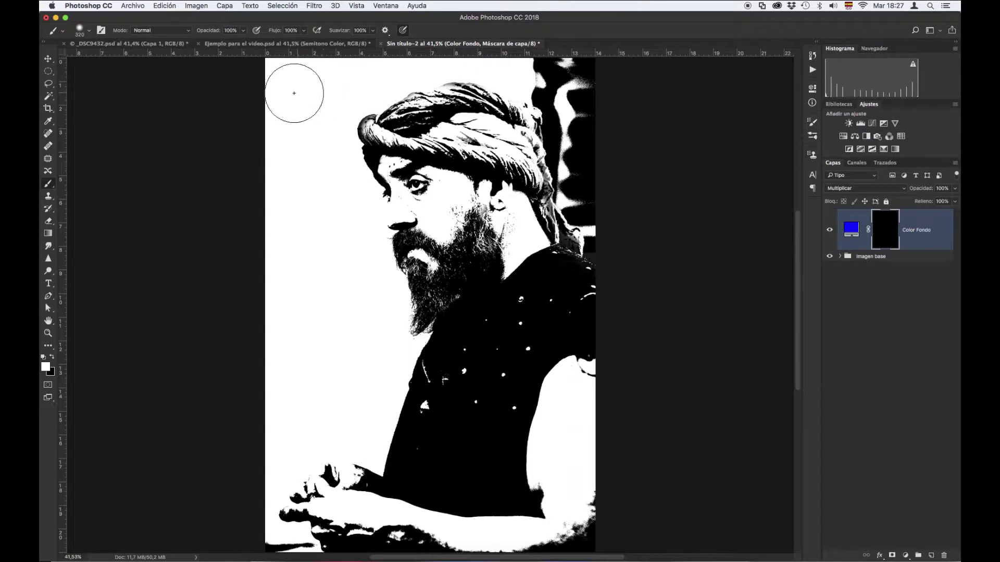
Paint white on the Color Fondo mask to reveal blue across the background in front of the man.
{"action": "mouse_move", "coordinate": [287, 85]}
{"action": "left_mouse_down"}
{"action": "mouse_move", "coordinate": [291, 127]}
{"action": "mouse_move", "coordinate": [281, 73]}
{"action": "mouse_move", "coordinate": [397, 63]}
{"action": "mouse_move", "coordinate": [295, 74]}
{"action": "mouse_move", "coordinate": [287, 110]}
{"action": "mouse_move", "coordinate": [304, 166]}
{"action": "mouse_move", "coordinate": [344, 190]}
{"action": "mouse_move", "coordinate": [363, 241]}
{"action": "mouse_move", "coordinate": [379, 403]}
{"action": "mouse_move", "coordinate": [368, 439]}
{"action": "mouse_move", "coordinate": [326, 435]}
{"action": "mouse_move", "coordinate": [266, 453]}
{"action": "mouse_move", "coordinate": [267, 508]}
{"action": "mouse_move", "coordinate": [244, 313]}
{"action": "mouse_move", "coordinate": [252, 159]}
{"action": "mouse_move", "coordinate": [338, 415]}
{"action": "mouse_move", "coordinate": [341, 399]}
{"action": "mouse_move", "coordinate": [295, 194]}
{"action": "mouse_move", "coordinate": [338, 298]}
{"action": "mouse_move", "coordinate": [306, 183]}
{"action": "mouse_move", "coordinate": [312, 101]}
{"action": "mouse_move", "coordinate": [257, 96]}
{"action": "left_mouse_up"}
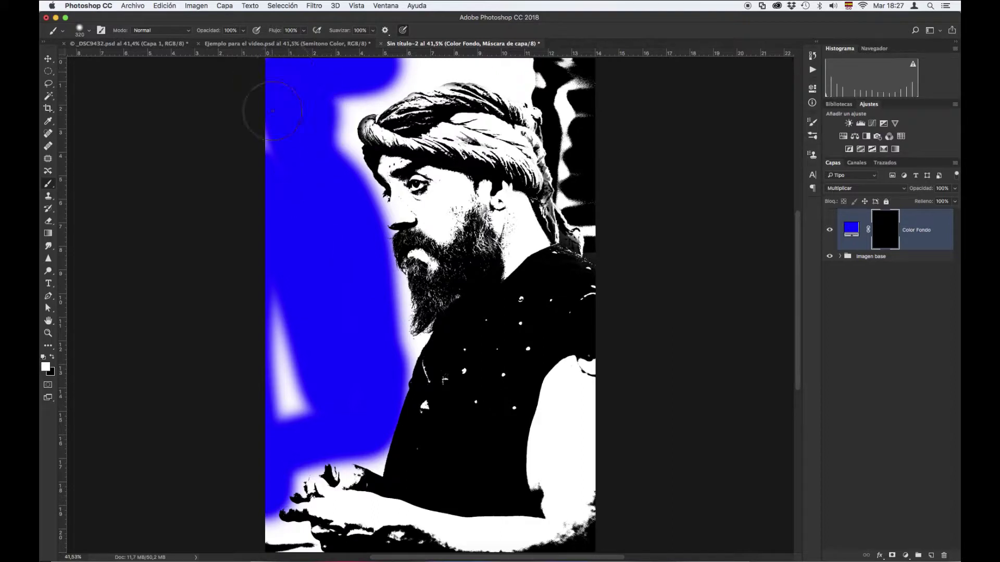
{"action": "mouse_move", "coordinate": [294, 237]}
{"action": "left_mouse_down"}
{"action": "mouse_move", "coordinate": [306, 402]}
{"action": "mouse_move", "coordinate": [272, 334]}
{"action": "mouse_move", "coordinate": [277, 405]}
{"action": "mouse_move", "coordinate": [286, 375]}
{"action": "mouse_move", "coordinate": [298, 414]}
{"action": "mouse_move", "coordinate": [265, 307]}
{"action": "mouse_move", "coordinate": [270, 340]}
{"action": "mouse_move", "coordinate": [233, 258]}
{"action": "left_mouse_up"}
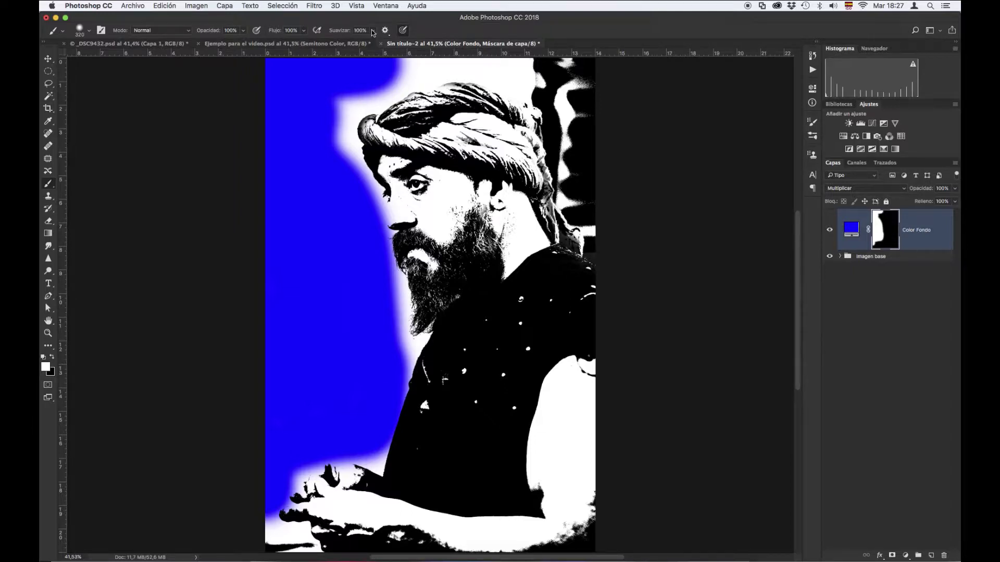
Set the brush size to 151 px and paint white on the Color Fondo mask over the remaining background around the turban, face and hands.
{"action": "left_click", "coordinate": [89, 31]}
{"action": "left_click_drag", "start_coordinate": [146, 62], "coordinate": [134, 61]}
{"action": "left_click", "coordinate": [434, 66]}
{"action": "mouse_move", "coordinate": [434, 66]}
{"action": "left_mouse_down"}
{"action": "mouse_move", "coordinate": [513, 83]}
{"action": "mouse_move", "coordinate": [551, 64]}
{"action": "mouse_move", "coordinate": [573, 84]}
{"action": "mouse_move", "coordinate": [537, 82]}
{"action": "mouse_move", "coordinate": [530, 94]}
{"action": "mouse_move", "coordinate": [538, 86]}
{"action": "mouse_move", "coordinate": [557, 116]}
{"action": "mouse_move", "coordinate": [571, 197]}
{"action": "mouse_move", "coordinate": [598, 246]}
{"action": "mouse_move", "coordinate": [569, 200]}
{"action": "mouse_move", "coordinate": [558, 124]}
{"action": "mouse_move", "coordinate": [561, 102]}
{"action": "mouse_move", "coordinate": [578, 109]}
{"action": "mouse_move", "coordinate": [585, 100]}
{"action": "mouse_move", "coordinate": [575, 63]}
{"action": "left_mouse_up"}
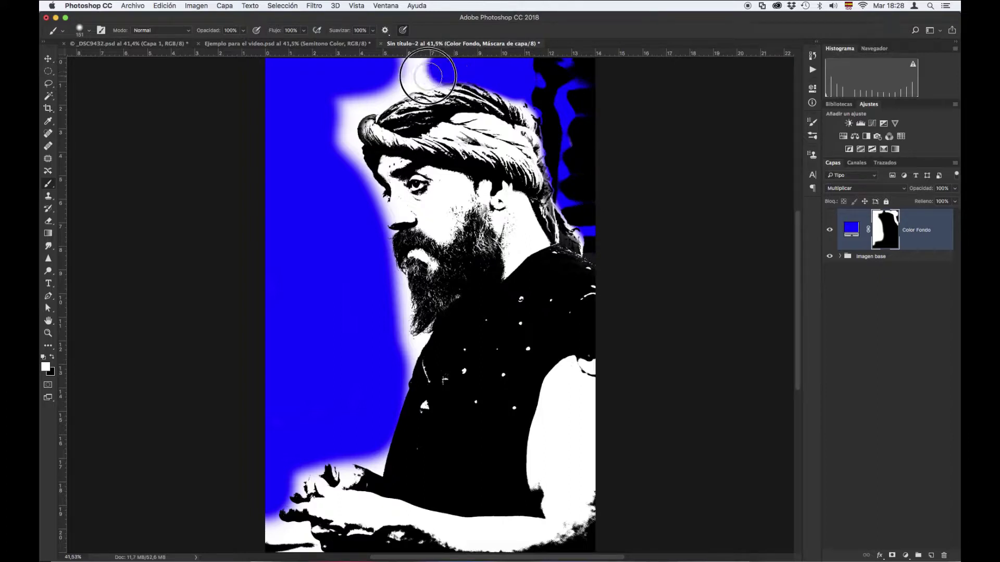
{"action": "mouse_move", "coordinate": [435, 77]}
{"action": "left_mouse_down"}
{"action": "mouse_move", "coordinate": [400, 68]}
{"action": "mouse_move", "coordinate": [427, 64]}
{"action": "mouse_move", "coordinate": [402, 68]}
{"action": "mouse_move", "coordinate": [399, 90]}
{"action": "mouse_move", "coordinate": [379, 86]}
{"action": "mouse_move", "coordinate": [362, 100]}
{"action": "mouse_move", "coordinate": [372, 106]}
{"action": "mouse_move", "coordinate": [364, 91]}
{"action": "mouse_move", "coordinate": [340, 99]}
{"action": "mouse_move", "coordinate": [375, 101]}
{"action": "mouse_move", "coordinate": [351, 104]}
{"action": "mouse_move", "coordinate": [346, 121]}
{"action": "mouse_move", "coordinate": [337, 105]}
{"action": "mouse_move", "coordinate": [368, 185]}
{"action": "mouse_move", "coordinate": [330, 149]}
{"action": "mouse_move", "coordinate": [374, 193]}
{"action": "mouse_move", "coordinate": [373, 266]}
{"action": "mouse_move", "coordinate": [374, 204]}
{"action": "mouse_move", "coordinate": [370, 245]}
{"action": "mouse_move", "coordinate": [401, 316]}
{"action": "mouse_move", "coordinate": [399, 288]}
{"action": "mouse_move", "coordinate": [393, 276]}
{"action": "mouse_move", "coordinate": [420, 354]}
{"action": "mouse_move", "coordinate": [424, 323]}
{"action": "mouse_move", "coordinate": [424, 339]}
{"action": "mouse_move", "coordinate": [404, 384]}
{"action": "mouse_move", "coordinate": [398, 335]}
{"action": "mouse_move", "coordinate": [400, 410]}
{"action": "mouse_move", "coordinate": [375, 458]}
{"action": "mouse_move", "coordinate": [384, 464]}
{"action": "mouse_move", "coordinate": [362, 454]}
{"action": "mouse_move", "coordinate": [299, 465]}
{"action": "mouse_move", "coordinate": [304, 458]}
{"action": "mouse_move", "coordinate": [263, 524]}
{"action": "mouse_move", "coordinate": [314, 543]}
{"action": "mouse_move", "coordinate": [300, 531]}
{"action": "mouse_move", "coordinate": [279, 535]}
{"action": "left_mouse_up"}
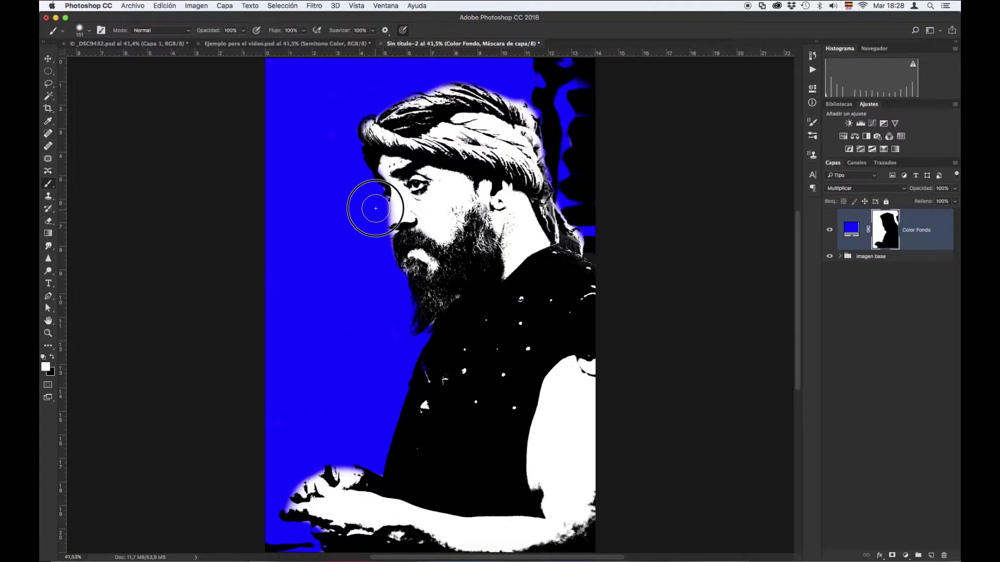
{"action": "mouse_move", "coordinate": [376, 233]}
{"action": "left_mouse_down"}
{"action": "mouse_move", "coordinate": [394, 221]}
{"action": "mouse_move", "coordinate": [375, 217]}
{"action": "mouse_move", "coordinate": [383, 230]}
{"action": "mouse_move", "coordinate": [370, 239]}
{"action": "mouse_move", "coordinate": [380, 239]}
{"action": "mouse_move", "coordinate": [373, 252]}
{"action": "mouse_move", "coordinate": [387, 245]}
{"action": "left_mouse_up"}
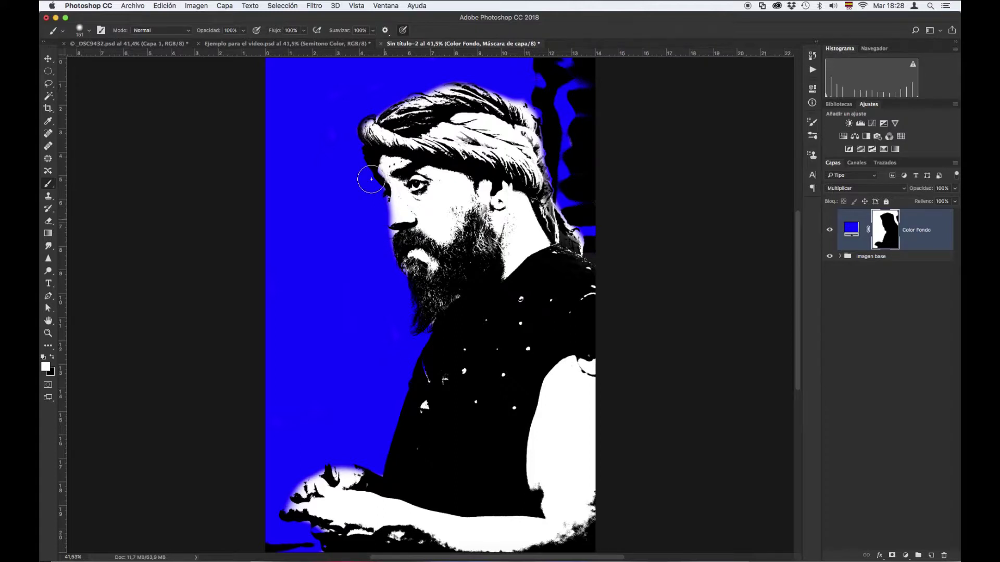
Set the brush to 72% hardness and 59 px, and paint black on the Color Fondo mask to remove blue from the man's nose.
{"action": "left_click", "coordinate": [90, 30]}
{"action": "left_click_drag", "start_coordinate": [129, 82], "coordinate": [150, 79]}
{"action": "left_click", "coordinate": [414, 34]}
{"action": "left_click", "coordinate": [90, 32]}
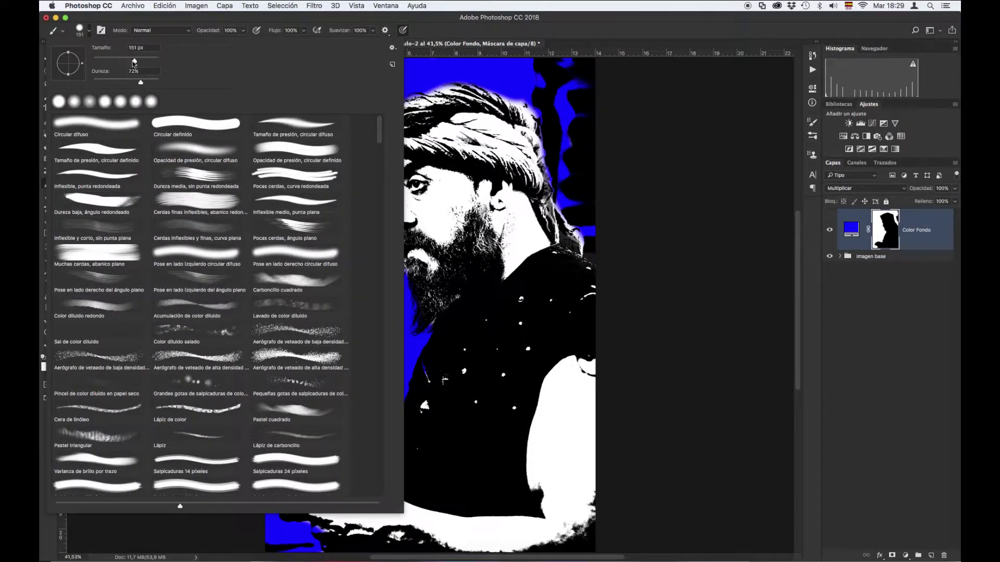
{"action": "left_click_drag", "start_coordinate": [134, 62], "coordinate": [113, 63]}
{"action": "left_click", "coordinate": [395, 22]}
{"action": "left_click", "coordinate": [50, 358]}
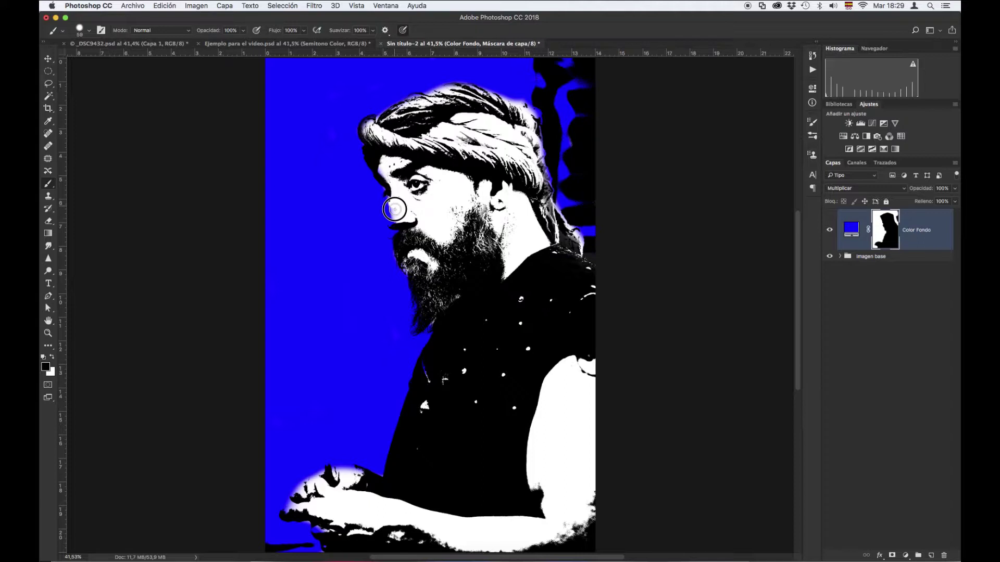
{"action": "left_click_drag", "start_coordinate": [394, 209], "coordinate": [396, 224]}
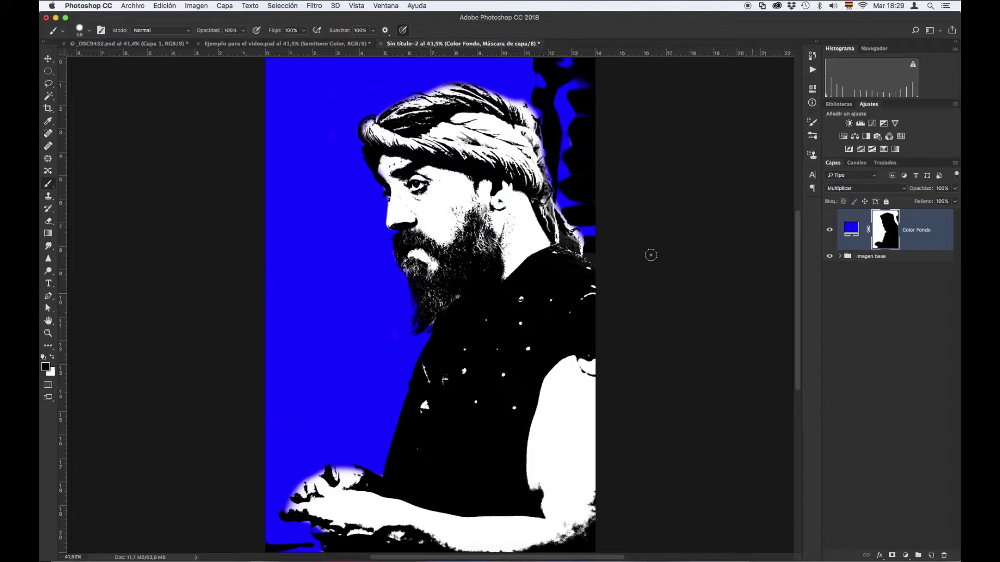
Refine the Color Fondo mask behind the man's neck with black and white brush strokes.
{"action": "mouse_move", "coordinate": [568, 204]}
{"action": "left_mouse_down"}
{"action": "mouse_move", "coordinate": [576, 230]}
{"action": "mouse_move", "coordinate": [565, 203]}
{"action": "mouse_move", "coordinate": [584, 247]}
{"action": "left_mouse_up"}
{"action": "key", "text": "x"}
{"action": "left_click_drag", "start_coordinate": [561, 196], "coordinate": [576, 228]}
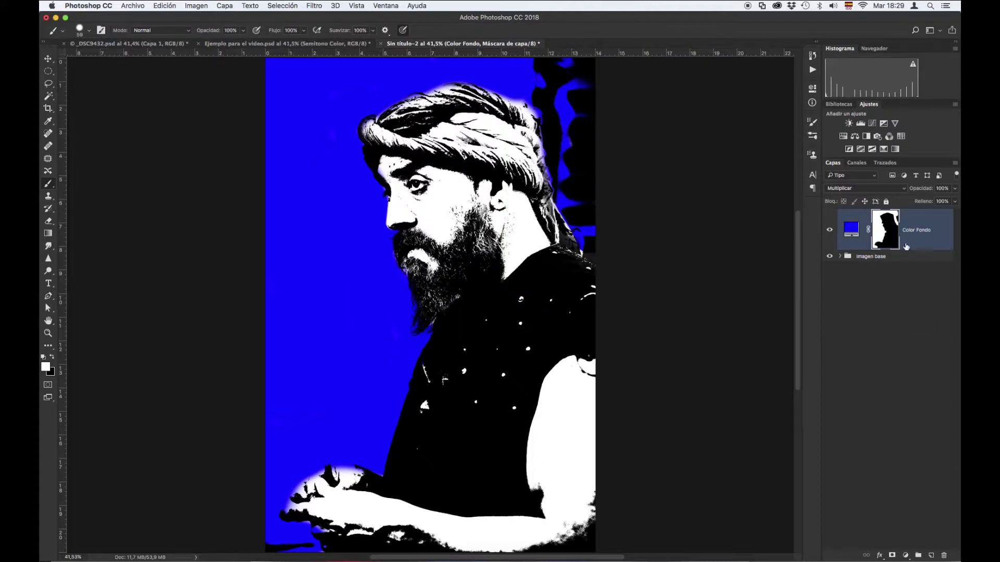
Add a solid color fill layer in yellow-orange ffbb02 above Color Fondo.
{"action": "left_click", "coordinate": [906, 555]}
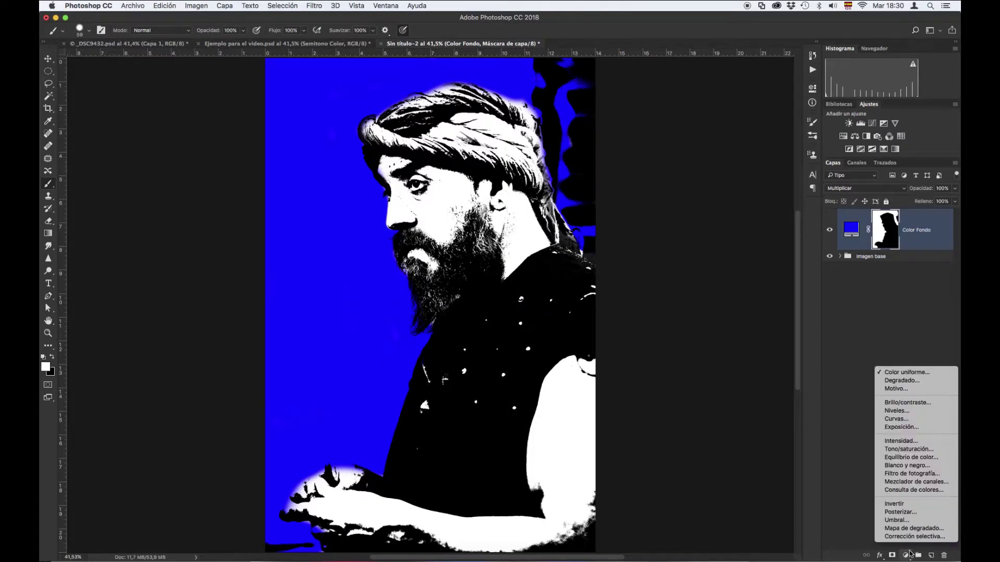
{"action": "left_click", "coordinate": [930, 372]}
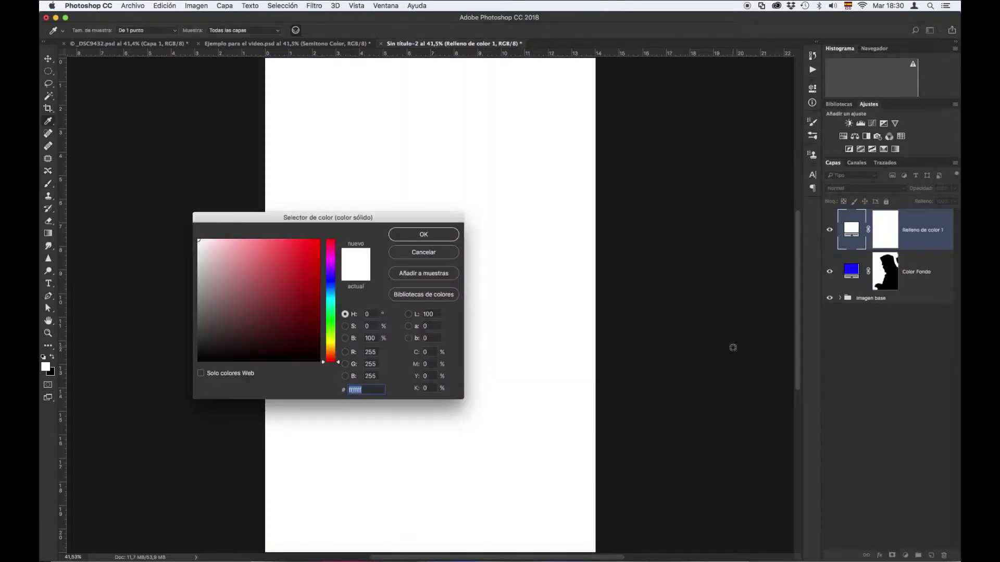
{"action": "left_click", "coordinate": [332, 337]}
{"action": "mouse_move", "coordinate": [332, 336]}
{"action": "left_mouse_down"}
{"action": "mouse_move", "coordinate": [330, 238]}
{"action": "mouse_move", "coordinate": [331, 347]}
{"action": "left_mouse_up"}
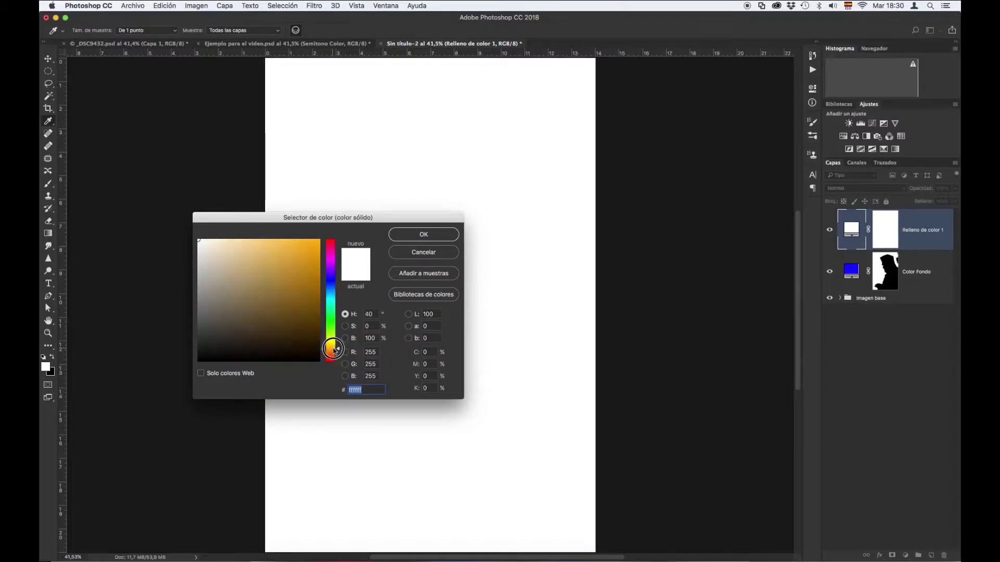
{"action": "left_click", "coordinate": [308, 305]}
{"action": "left_click_drag", "start_coordinate": [313, 273], "coordinate": [318, 240]}
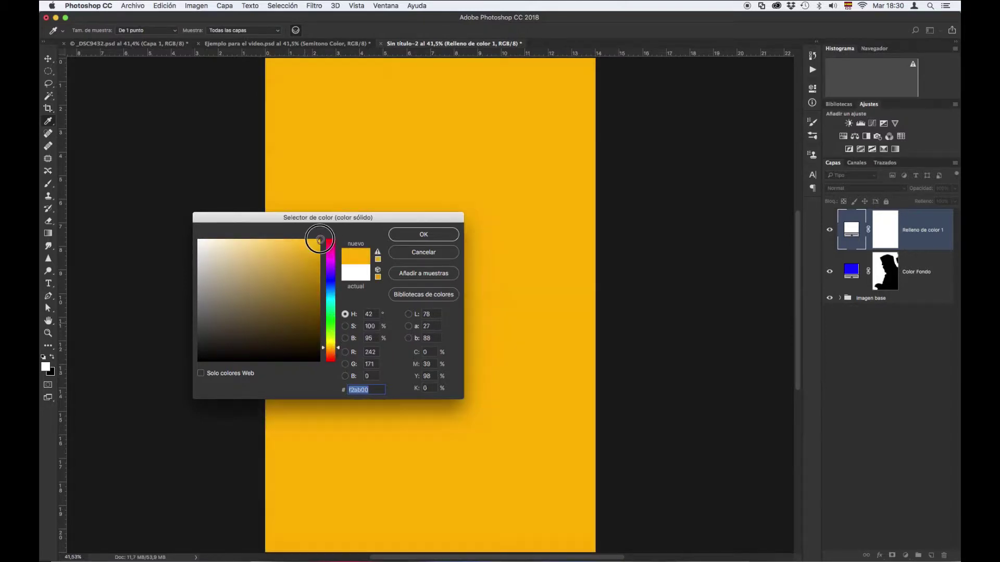
{"action": "left_click_drag", "start_coordinate": [335, 354], "coordinate": [338, 347]}
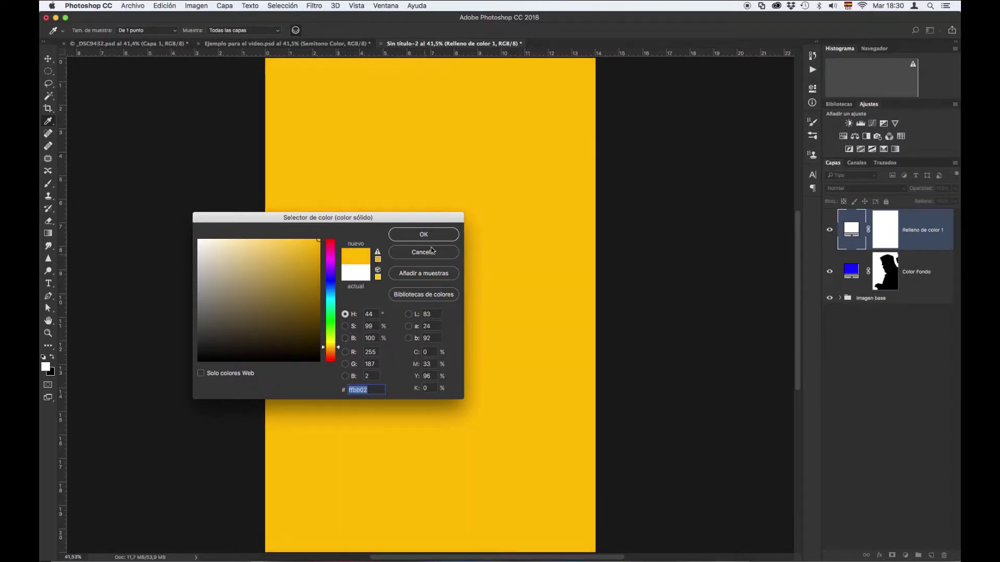
{"action": "left_click", "coordinate": [432, 235]}
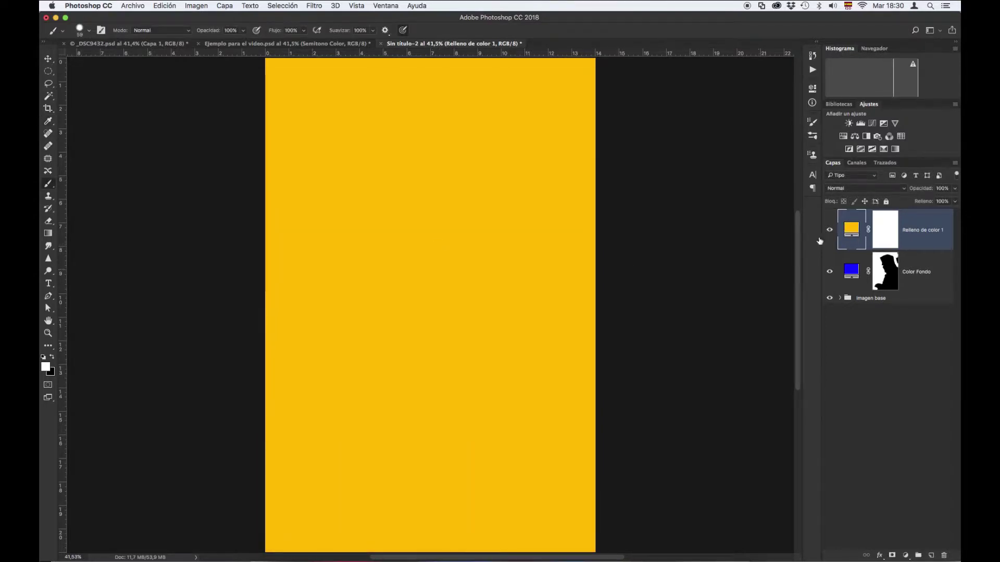
Set the yellow fill layer's blending mode to Multiplicar and invert its layer mask to black.
{"action": "left_click", "coordinate": [880, 191]}
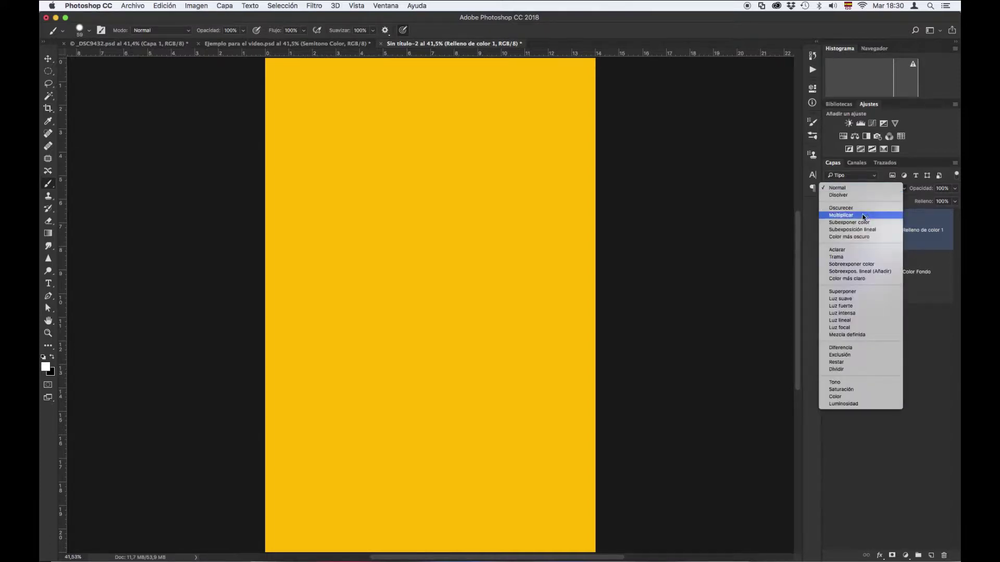
{"action": "left_click", "coordinate": [838, 218]}
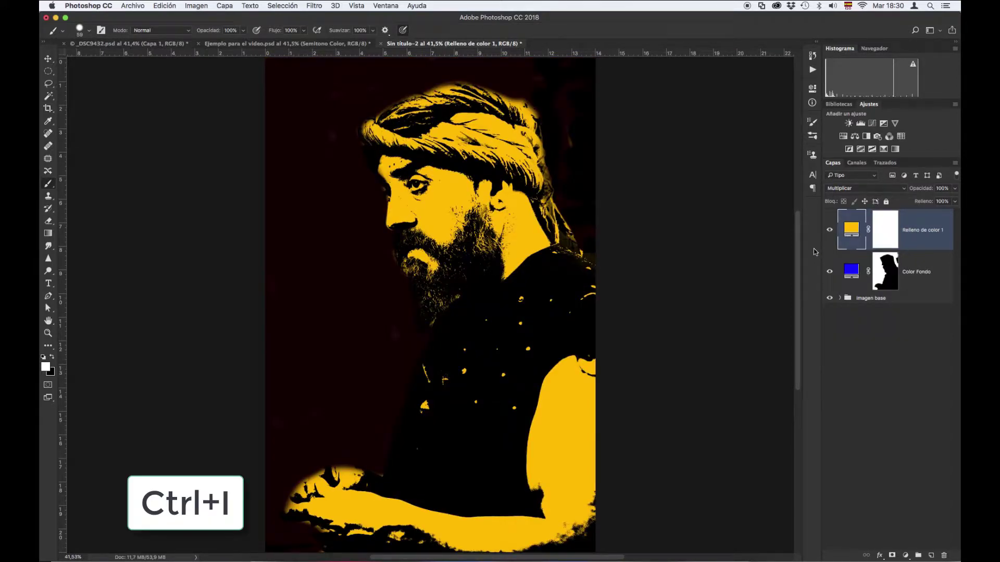
{"action": "left_click", "coordinate": [880, 238]}
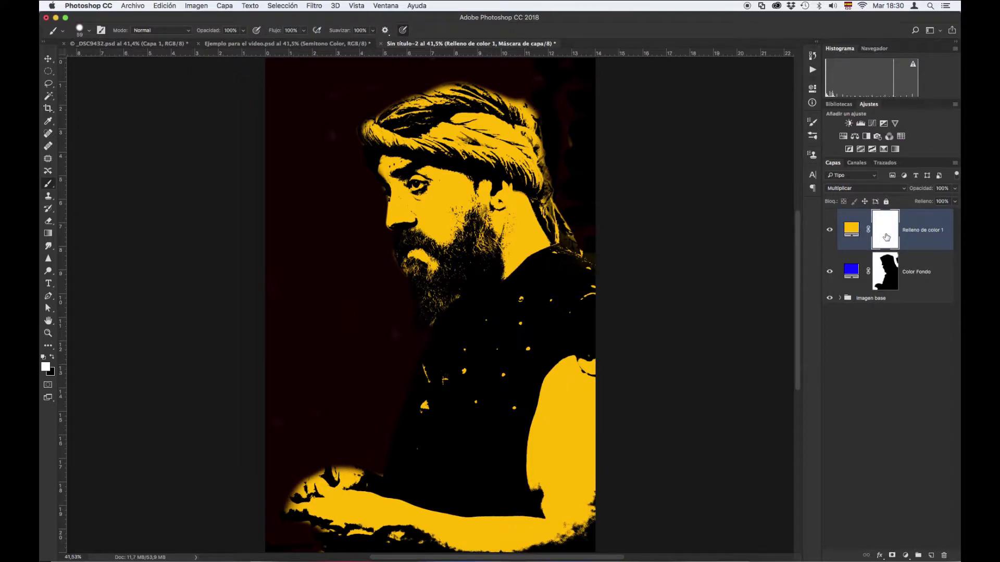
{"action": "left_click", "coordinate": [197, 6]}
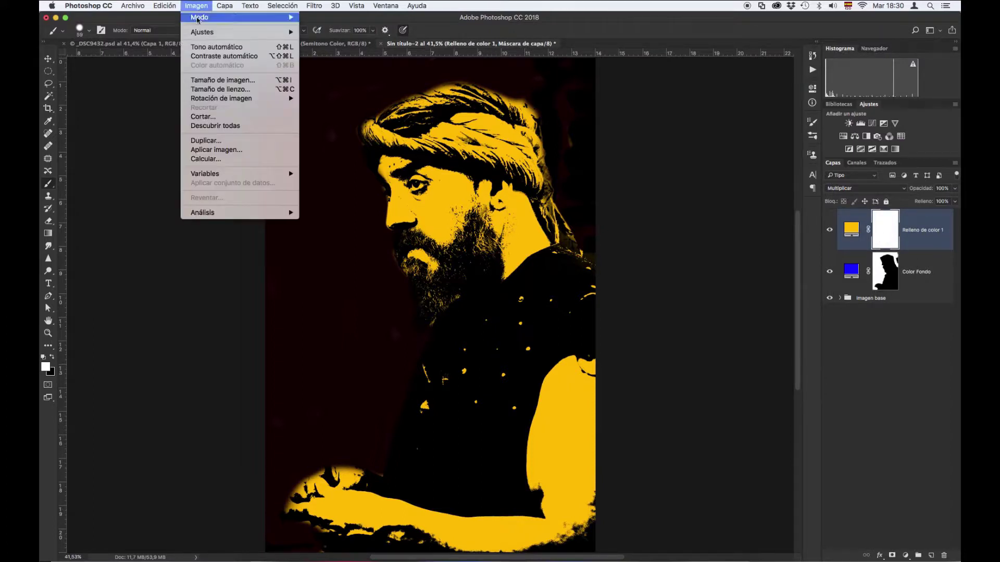
{"action": "mouse_move", "coordinate": [214, 35]}
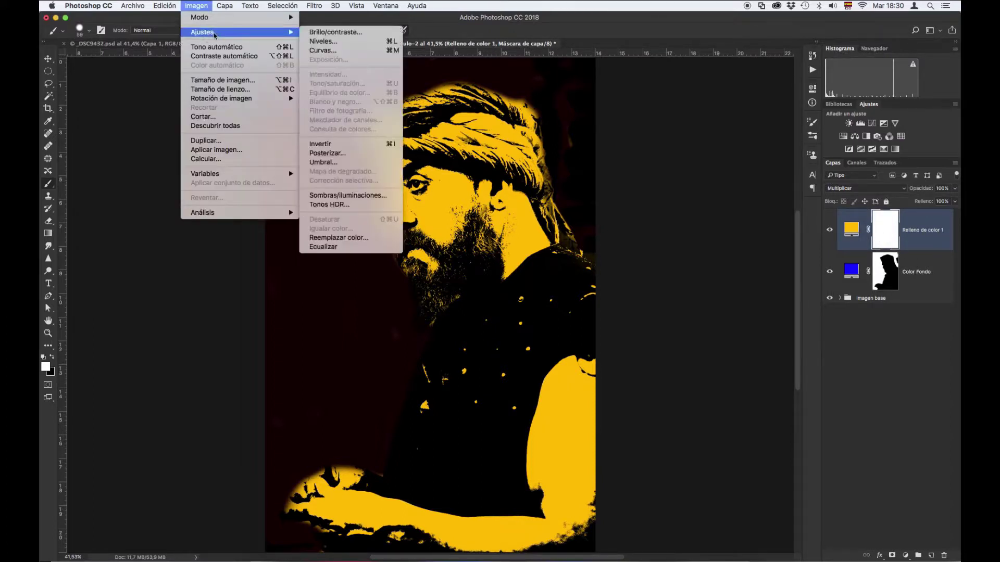
{"action": "left_click", "coordinate": [338, 144]}
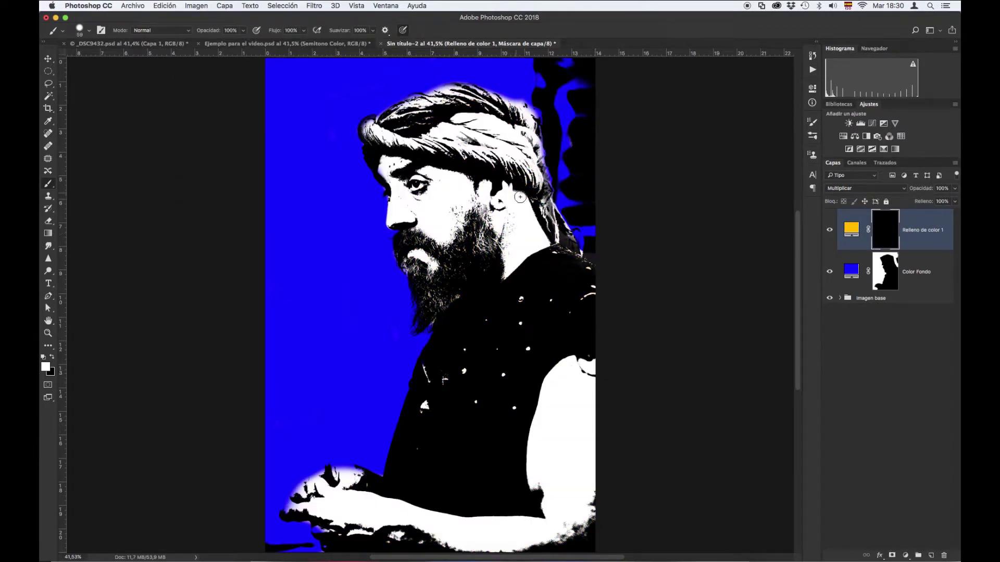
Paint white on the yellow fill layer's mask to color the man's neck and ear.
{"action": "left_click_drag", "start_coordinate": [520, 197], "coordinate": [543, 243]}
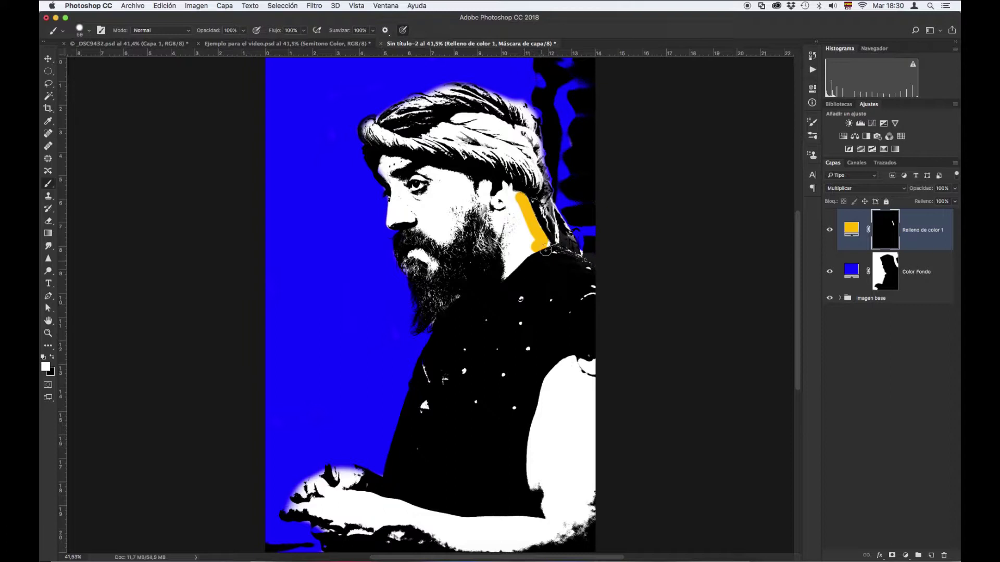
{"action": "mouse_move", "coordinate": [545, 249]}
{"action": "left_mouse_down"}
{"action": "mouse_move", "coordinate": [549, 236]}
{"action": "mouse_move", "coordinate": [547, 245]}
{"action": "left_mouse_up"}
{"action": "left_click", "coordinate": [506, 271], "text": "shift"}
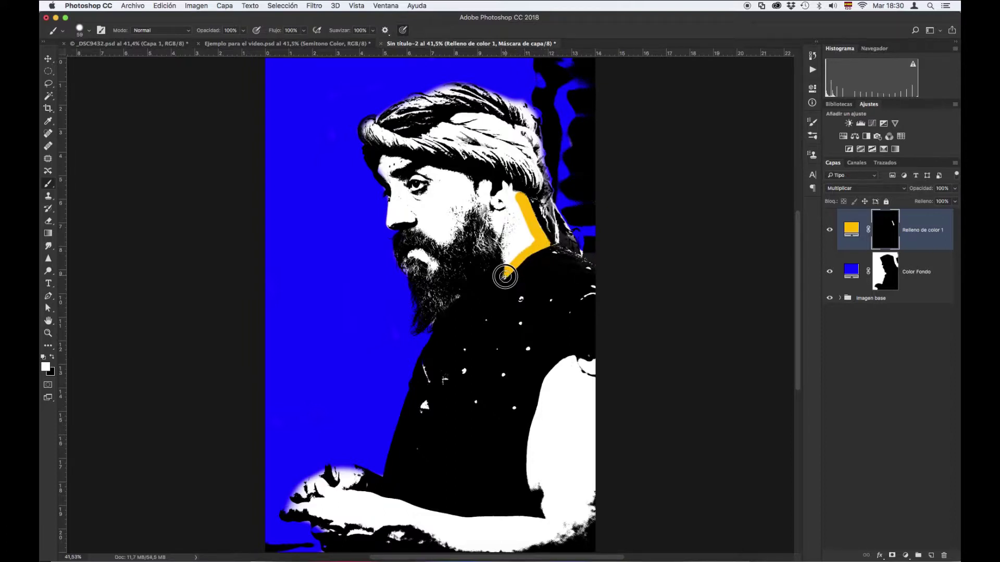
{"action": "mouse_move", "coordinate": [505, 277]}
{"action": "left_mouse_down"}
{"action": "mouse_move", "coordinate": [491, 220]}
{"action": "mouse_move", "coordinate": [501, 230]}
{"action": "mouse_move", "coordinate": [514, 195]}
{"action": "mouse_move", "coordinate": [520, 204]}
{"action": "mouse_move", "coordinate": [501, 176]}
{"action": "mouse_move", "coordinate": [499, 215]}
{"action": "mouse_move", "coordinate": [485, 207]}
{"action": "mouse_move", "coordinate": [495, 215]}
{"action": "mouse_move", "coordinate": [482, 184]}
{"action": "mouse_move", "coordinate": [477, 193]}
{"action": "mouse_move", "coordinate": [495, 214]}
{"action": "mouse_move", "coordinate": [511, 229]}
{"action": "mouse_move", "coordinate": [517, 210]}
{"action": "mouse_move", "coordinate": [530, 229]}
{"action": "mouse_move", "coordinate": [517, 257]}
{"action": "mouse_move", "coordinate": [529, 231]}
{"action": "mouse_move", "coordinate": [506, 198]}
{"action": "mouse_move", "coordinate": [486, 192]}
{"action": "mouse_move", "coordinate": [509, 201]}
{"action": "mouse_move", "coordinate": [520, 232]}
{"action": "mouse_move", "coordinate": [515, 250]}
{"action": "mouse_move", "coordinate": [511, 230]}
{"action": "mouse_move", "coordinate": [511, 267]}
{"action": "mouse_move", "coordinate": [478, 194]}
{"action": "left_mouse_up"}
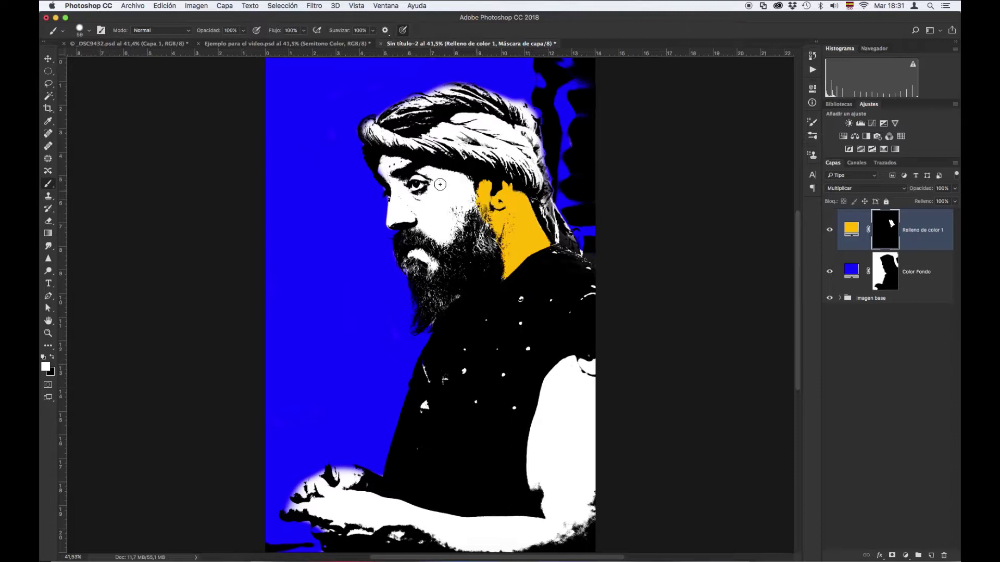
Paint white on the yellow fill layer's mask over the man's forehead, nose bridge, temple and cheek.
{"action": "left_click", "coordinate": [391, 162]}
{"action": "mouse_move", "coordinate": [392, 162]}
{"action": "left_mouse_down"}
{"action": "mouse_move", "coordinate": [383, 160]}
{"action": "mouse_move", "coordinate": [394, 213]}
{"action": "left_mouse_up"}
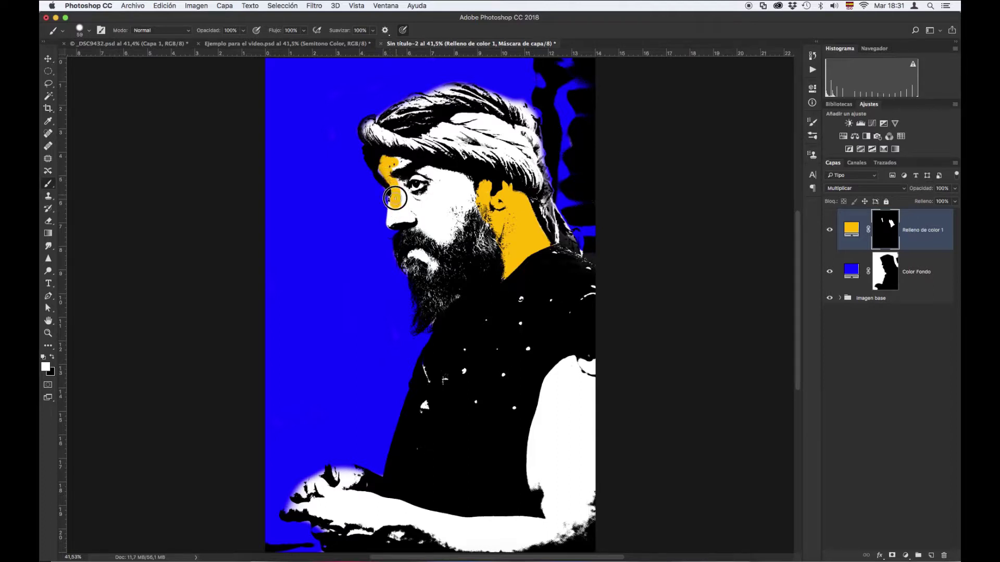
{"action": "left_click_drag", "start_coordinate": [392, 209], "coordinate": [395, 221]}
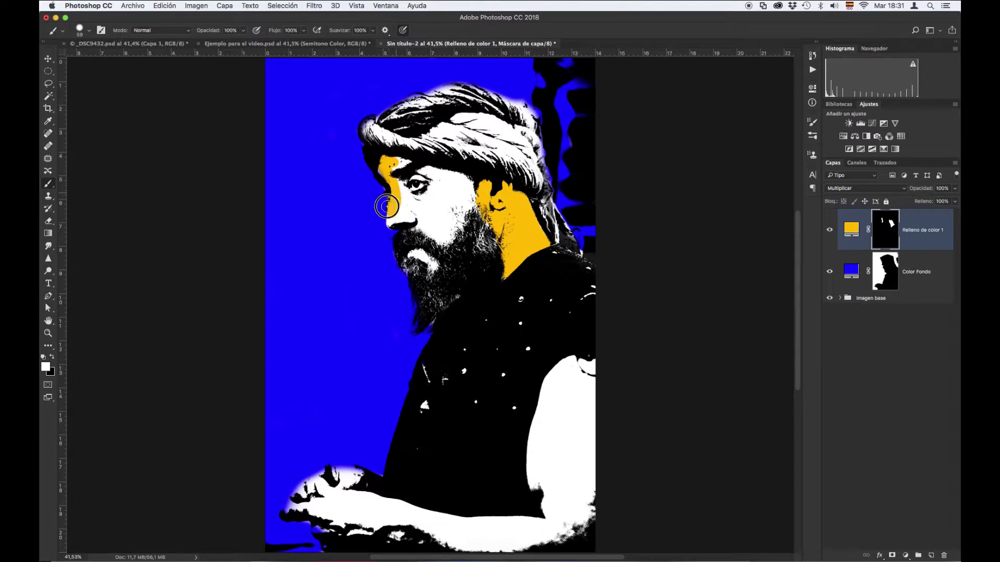
{"action": "mouse_move", "coordinate": [388, 174]}
{"action": "left_mouse_down"}
{"action": "mouse_move", "coordinate": [414, 166]}
{"action": "mouse_move", "coordinate": [460, 178]}
{"action": "mouse_move", "coordinate": [471, 199]}
{"action": "mouse_move", "coordinate": [458, 173]}
{"action": "left_mouse_up"}
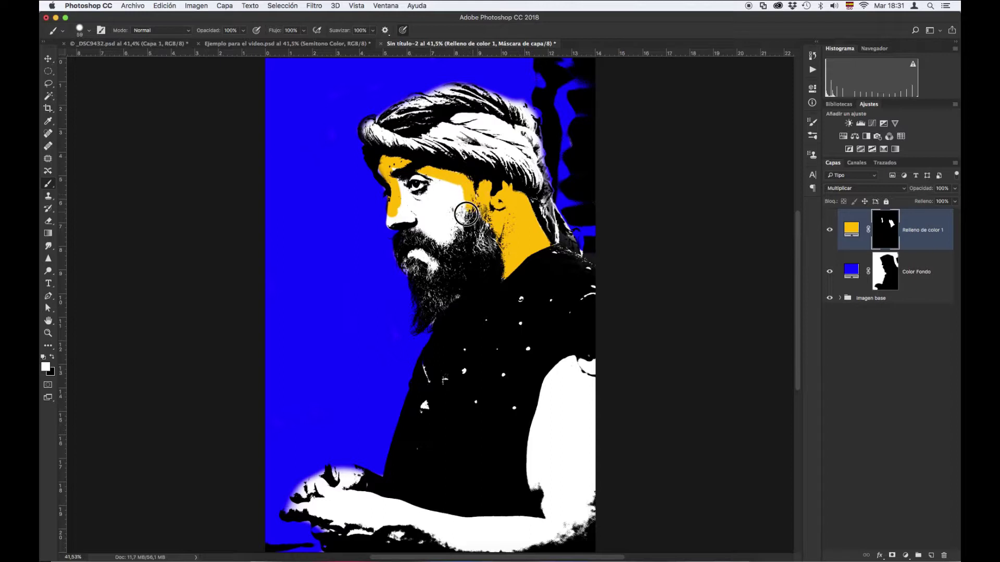
{"action": "mouse_move", "coordinate": [456, 234]}
{"action": "left_mouse_down"}
{"action": "mouse_move", "coordinate": [457, 196]}
{"action": "mouse_move", "coordinate": [443, 198]}
{"action": "mouse_move", "coordinate": [437, 180]}
{"action": "mouse_move", "coordinate": [391, 175]}
{"action": "mouse_move", "coordinate": [391, 194]}
{"action": "mouse_move", "coordinate": [437, 224]}
{"action": "mouse_move", "coordinate": [445, 196]}
{"action": "mouse_move", "coordinate": [457, 198]}
{"action": "mouse_move", "coordinate": [446, 183]}
{"action": "mouse_move", "coordinate": [413, 188]}
{"action": "mouse_move", "coordinate": [395, 172]}
{"action": "mouse_move", "coordinate": [414, 214]}
{"action": "mouse_move", "coordinate": [440, 228]}
{"action": "mouse_move", "coordinate": [478, 214]}
{"action": "mouse_move", "coordinate": [447, 223]}
{"action": "mouse_move", "coordinate": [443, 239]}
{"action": "mouse_move", "coordinate": [435, 233]}
{"action": "mouse_move", "coordinate": [447, 182]}
{"action": "mouse_move", "coordinate": [493, 223]}
{"action": "mouse_move", "coordinate": [488, 236]}
{"action": "mouse_move", "coordinate": [381, 221]}
{"action": "left_mouse_up"}
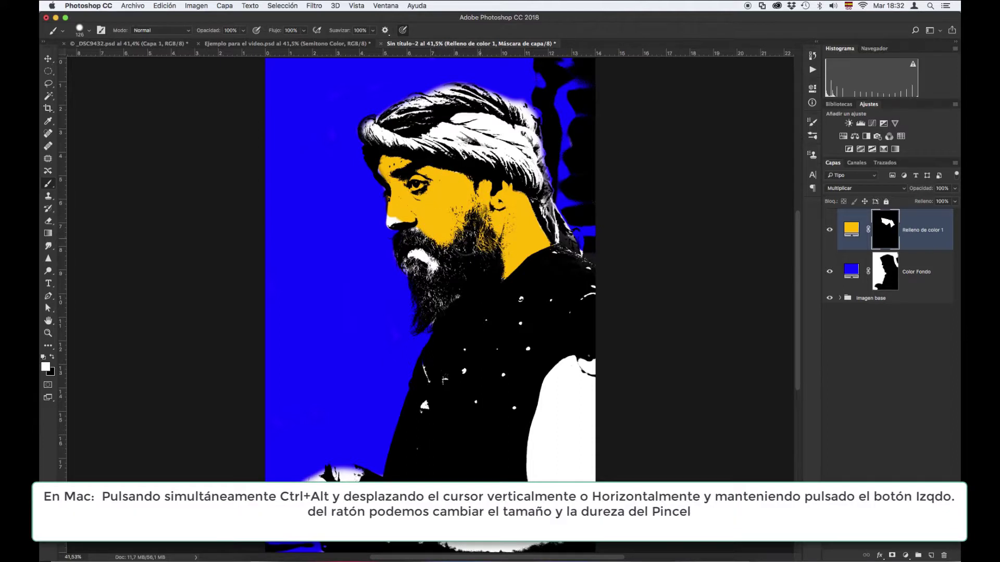
Set the brush size to 48 px and paint the uncolored spots on the man's nose yellow through the mask.
{"action": "mouse_move", "coordinate": [437, 195]}
{"action": "left_mouse_down"}
{"action": "mouse_move", "coordinate": [452, 199]}
{"action": "mouse_move", "coordinate": [443, 201]}
{"action": "left_mouse_up"}
{"action": "left_click", "coordinate": [382, 172]}
{"action": "left_click_drag", "start_coordinate": [392, 206], "coordinate": [392, 219]}
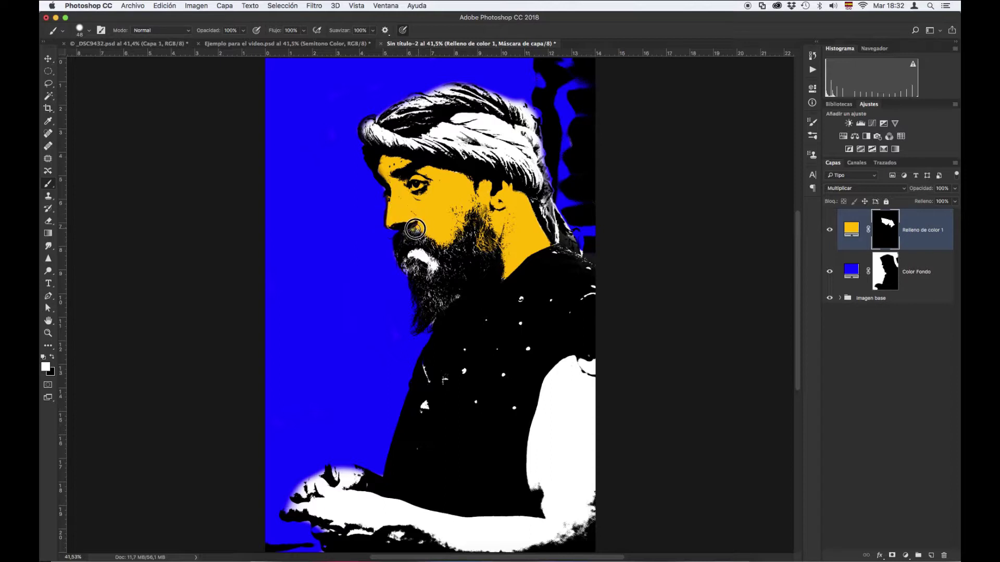
{"action": "left_click_drag", "start_coordinate": [403, 188], "coordinate": [397, 185]}
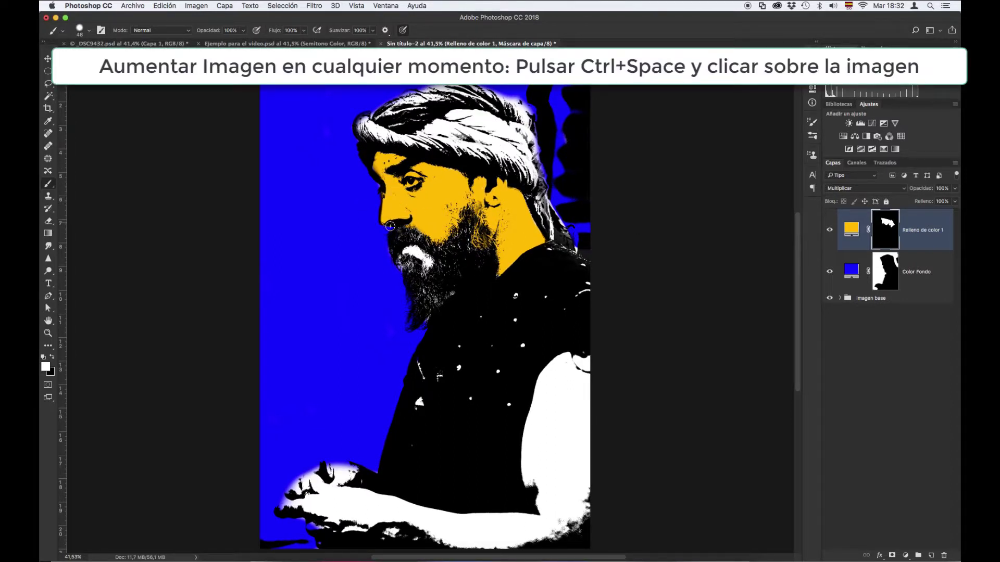
Select the Color Fondo layer mask and make black the foreground color for retouching the blue edge along the man's nose.
{"action": "key", "text": "ctrl+space"}
{"action": "key", "text": "ctrl+space"}
{"action": "left_click", "coordinate": [386, 229], "text": "ctrl"}
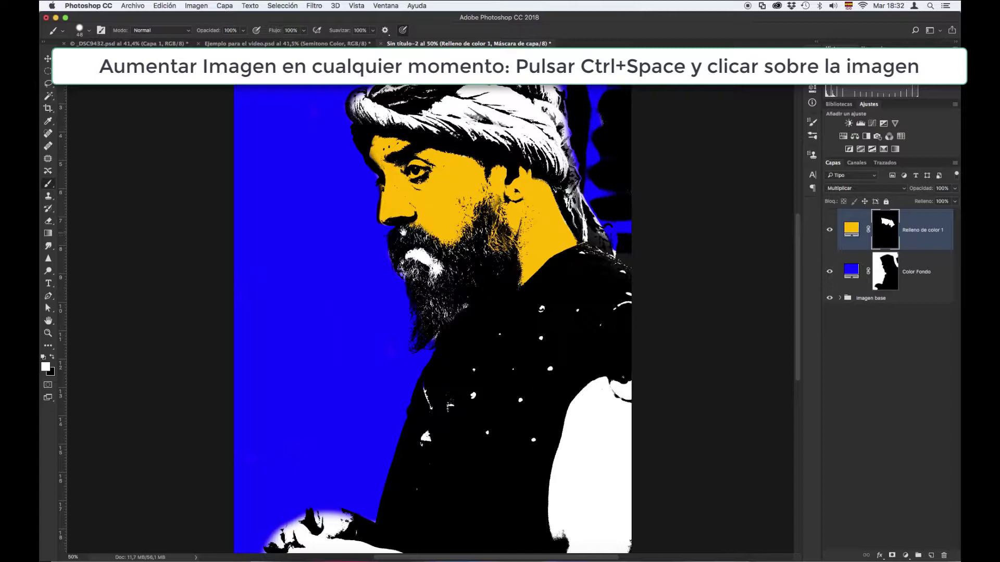
{"action": "left_click", "coordinate": [402, 232], "text": "ctrl"}
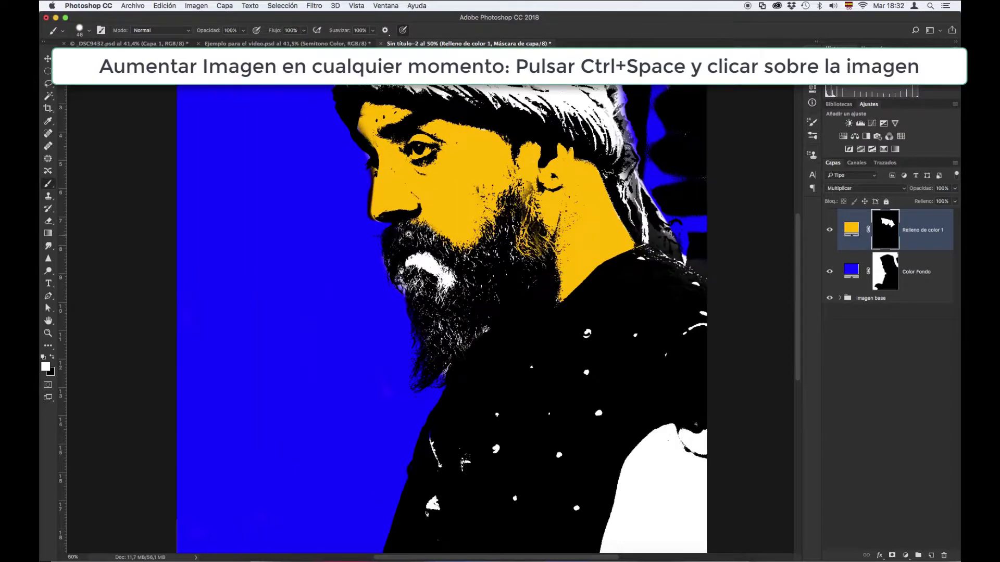
{"action": "left_click", "coordinate": [404, 232], "text": "ctrl"}
{"action": "left_click", "coordinate": [407, 230], "text": "ctrl"}
{"action": "left_click_drag", "start_coordinate": [396, 187], "coordinate": [402, 194]}
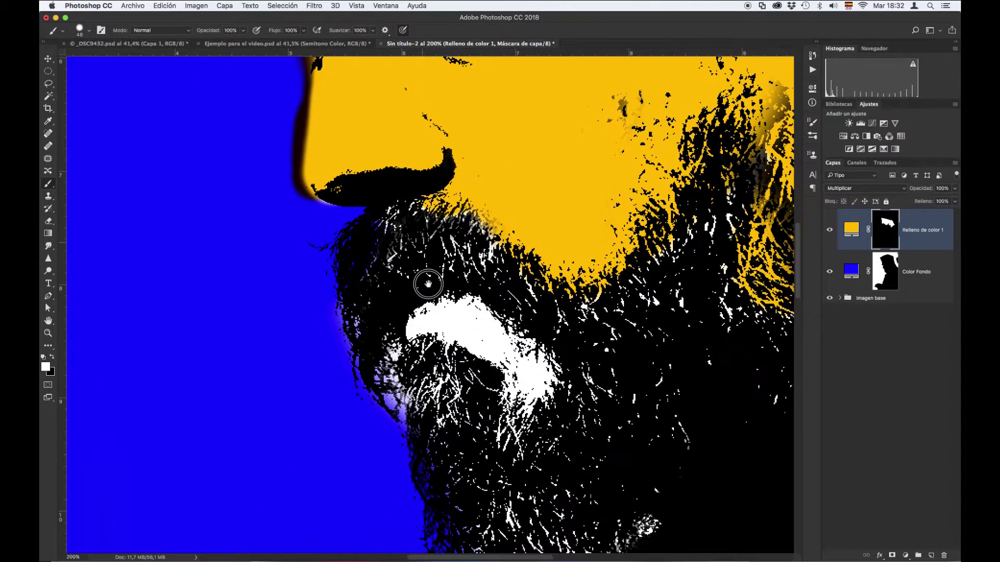
{"action": "scroll", "coordinate": [428, 284], "scroll_direction": "up", "scroll_amount": 5}
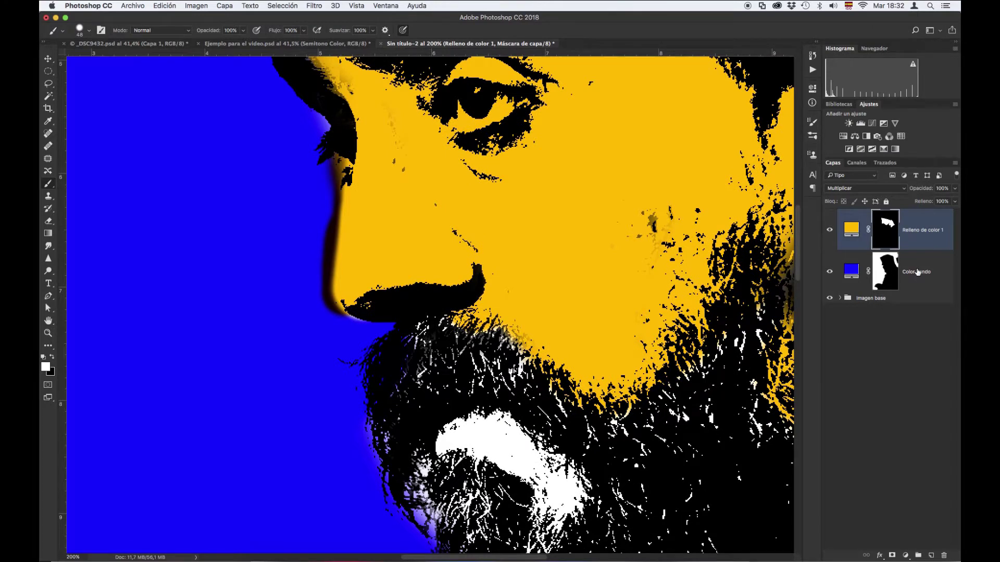
{"action": "left_click", "coordinate": [889, 268]}
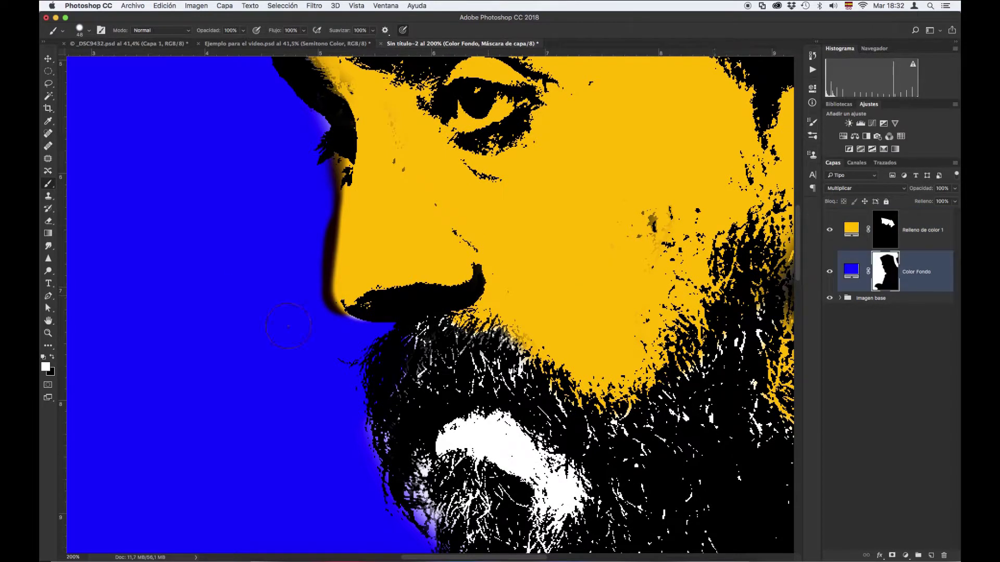
{"action": "key", "text": "x"}
Try a black brush stroke on the Color Fondo mask in front of the nose and undo it.
{"action": "left_click_drag", "start_coordinate": [300, 225], "coordinate": [302, 237]}
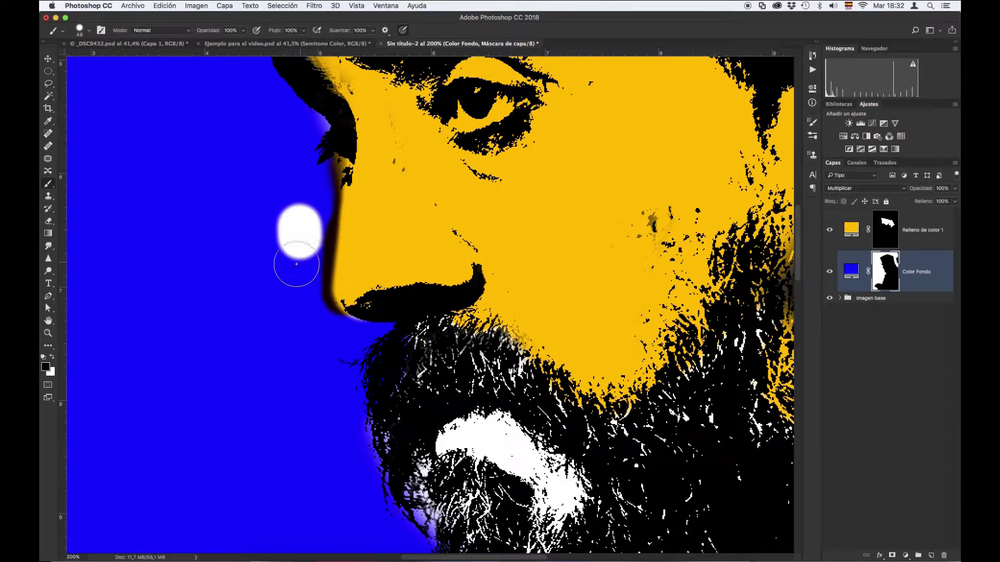
{"action": "key", "text": "super+z"}
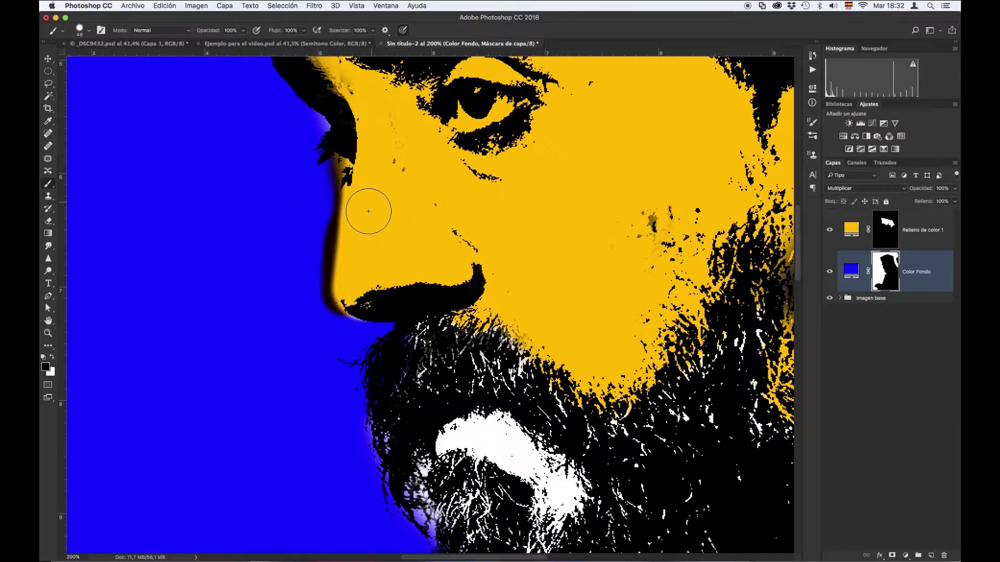
Reduce the brush size and paint black on the Color Fondo mask along the inner edge of the nose to remove the blue there.
{"action": "left_click_drag", "start_coordinate": [421, 206], "coordinate": [388, 209]}
{"action": "mouse_move", "coordinate": [341, 156]}
{"action": "left_mouse_down"}
{"action": "mouse_move", "coordinate": [350, 190]}
{"action": "mouse_move", "coordinate": [343, 282]}
{"action": "mouse_move", "coordinate": [339, 259]}
{"action": "mouse_move", "coordinate": [350, 303]}
{"action": "mouse_move", "coordinate": [341, 224]}
{"action": "mouse_move", "coordinate": [348, 284]}
{"action": "mouse_move", "coordinate": [347, 272]}
{"action": "left_mouse_up"}
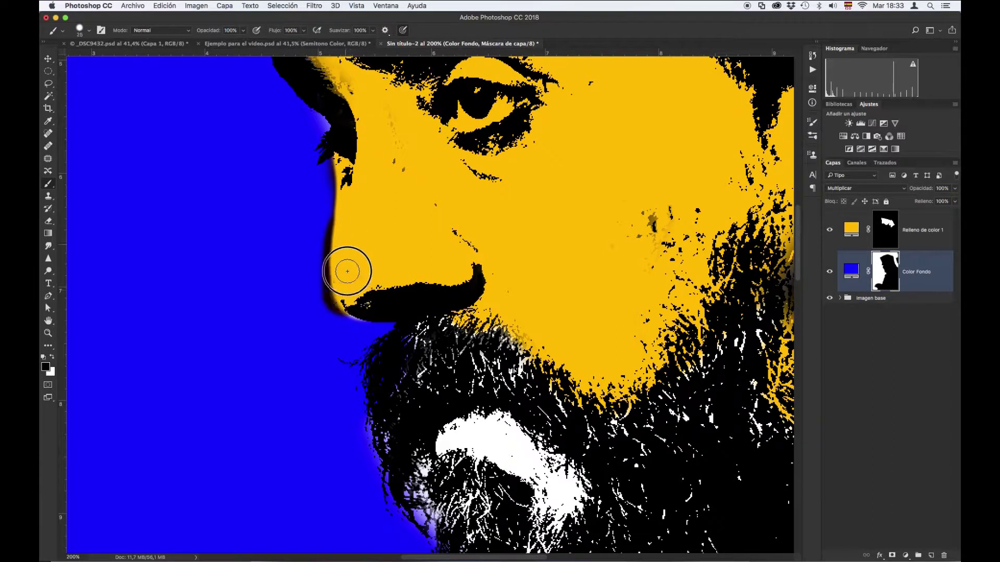
Retouch the yellow fill layer's mask along the nose, painting black over the spill outside the profile and white along its inner rim.
{"action": "left_click", "coordinate": [851, 229]}
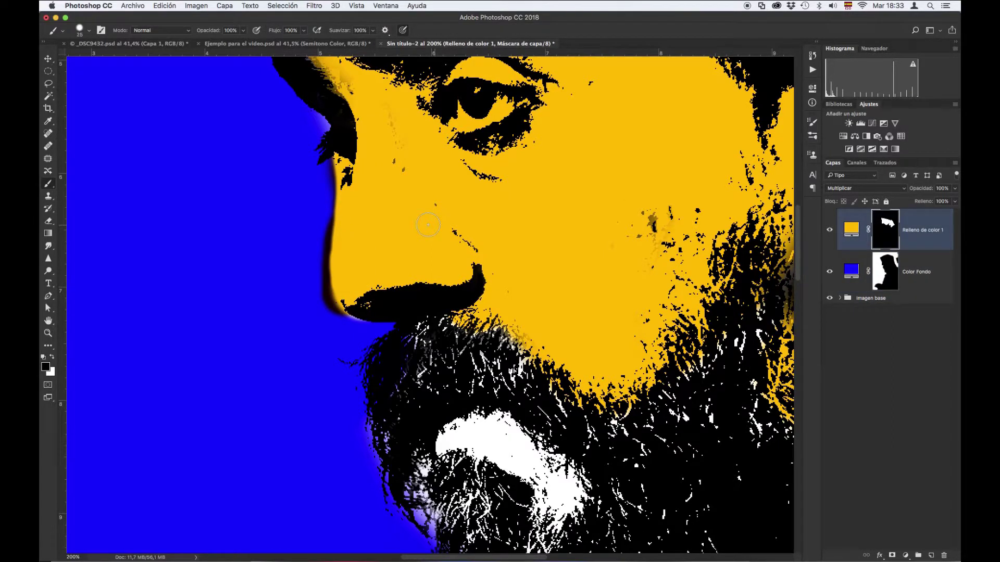
{"action": "left_click_drag", "start_coordinate": [329, 190], "coordinate": [323, 201]}
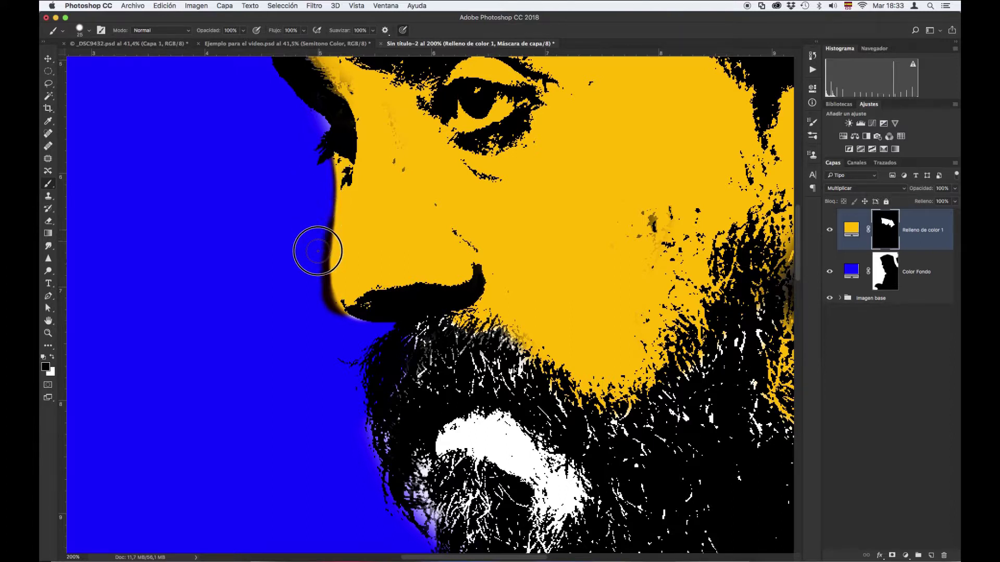
{"action": "left_click_drag", "start_coordinate": [316, 274], "coordinate": [333, 324]}
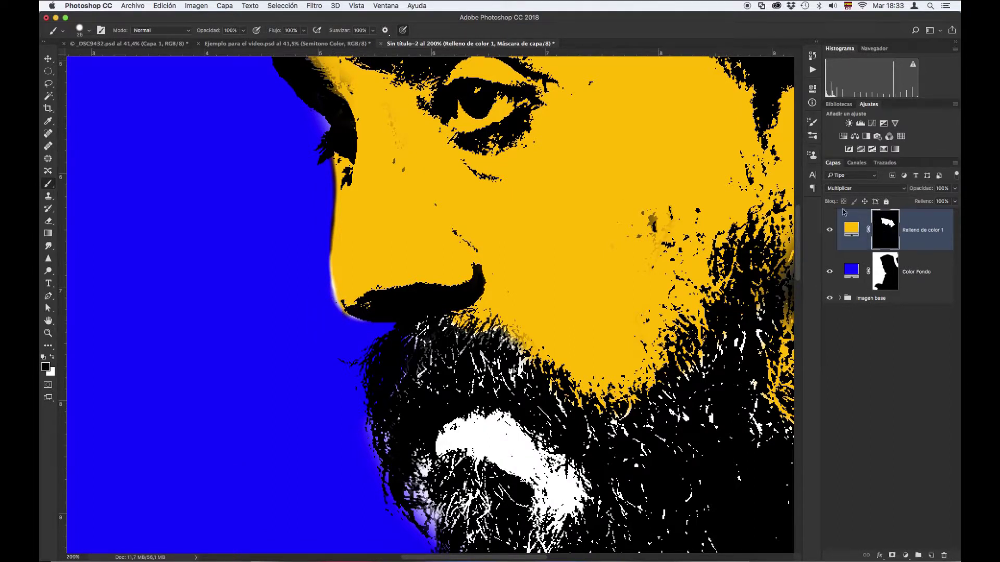
{"action": "key", "text": "x"}
{"action": "mouse_move", "coordinate": [344, 266]}
{"action": "left_mouse_down"}
{"action": "mouse_move", "coordinate": [358, 306]}
{"action": "mouse_move", "coordinate": [342, 263]}
{"action": "mouse_move", "coordinate": [354, 308]}
{"action": "mouse_move", "coordinate": [341, 274]}
{"action": "left_mouse_up"}
Paint the mouth area yellow through the fill layer's mask and compare the portrait with that layer hidden and shown.
{"action": "double_click", "coordinate": [48, 321]}
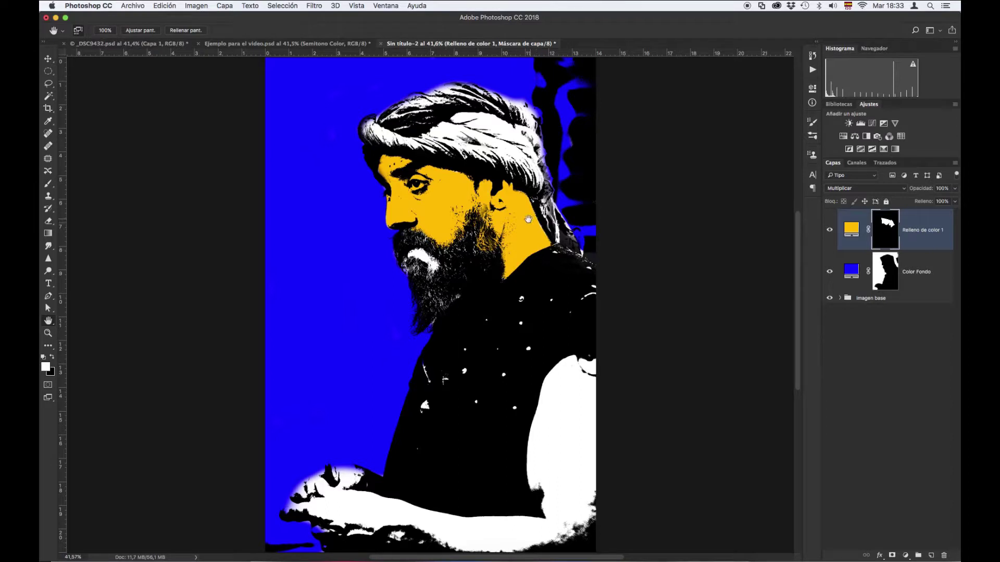
{"action": "key", "text": "b"}
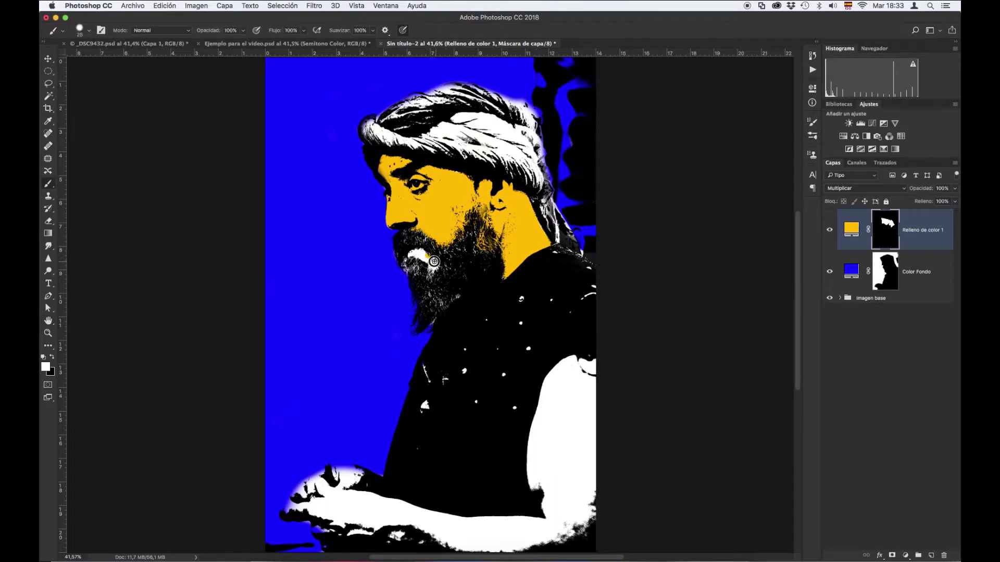
{"action": "mouse_move", "coordinate": [433, 261]}
{"action": "left_mouse_down"}
{"action": "mouse_move", "coordinate": [412, 254]}
{"action": "mouse_move", "coordinate": [430, 253]}
{"action": "mouse_move", "coordinate": [432, 273]}
{"action": "mouse_move", "coordinate": [412, 256]}
{"action": "mouse_move", "coordinate": [439, 247]}
{"action": "mouse_move", "coordinate": [411, 257]}
{"action": "mouse_move", "coordinate": [436, 266]}
{"action": "left_mouse_up"}
{"action": "key", "text": "super+alt+z"}
{"action": "key", "text": "super+alt+z"}
{"action": "left_click_drag", "start_coordinate": [477, 235], "coordinate": [464, 152]}
{"action": "key", "text": "super+alt+z"}
{"action": "left_click", "coordinate": [829, 230]}
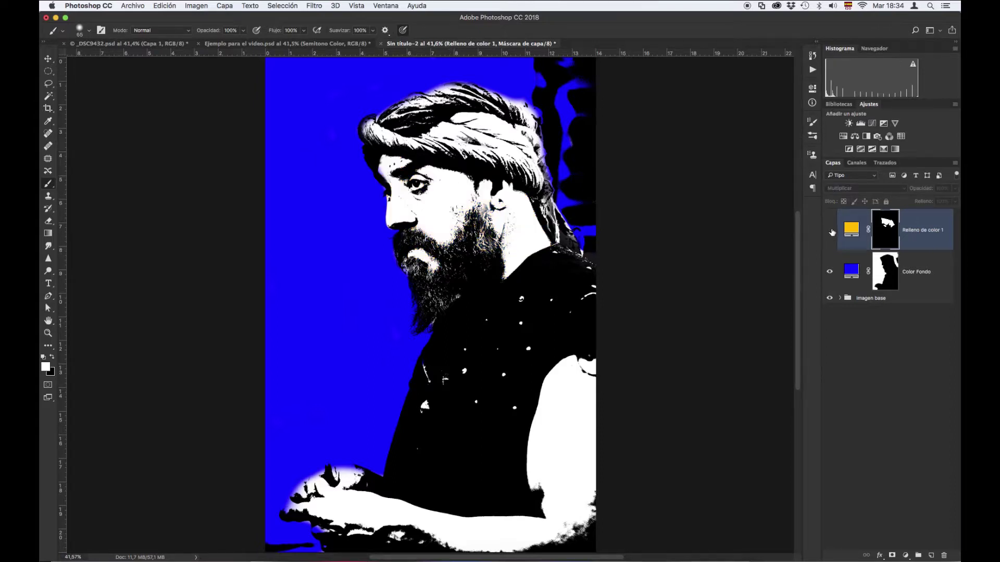
{"action": "left_click", "coordinate": [830, 230]}
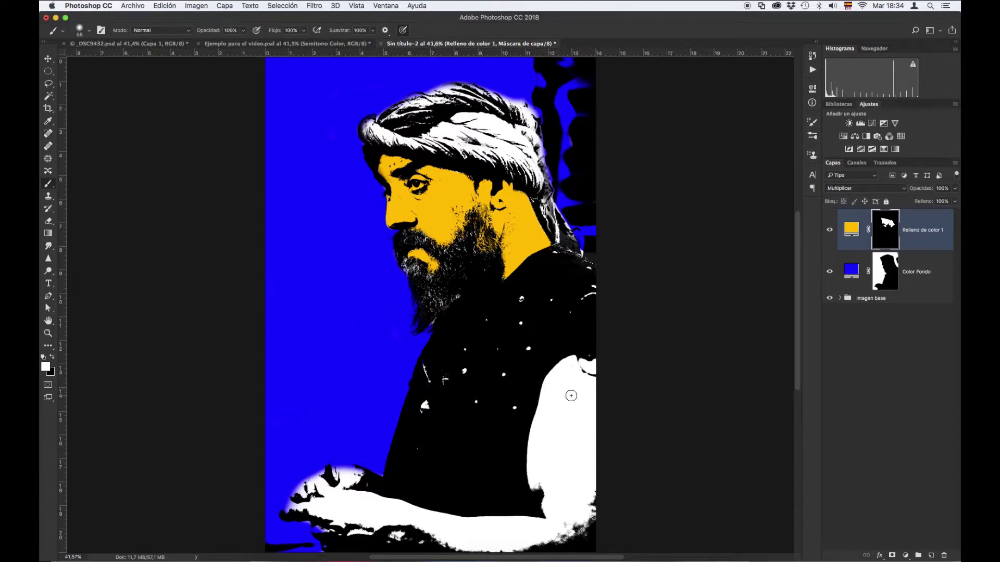
Paint the man's arm, forearm and hands yellow through the mask with a larger brush and rename the fill layer Color Piel.
{"action": "mouse_move", "coordinate": [571, 399]}
{"action": "left_mouse_down"}
{"action": "mouse_move", "coordinate": [595, 385]}
{"action": "mouse_move", "coordinate": [567, 368]}
{"action": "mouse_move", "coordinate": [550, 393]}
{"action": "mouse_move", "coordinate": [544, 447]}
{"action": "mouse_move", "coordinate": [544, 427]}
{"action": "mouse_move", "coordinate": [546, 504]}
{"action": "mouse_move", "coordinate": [569, 471]}
{"action": "mouse_move", "coordinate": [576, 382]}
{"action": "mouse_move", "coordinate": [584, 395]}
{"action": "mouse_move", "coordinate": [573, 513]}
{"action": "mouse_move", "coordinate": [587, 461]}
{"action": "mouse_move", "coordinate": [577, 519]}
{"action": "mouse_move", "coordinate": [363, 519]}
{"action": "mouse_move", "coordinate": [346, 502]}
{"action": "mouse_move", "coordinate": [359, 489]}
{"action": "mouse_move", "coordinate": [333, 487]}
{"action": "mouse_move", "coordinate": [351, 478]}
{"action": "mouse_move", "coordinate": [309, 498]}
{"action": "mouse_move", "coordinate": [302, 514]}
{"action": "mouse_move", "coordinate": [343, 528]}
{"action": "mouse_move", "coordinate": [405, 506]}
{"action": "mouse_move", "coordinate": [445, 518]}
{"action": "mouse_move", "coordinate": [378, 501]}
{"action": "mouse_move", "coordinate": [464, 515]}
{"action": "mouse_move", "coordinate": [489, 531]}
{"action": "mouse_move", "coordinate": [469, 542]}
{"action": "mouse_move", "coordinate": [536, 539]}
{"action": "mouse_move", "coordinate": [564, 385]}
{"action": "mouse_move", "coordinate": [581, 426]}
{"action": "mouse_move", "coordinate": [543, 527]}
{"action": "mouse_move", "coordinate": [446, 538]}
{"action": "left_mouse_up"}
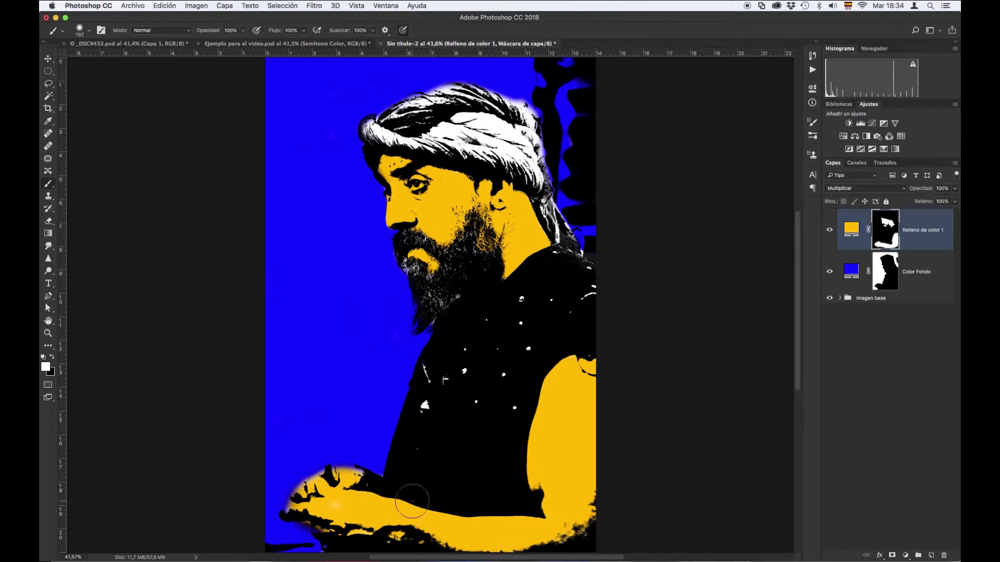
{"action": "left_click_drag", "start_coordinate": [414, 500], "coordinate": [386, 504]}
{"action": "double_click", "coordinate": [919, 234]}
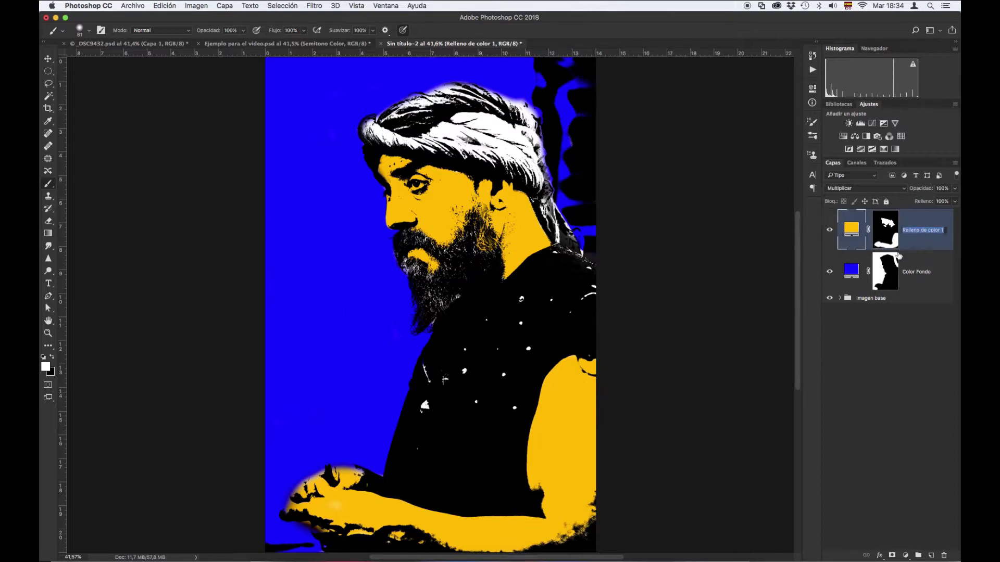
{"action": "type", "text": "Color Piel"}
{"action": "key", "text": "Return"}
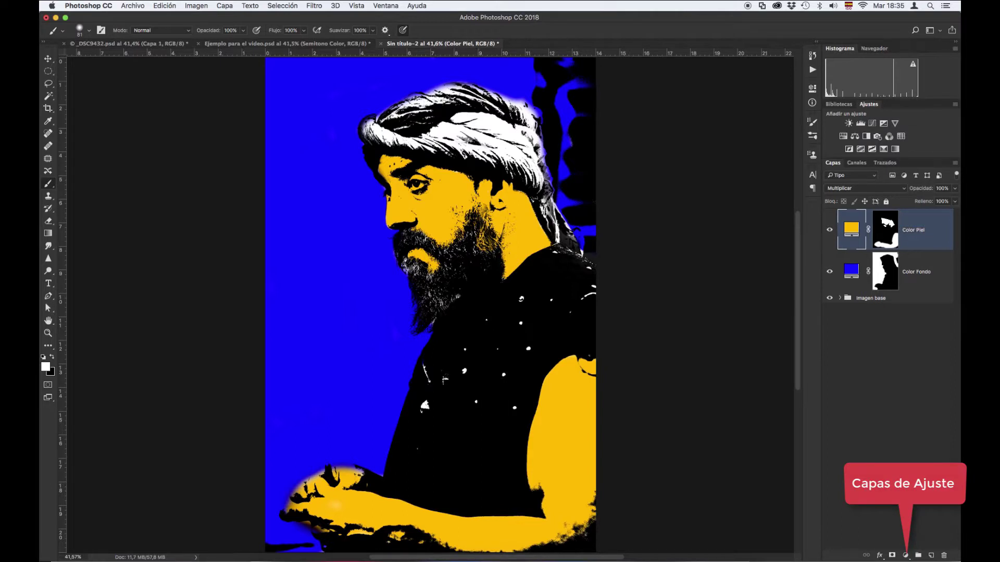
Add a solid color fill layer in pure red (ff0000) above Color Piel.
{"action": "left_click", "coordinate": [906, 556]}
{"action": "left_click", "coordinate": [932, 373]}
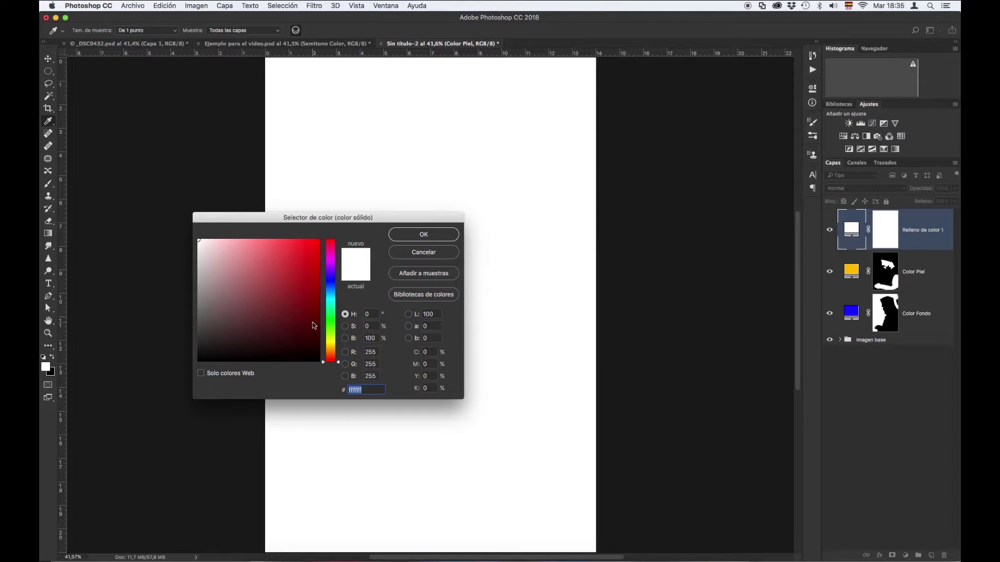
{"action": "left_click", "coordinate": [319, 240]}
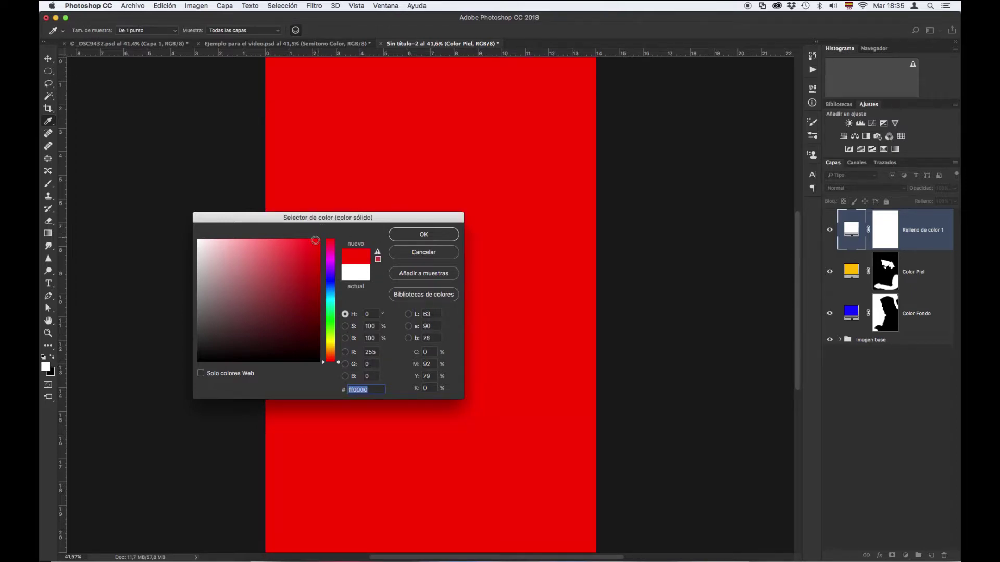
{"action": "key", "text": "Return"}
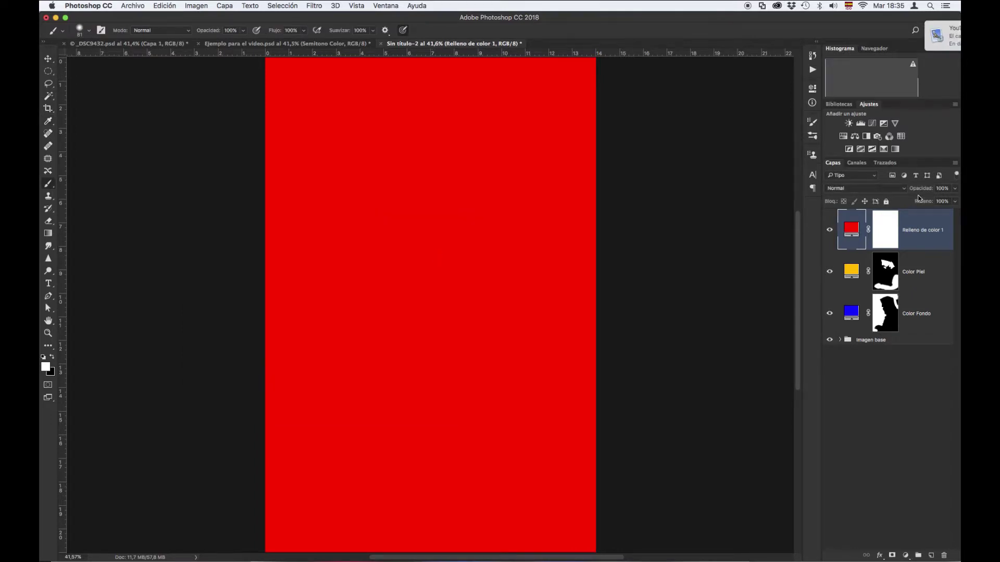
Set the red fill layer's blend mode to Multiplicar and invert its layer mask to black.
{"action": "left_click", "coordinate": [890, 190]}
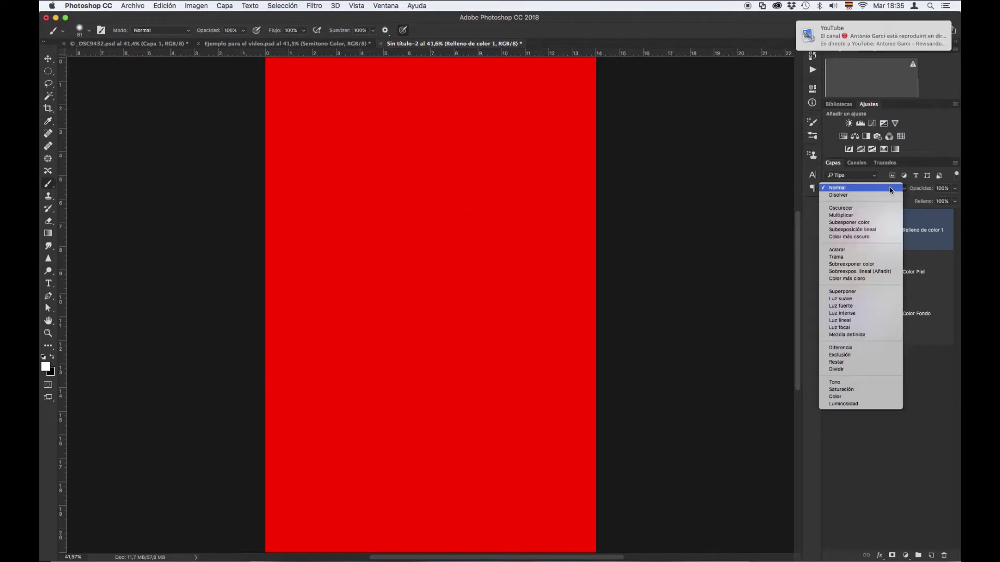
{"action": "left_click", "coordinate": [878, 214]}
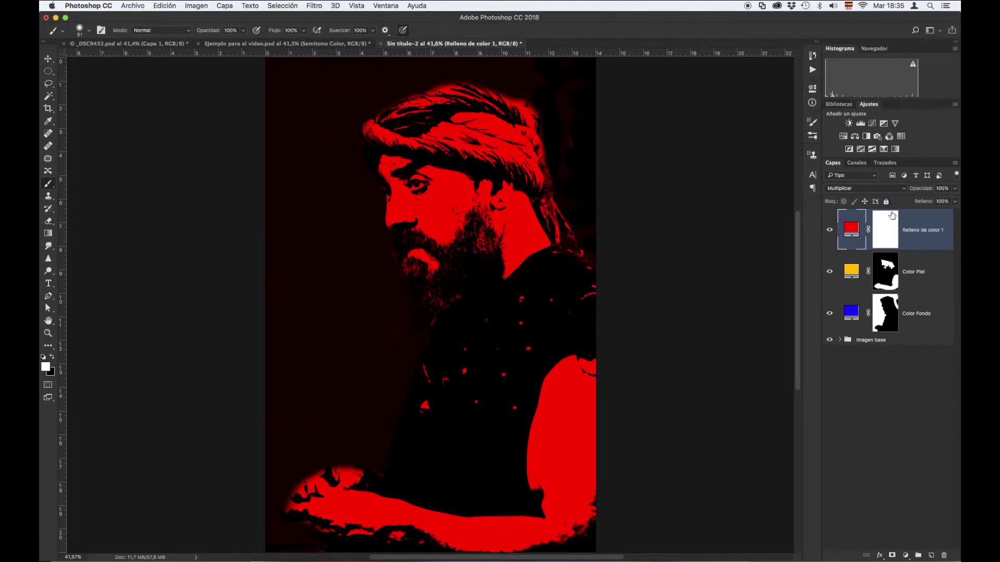
{"action": "left_click", "coordinate": [892, 231]}
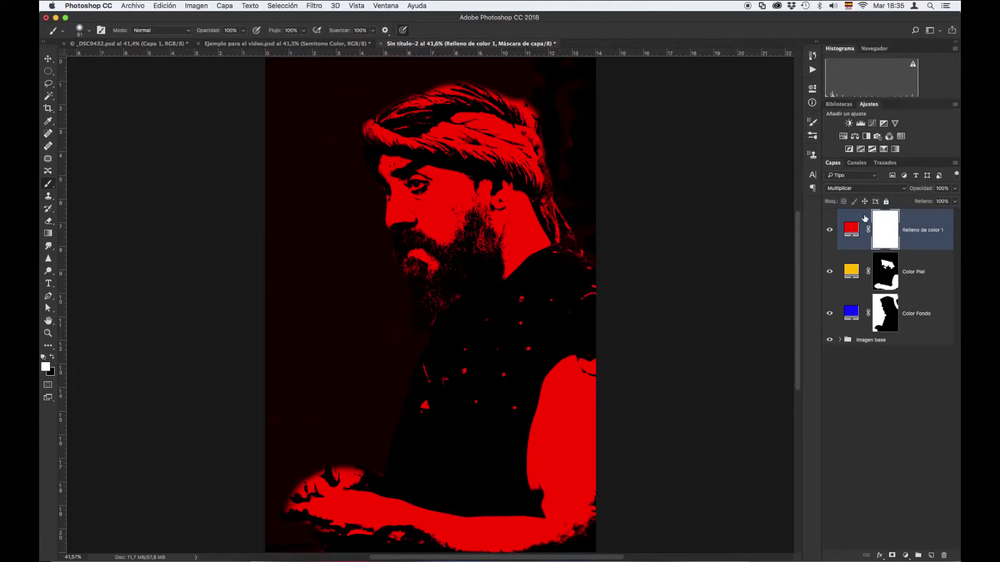
{"action": "key", "text": "super+i"}
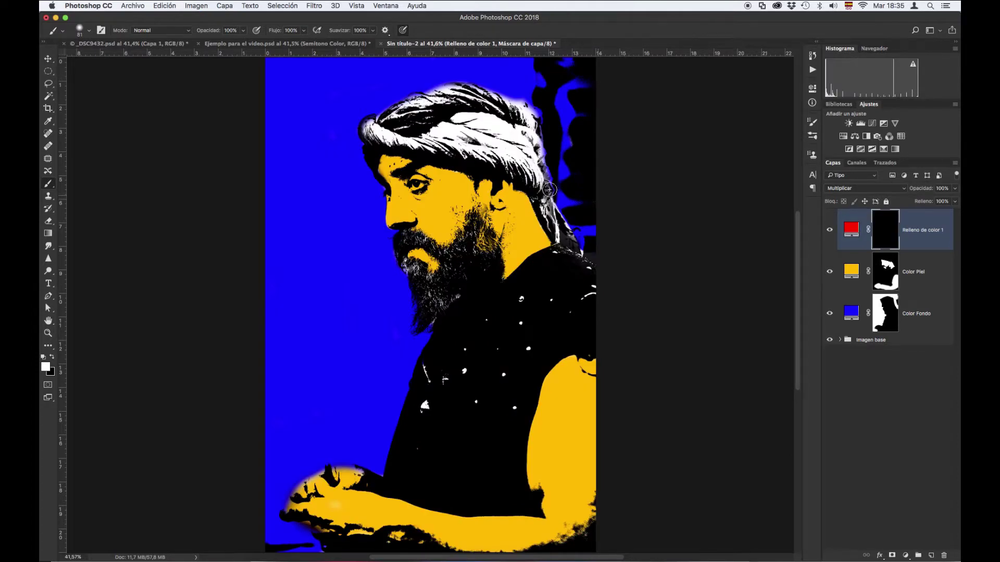
Color the whole turban and its hanging cloth behind the neck red by brushing white on the red fill layer's mask.
{"action": "left_click", "coordinate": [468, 118]}
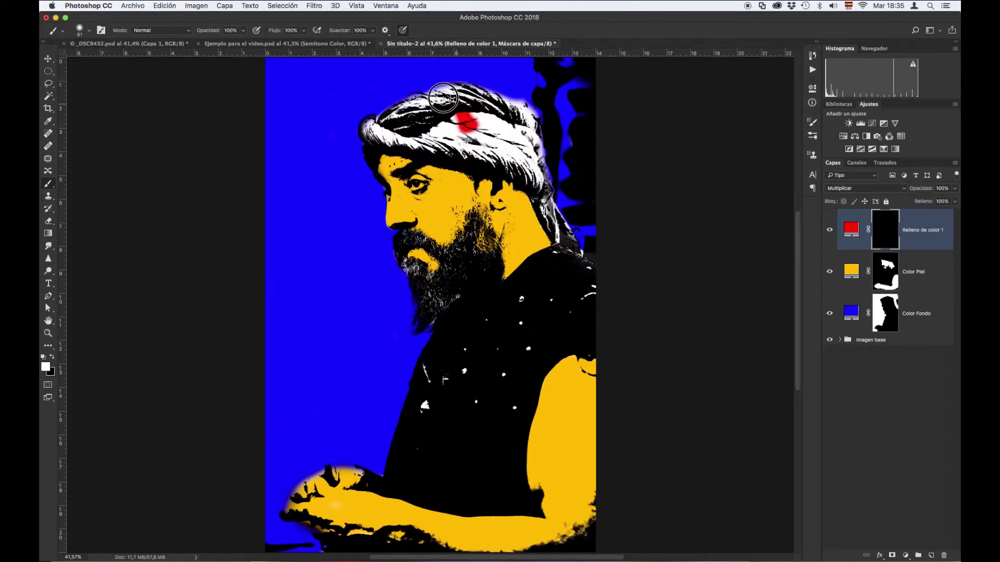
{"action": "mouse_move", "coordinate": [444, 95]}
{"action": "left_mouse_down"}
{"action": "mouse_move", "coordinate": [525, 110]}
{"action": "mouse_move", "coordinate": [542, 193]}
{"action": "mouse_move", "coordinate": [565, 237]}
{"action": "mouse_move", "coordinate": [526, 143]}
{"action": "mouse_move", "coordinate": [488, 103]}
{"action": "mouse_move", "coordinate": [454, 92]}
{"action": "mouse_move", "coordinate": [525, 109]}
{"action": "left_mouse_up"}
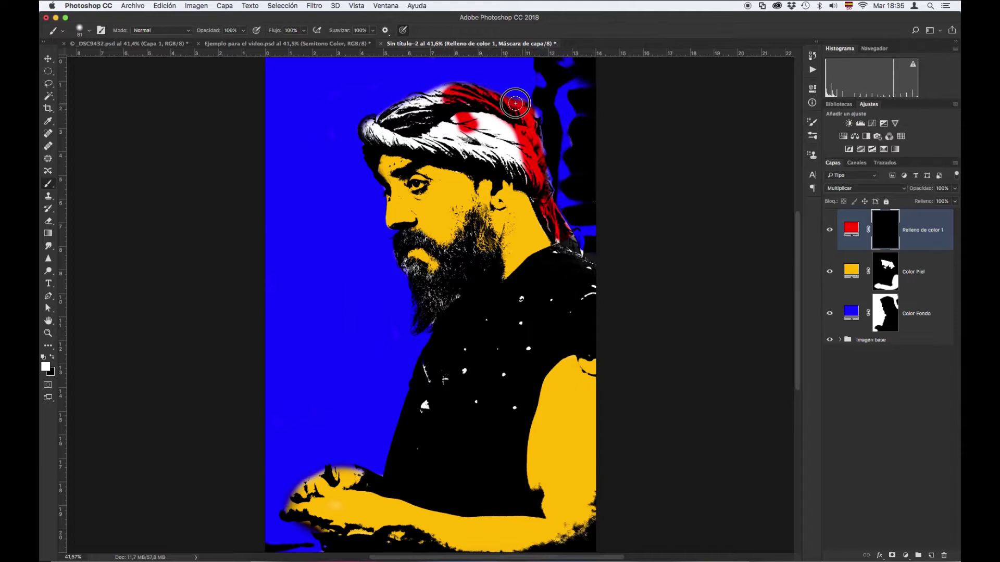
{"action": "mouse_move", "coordinate": [515, 104]}
{"action": "left_mouse_down"}
{"action": "mouse_move", "coordinate": [448, 89]}
{"action": "mouse_move", "coordinate": [364, 124]}
{"action": "mouse_move", "coordinate": [378, 138]}
{"action": "mouse_move", "coordinate": [419, 142]}
{"action": "mouse_move", "coordinate": [367, 137]}
{"action": "mouse_move", "coordinate": [514, 163]}
{"action": "mouse_move", "coordinate": [511, 138]}
{"action": "mouse_move", "coordinate": [522, 148]}
{"action": "mouse_move", "coordinate": [510, 148]}
{"action": "mouse_move", "coordinate": [508, 169]}
{"action": "mouse_move", "coordinate": [561, 241]}
{"action": "left_mouse_up"}
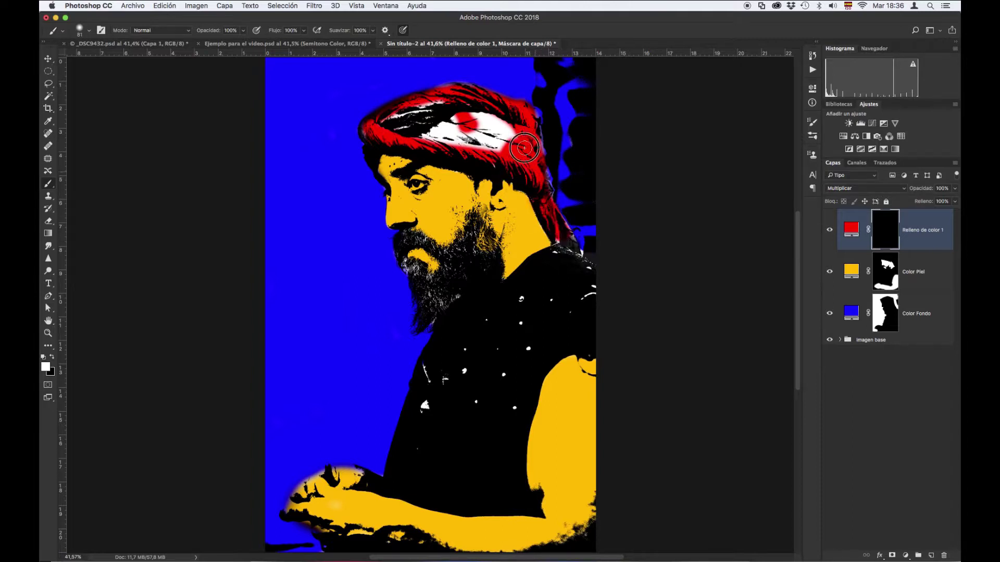
{"action": "mouse_move", "coordinate": [504, 137]}
{"action": "left_mouse_down"}
{"action": "mouse_move", "coordinate": [466, 111]}
{"action": "mouse_move", "coordinate": [430, 105]}
{"action": "mouse_move", "coordinate": [378, 131]}
{"action": "mouse_move", "coordinate": [477, 141]}
{"action": "mouse_move", "coordinate": [495, 135]}
{"action": "mouse_move", "coordinate": [491, 116]}
{"action": "mouse_move", "coordinate": [460, 112]}
{"action": "mouse_move", "coordinate": [506, 131]}
{"action": "mouse_move", "coordinate": [500, 139]}
{"action": "mouse_move", "coordinate": [443, 130]}
{"action": "mouse_move", "coordinate": [416, 114]}
{"action": "mouse_move", "coordinate": [473, 140]}
{"action": "mouse_move", "coordinate": [513, 138]}
{"action": "mouse_move", "coordinate": [488, 160]}
{"action": "mouse_move", "coordinate": [446, 123]}
{"action": "mouse_move", "coordinate": [415, 115]}
{"action": "mouse_move", "coordinate": [444, 89]}
{"action": "mouse_move", "coordinate": [469, 89]}
{"action": "mouse_move", "coordinate": [512, 132]}
{"action": "mouse_move", "coordinate": [504, 129]}
{"action": "mouse_move", "coordinate": [539, 214]}
{"action": "mouse_move", "coordinate": [562, 223]}
{"action": "mouse_move", "coordinate": [565, 236]}
{"action": "mouse_move", "coordinate": [543, 236]}
{"action": "left_mouse_up"}
{"action": "key", "text": "x"}
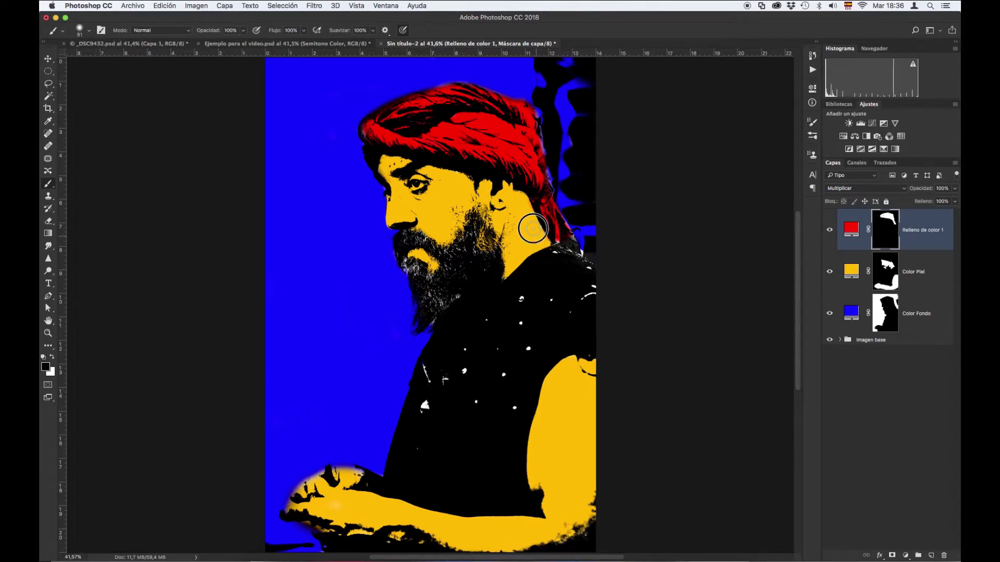
{"action": "key", "text": "x"}
{"action": "key", "text": "bracketright"}
{"action": "key", "text": "bracketright"}
{"action": "key", "text": "bracketright"}
{"action": "key", "text": "bracketright"}
Rename the red fill layer Color turbante.
{"action": "double_click", "coordinate": [928, 232]}
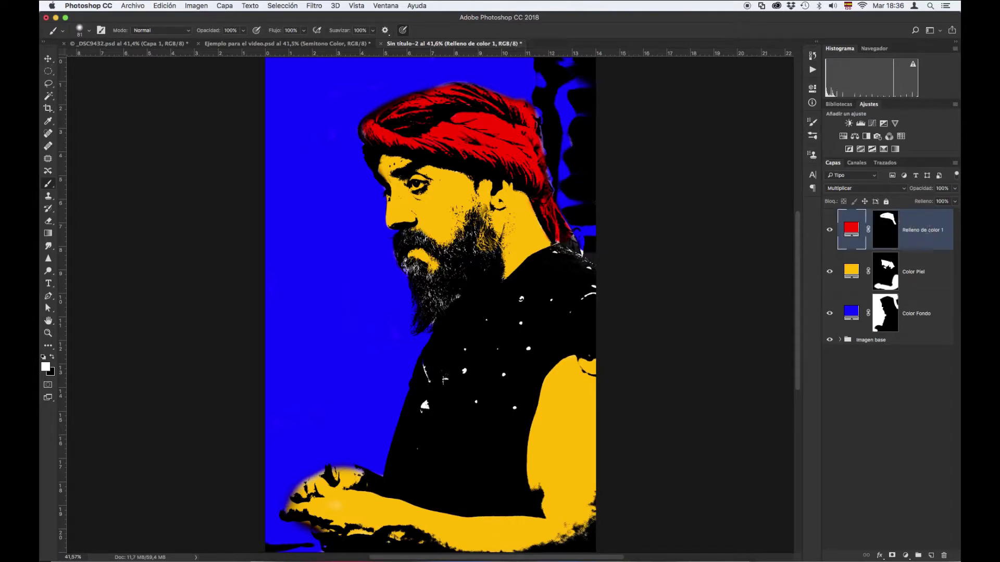
{"action": "type", "text": "Color turbante"}
{"action": "key", "text": "Return"}
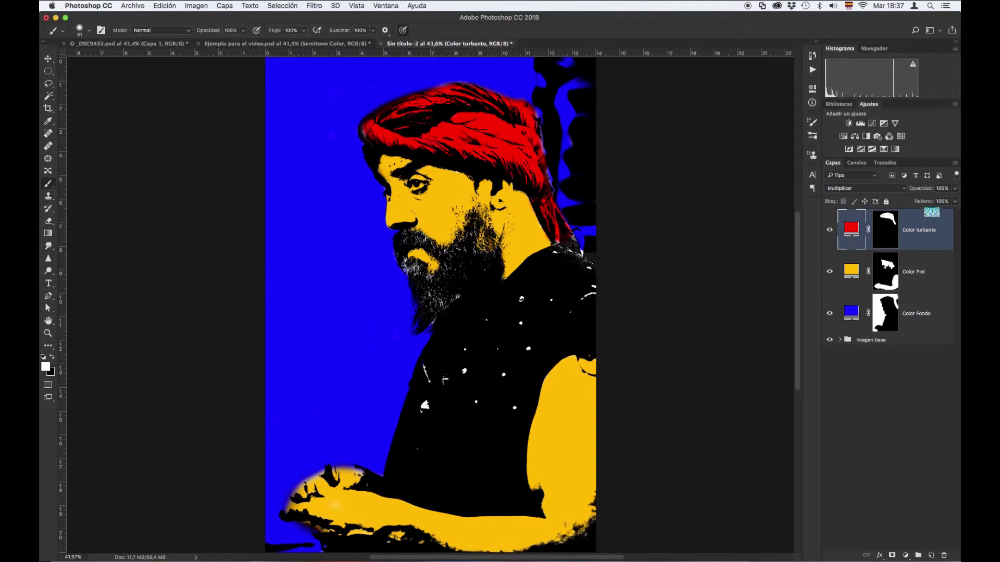
Add a solid color fill layer in purple (cc00ff) above Color turbante.
{"action": "left_click", "coordinate": [905, 556]}
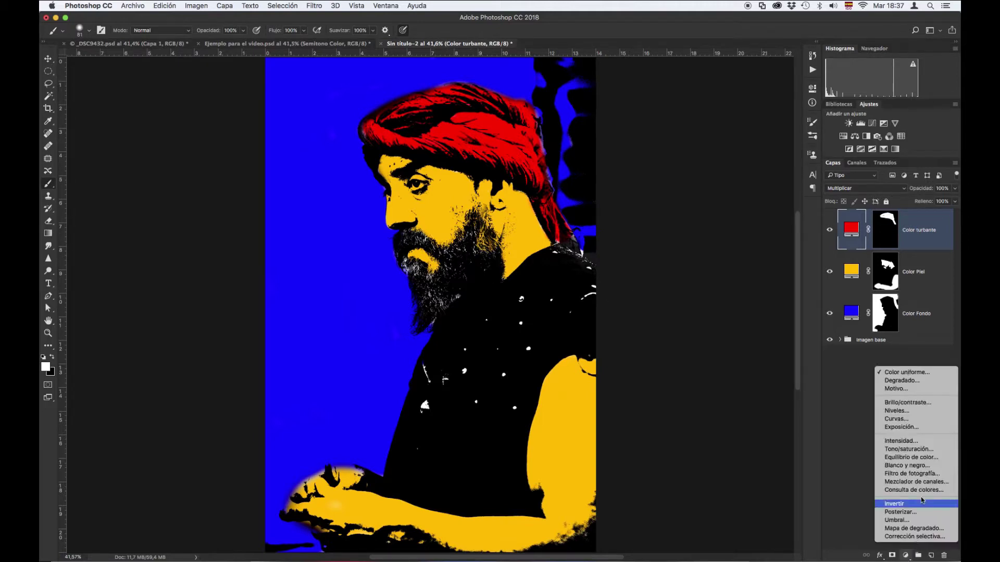
{"action": "left_click", "coordinate": [938, 374]}
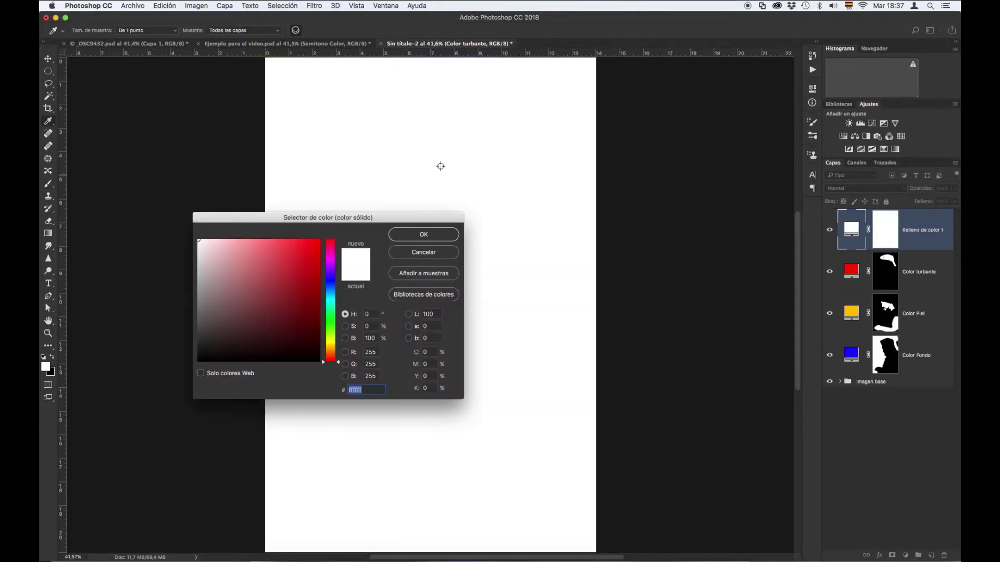
{"action": "left_click", "coordinate": [331, 306]}
{"action": "left_click_drag", "start_coordinate": [331, 307], "coordinate": [319, 240]}
{"action": "left_click", "coordinate": [305, 257]}
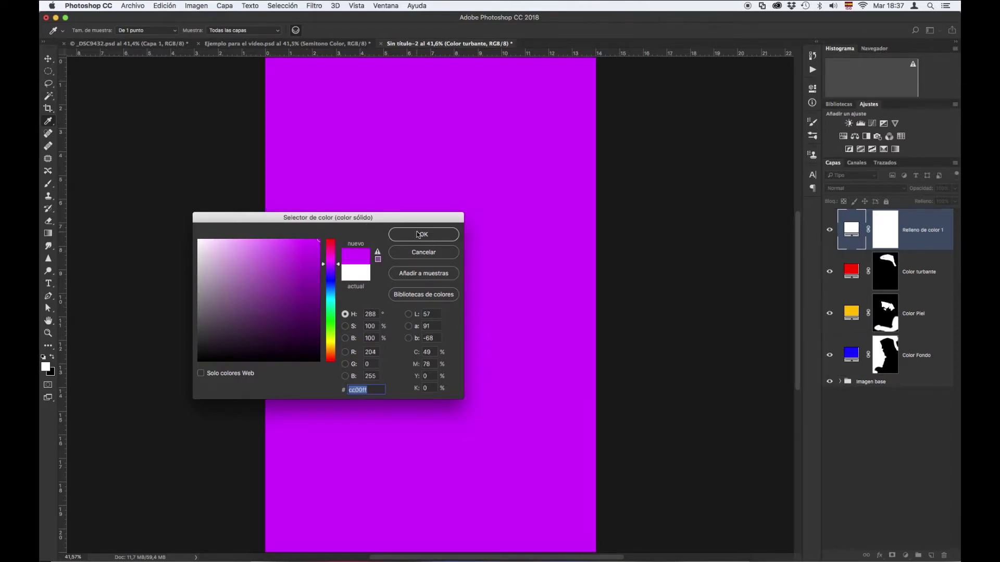
{"action": "left_click", "coordinate": [420, 234]}
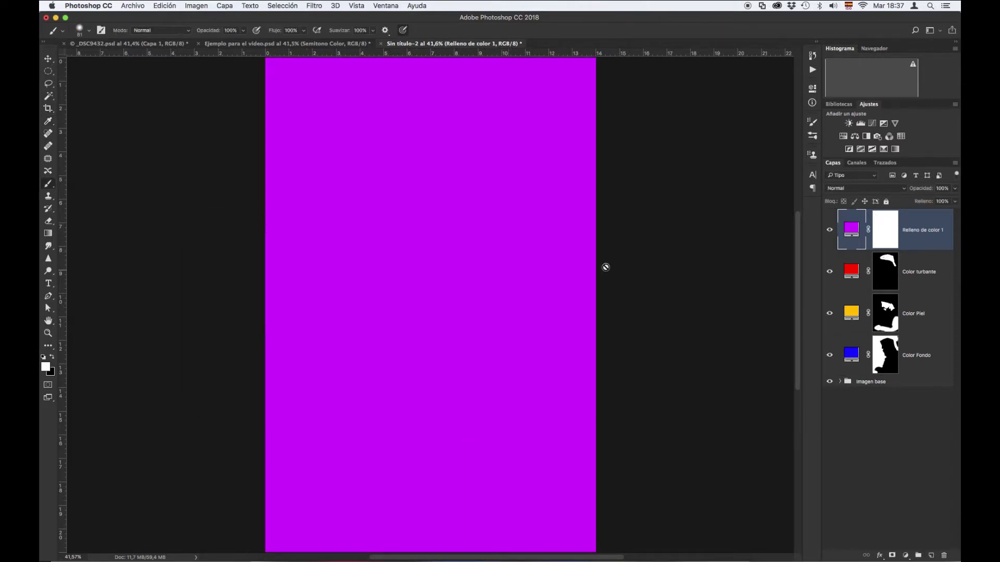
Set the purple fill layer's blend mode to Multiplicar and invert its layer mask to black.
{"action": "left_click", "coordinate": [885, 191]}
{"action": "left_click", "coordinate": [865, 223]}
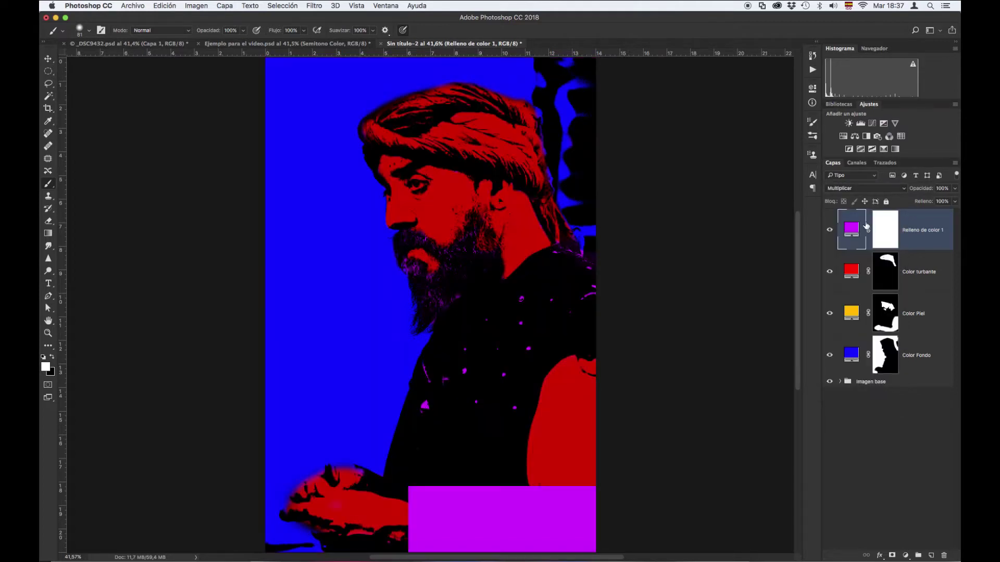
{"action": "left_click", "coordinate": [889, 235]}
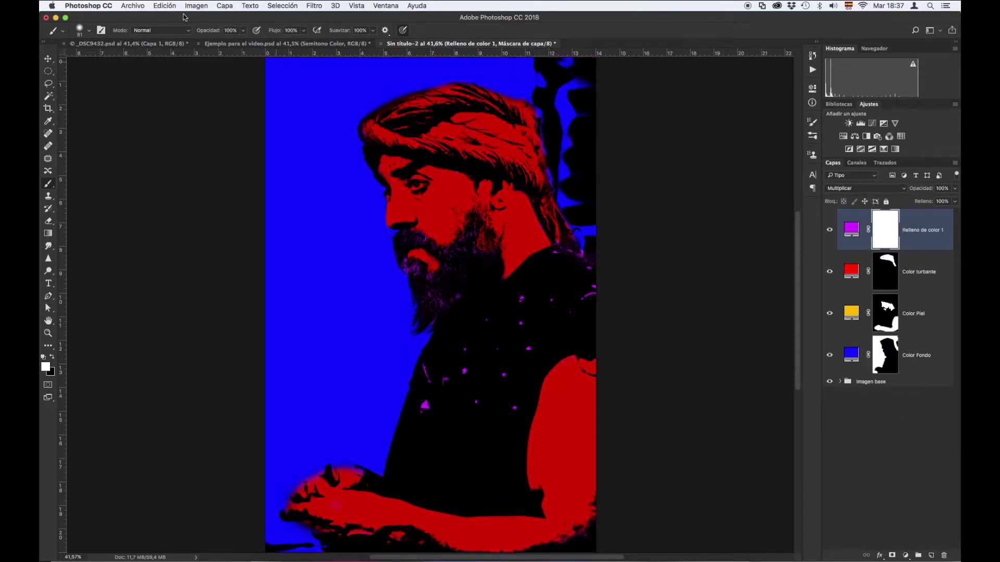
{"action": "left_click", "coordinate": [197, 5]}
{"action": "mouse_move", "coordinate": [216, 34]}
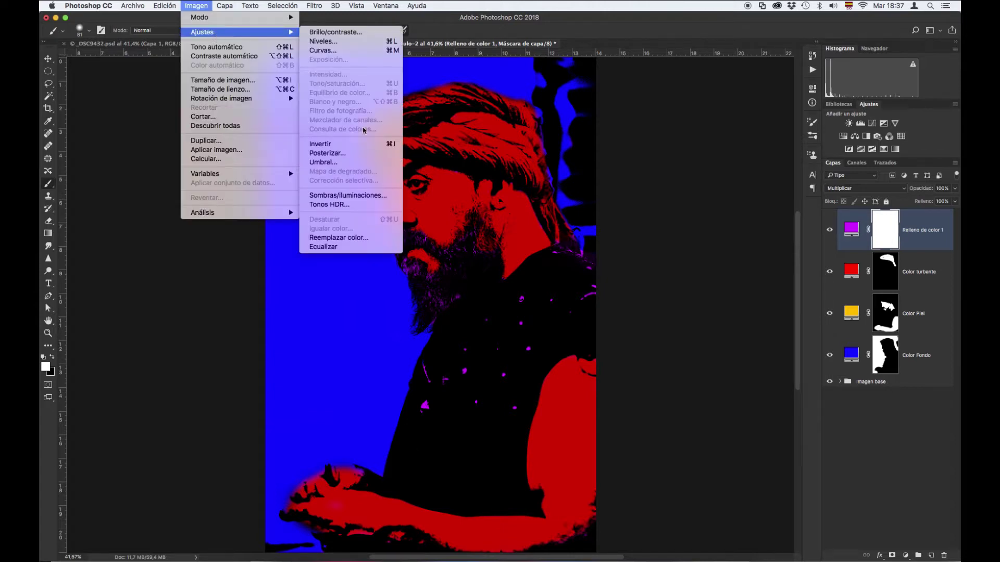
{"action": "left_click", "coordinate": [357, 142]}
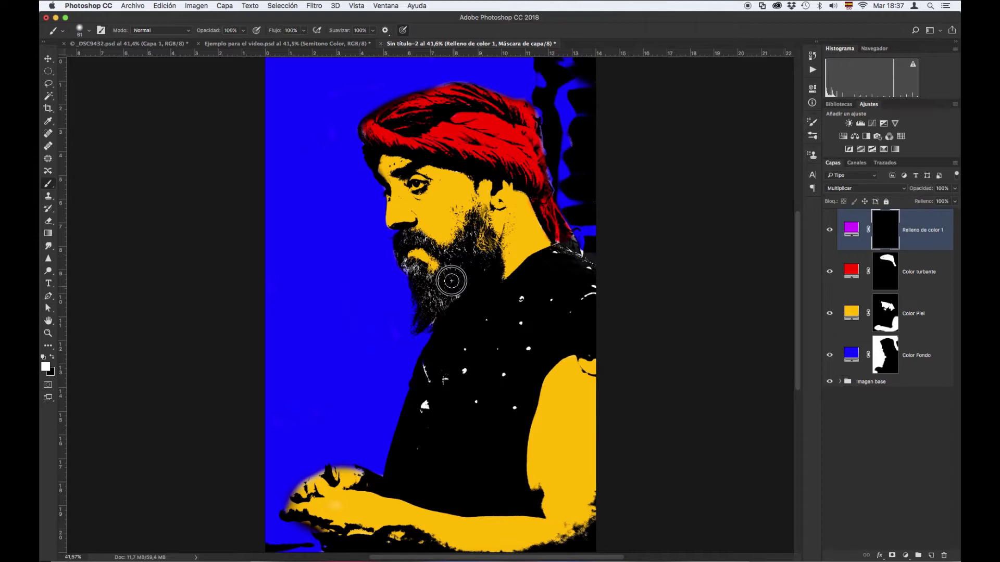
Tint the man's beard and moustache purple by brushing white on the purple fill layer's mask.
{"action": "mouse_move", "coordinate": [433, 301]}
{"action": "left_mouse_down"}
{"action": "mouse_move", "coordinate": [403, 255]}
{"action": "mouse_move", "coordinate": [414, 239]}
{"action": "mouse_move", "coordinate": [455, 255]}
{"action": "mouse_move", "coordinate": [473, 226]}
{"action": "mouse_move", "coordinate": [458, 289]}
{"action": "mouse_move", "coordinate": [432, 306]}
{"action": "mouse_move", "coordinate": [457, 293]}
{"action": "mouse_move", "coordinate": [431, 324]}
{"action": "mouse_move", "coordinate": [435, 307]}
{"action": "mouse_move", "coordinate": [415, 278]}
{"action": "mouse_move", "coordinate": [436, 285]}
{"action": "mouse_move", "coordinate": [425, 277]}
{"action": "mouse_move", "coordinate": [462, 265]}
{"action": "mouse_move", "coordinate": [412, 239]}
{"action": "left_mouse_up"}
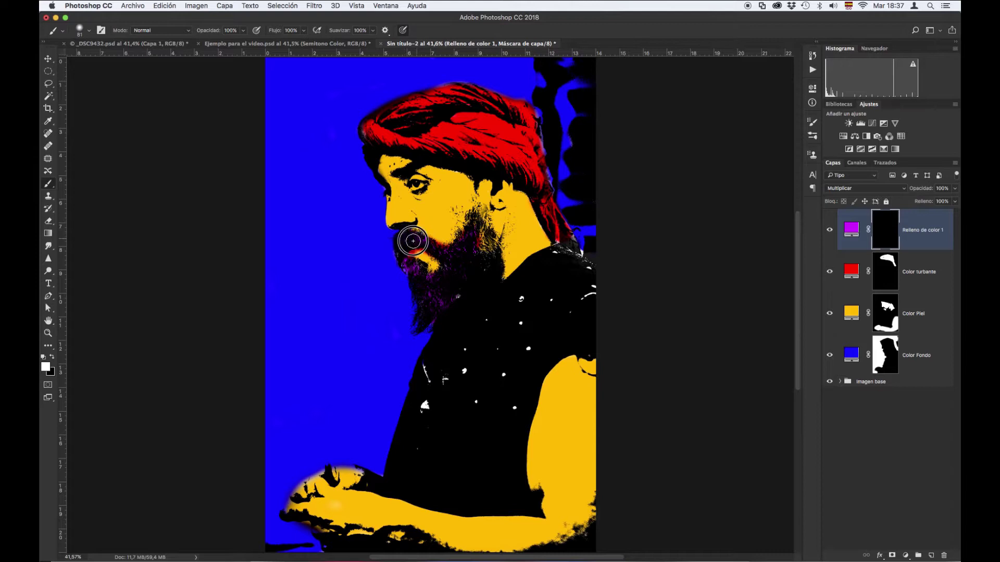
{"action": "scroll", "coordinate": [460, 252], "scroll_direction": "down", "scroll_amount": 2}
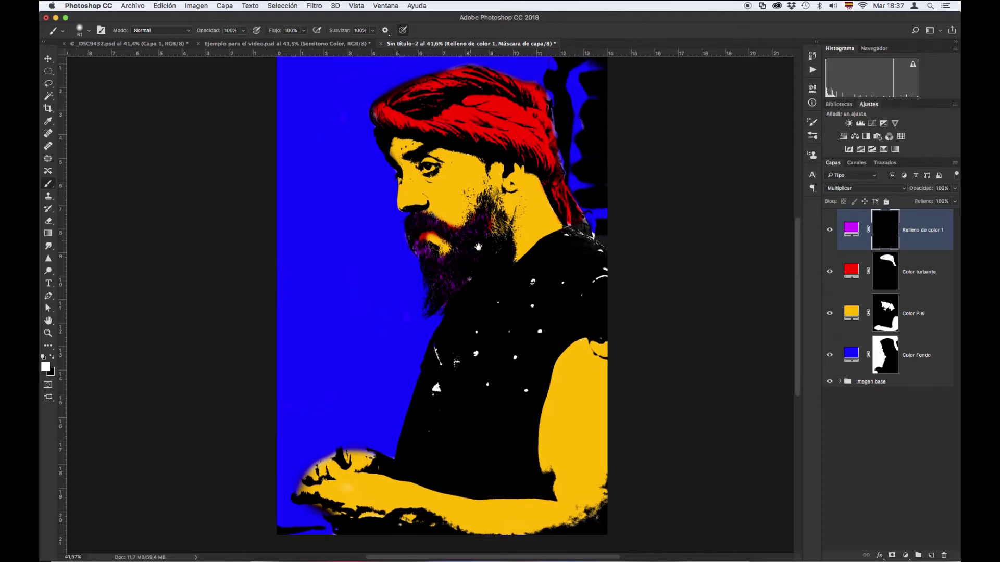
{"action": "mouse_move", "coordinate": [478, 244]}
{"action": "left_mouse_down"}
{"action": "mouse_move", "coordinate": [449, 290]}
{"action": "mouse_move", "coordinate": [446, 264]}
{"action": "left_mouse_up"}
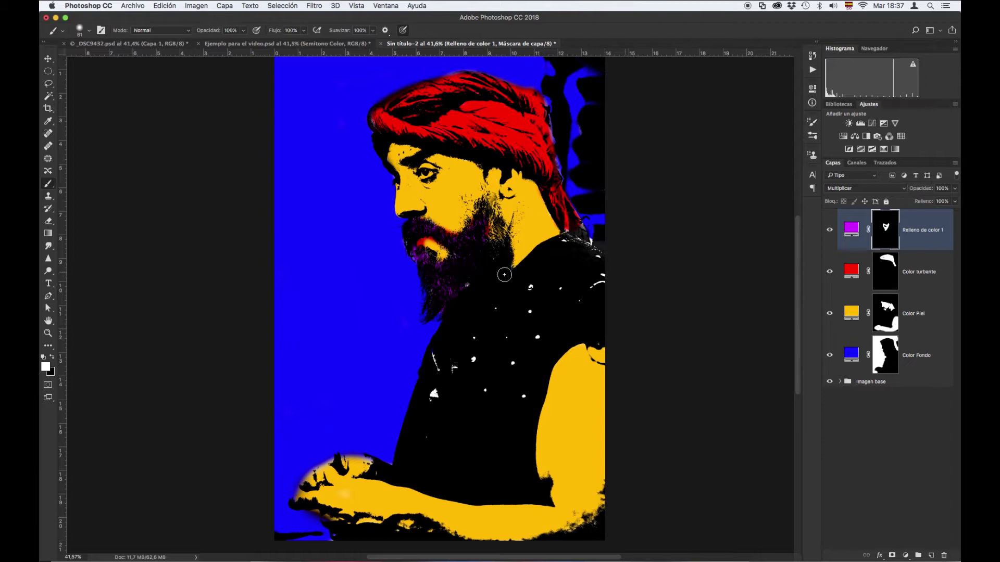
Clean the purple fill off the lips and cheek edges by brushing black with a smaller brush on its layer mask.
{"action": "key", "text": "x"}
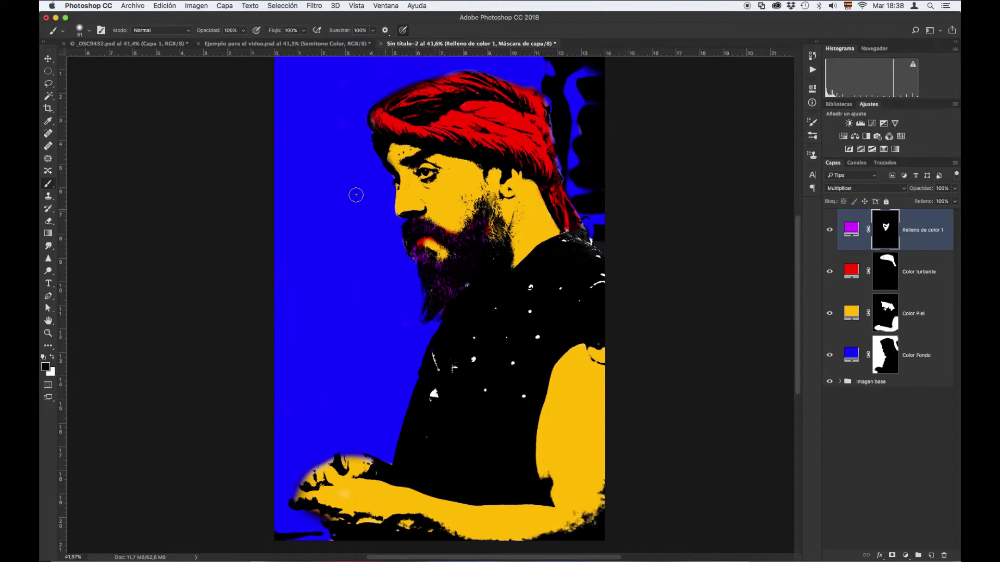
{"action": "left_click", "coordinate": [89, 31]}
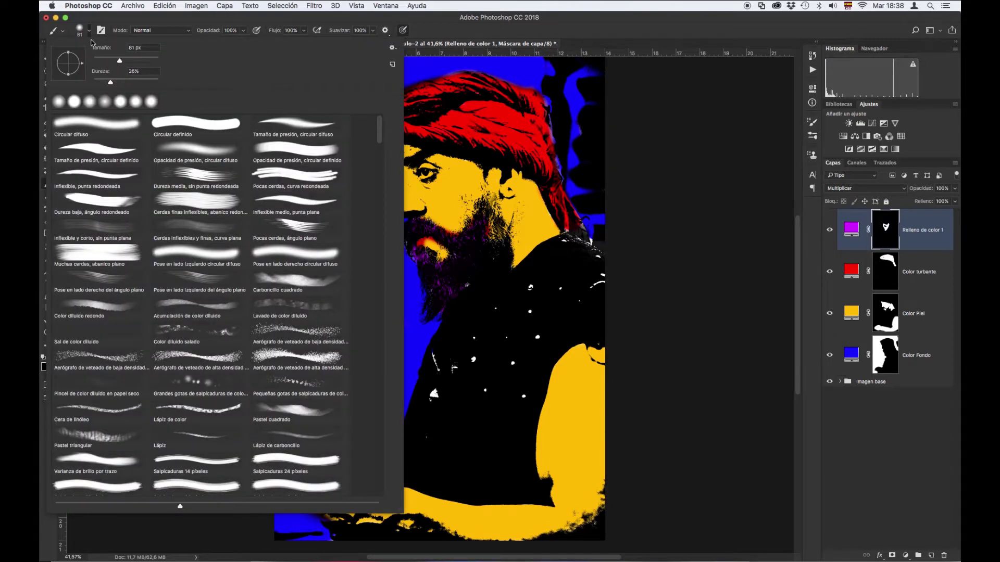
{"action": "left_click_drag", "start_coordinate": [119, 59], "coordinate": [112, 62]}
{"action": "key", "text": "Return"}
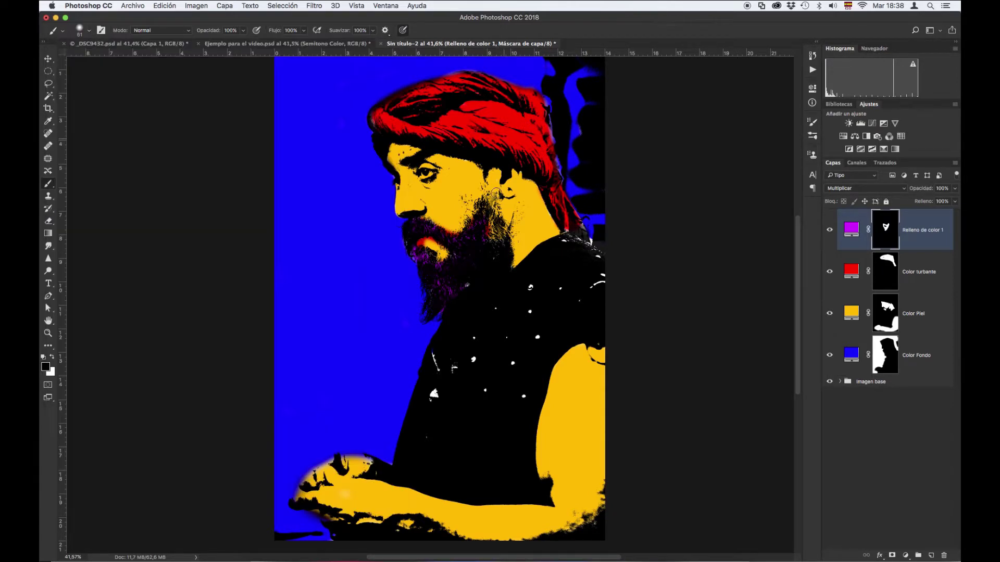
{"action": "scroll", "coordinate": [419, 250], "scroll_direction": "up", "scroll_amount": 2}
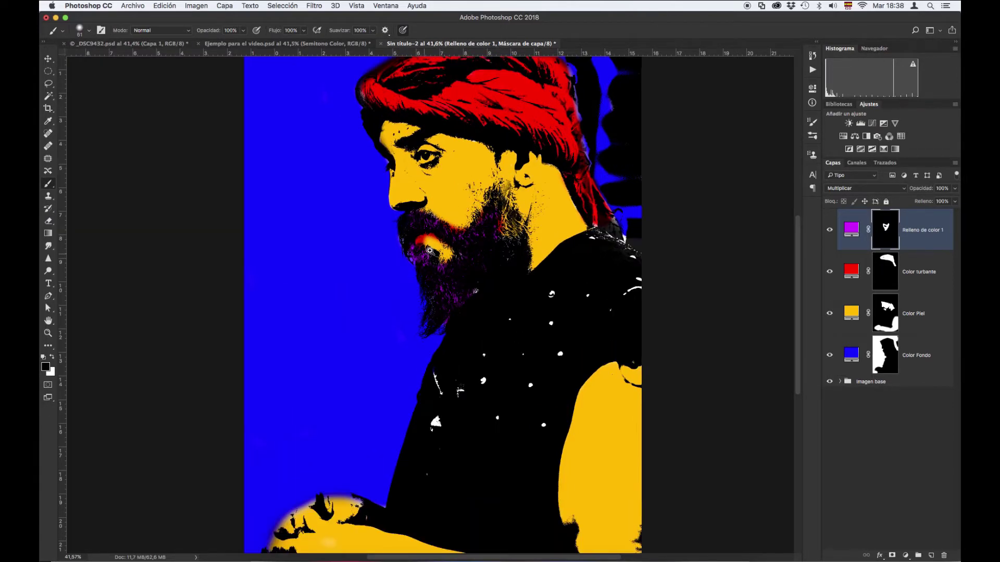
{"action": "scroll", "coordinate": [429, 250], "scroll_direction": "up", "scroll_amount": 2}
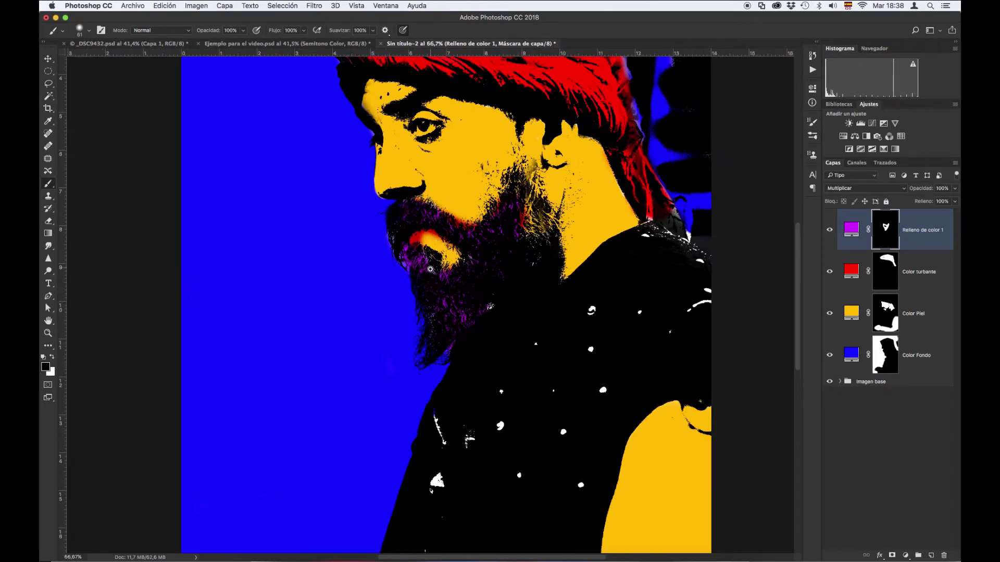
{"action": "left_click", "coordinate": [49, 333]}
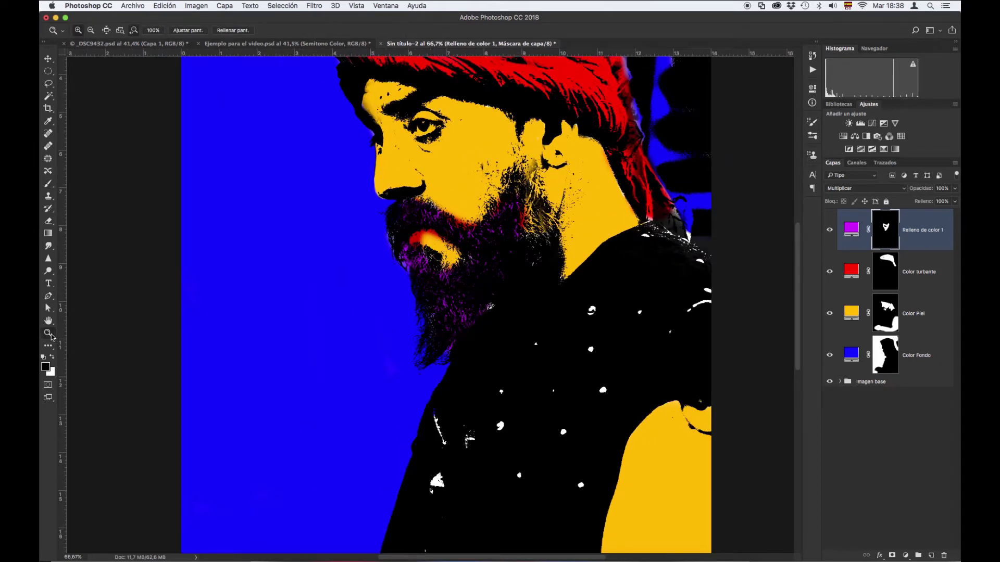
{"action": "left_click", "coordinate": [425, 250]}
{"action": "left_click", "coordinate": [425, 243]}
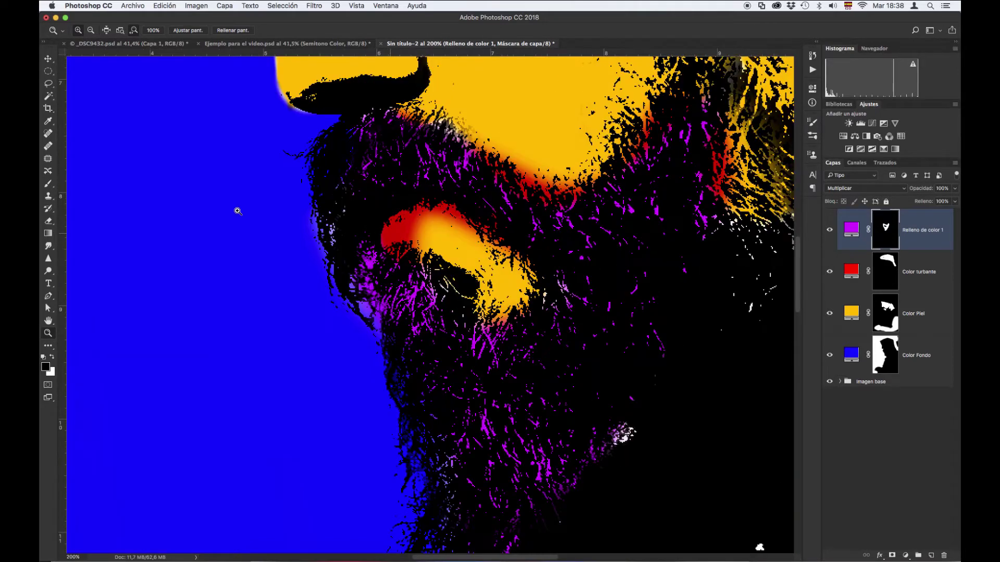
{"action": "left_click", "coordinate": [48, 183]}
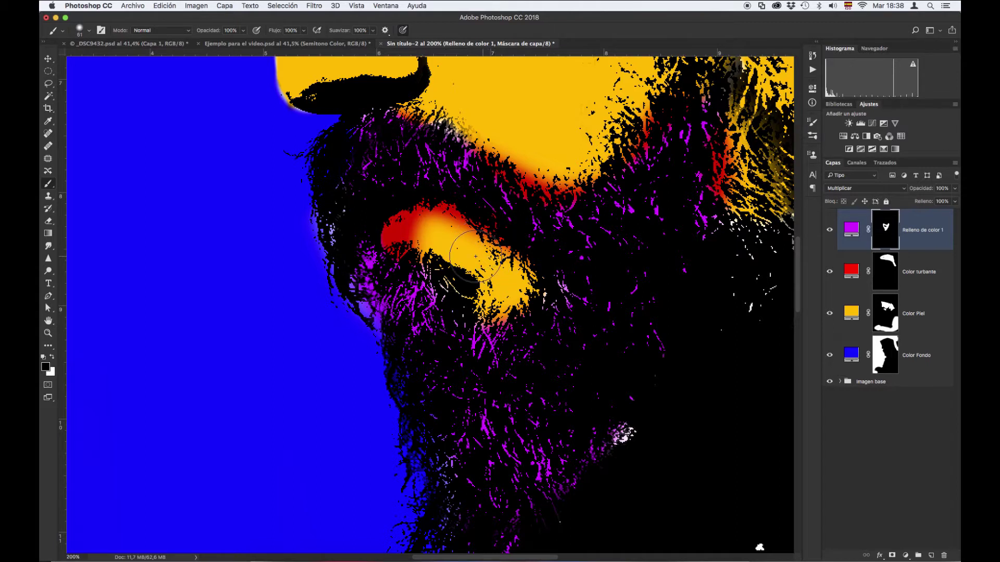
{"action": "mouse_move", "coordinate": [475, 256]}
{"action": "left_mouse_down"}
{"action": "mouse_move", "coordinate": [442, 238]}
{"action": "mouse_move", "coordinate": [463, 229]}
{"action": "mouse_move", "coordinate": [454, 219]}
{"action": "mouse_move", "coordinate": [484, 245]}
{"action": "mouse_move", "coordinate": [445, 215]}
{"action": "mouse_move", "coordinate": [409, 215]}
{"action": "mouse_move", "coordinate": [391, 244]}
{"action": "mouse_move", "coordinate": [414, 214]}
{"action": "mouse_move", "coordinate": [494, 230]}
{"action": "mouse_move", "coordinate": [451, 206]}
{"action": "mouse_move", "coordinate": [393, 245]}
{"action": "mouse_move", "coordinate": [403, 248]}
{"action": "mouse_move", "coordinate": [381, 227]}
{"action": "mouse_move", "coordinate": [413, 212]}
{"action": "mouse_move", "coordinate": [497, 241]}
{"action": "mouse_move", "coordinate": [545, 185]}
{"action": "mouse_move", "coordinate": [430, 122]}
{"action": "mouse_move", "coordinate": [558, 186]}
{"action": "mouse_move", "coordinate": [532, 190]}
{"action": "mouse_move", "coordinate": [539, 194]}
{"action": "mouse_move", "coordinate": [529, 189]}
{"action": "mouse_move", "coordinate": [606, 178]}
{"action": "mouse_move", "coordinate": [662, 116]}
{"action": "mouse_move", "coordinate": [710, 145]}
{"action": "mouse_move", "coordinate": [727, 214]}
{"action": "left_mouse_up"}
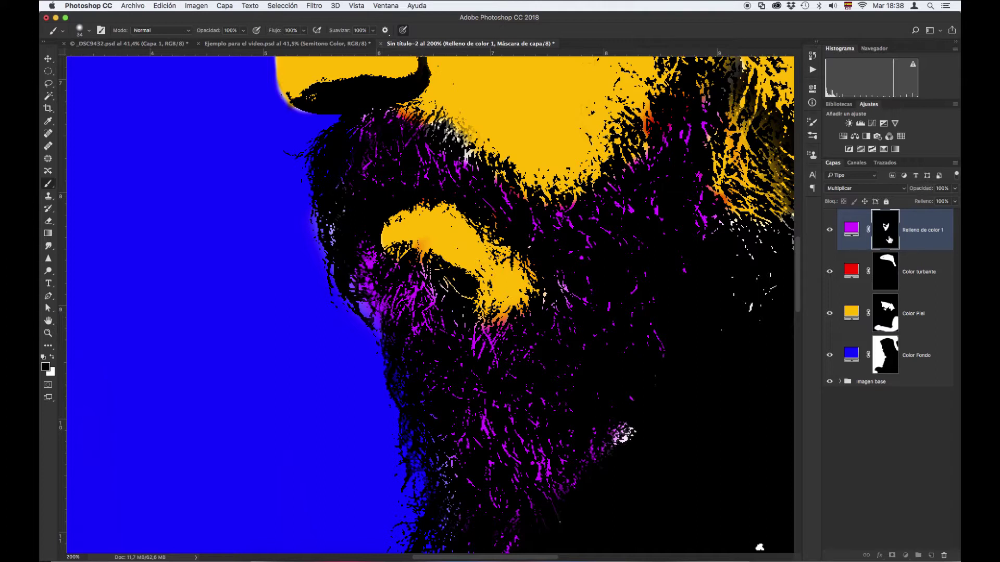
Extend the purple tint to the moustache's upper edge and the beard's uncoloured ends by brushing white on the purple fill's mask.
{"action": "key", "text": "x"}
{"action": "mouse_move", "coordinate": [482, 133]}
{"action": "left_mouse_down"}
{"action": "mouse_move", "coordinate": [458, 155]}
{"action": "mouse_move", "coordinate": [440, 128]}
{"action": "left_mouse_up"}
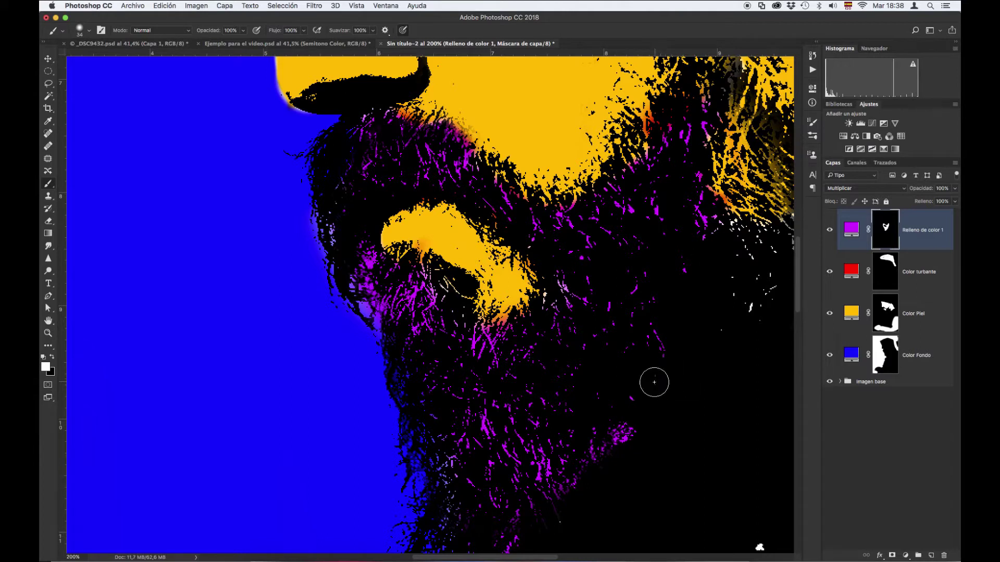
{"action": "key", "text": "space"}
{"action": "mouse_move", "coordinate": [582, 293]}
{"action": "left_mouse_down"}
{"action": "mouse_move", "coordinate": [497, 268]}
{"action": "mouse_move", "coordinate": [408, 261]}
{"action": "mouse_move", "coordinate": [417, 203]}
{"action": "mouse_move", "coordinate": [417, 212]}
{"action": "mouse_move", "coordinate": [408, 145]}
{"action": "mouse_move", "coordinate": [453, 107]}
{"action": "mouse_move", "coordinate": [473, 128]}
{"action": "left_mouse_up"}
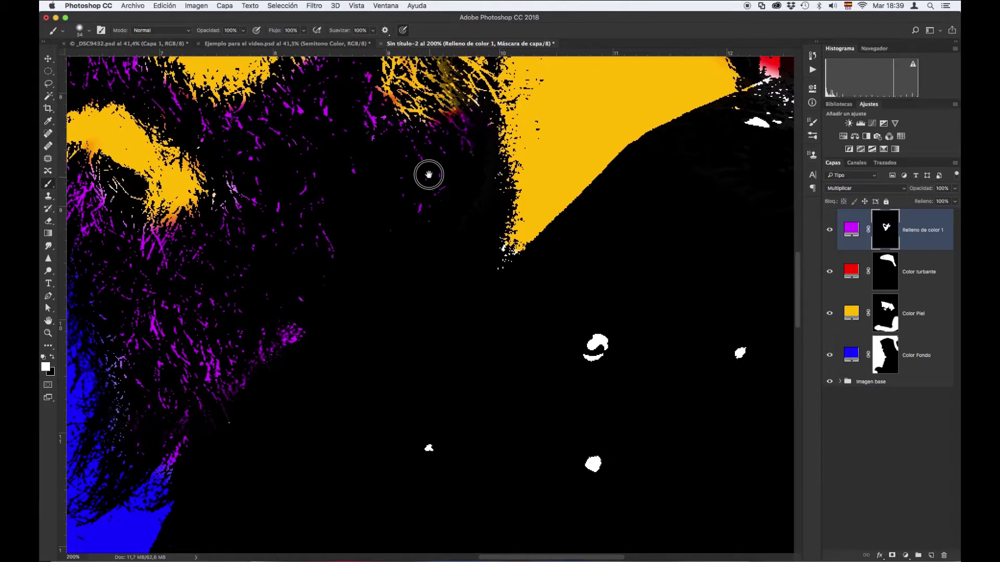
{"action": "left_click_drag", "start_coordinate": [441, 188], "coordinate": [572, 375]}
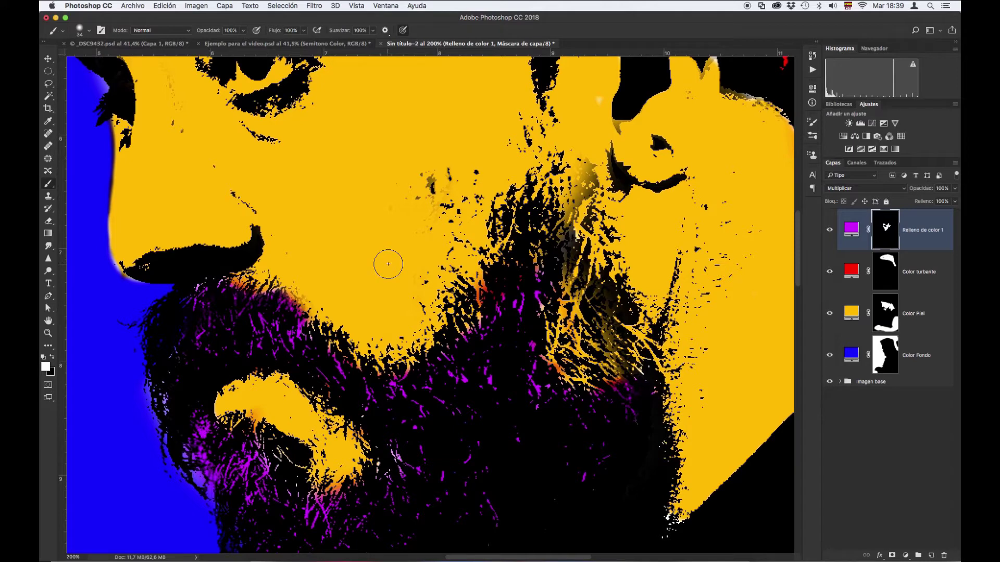
{"action": "key", "text": "x"}
{"action": "left_click", "coordinate": [234, 293]}
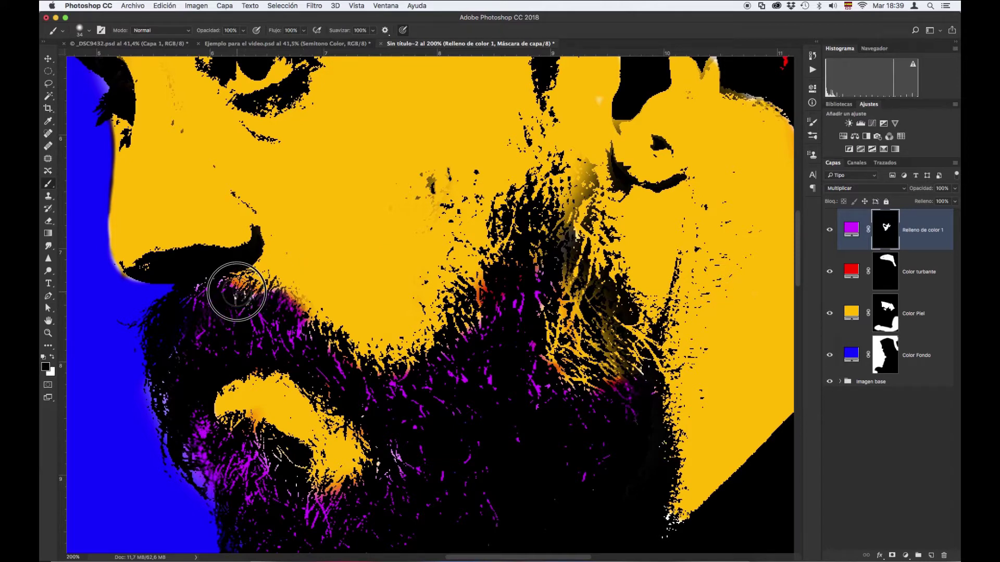
{"action": "key", "text": "x"}
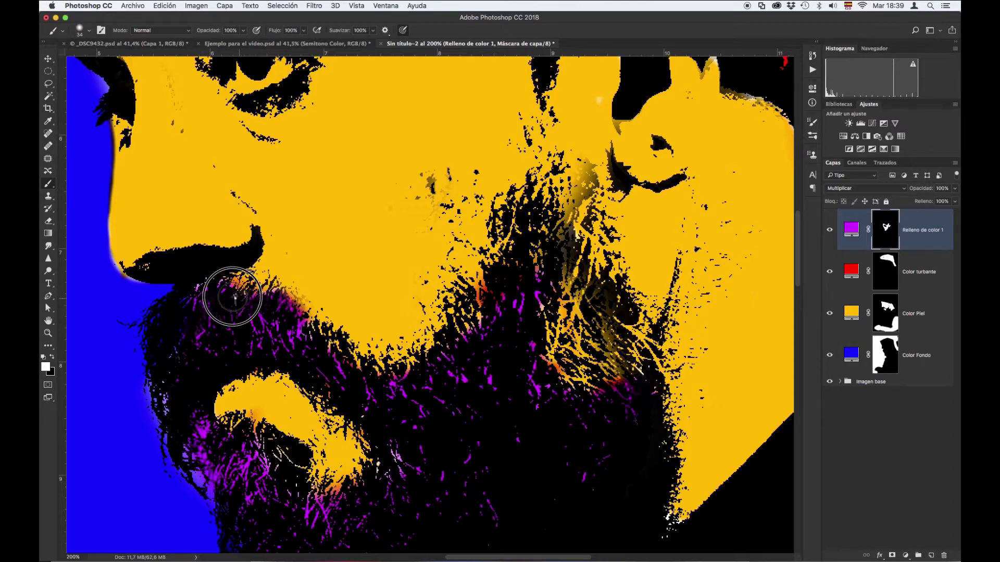
{"action": "key", "text": "x"}
{"action": "left_click", "coordinate": [246, 274]}
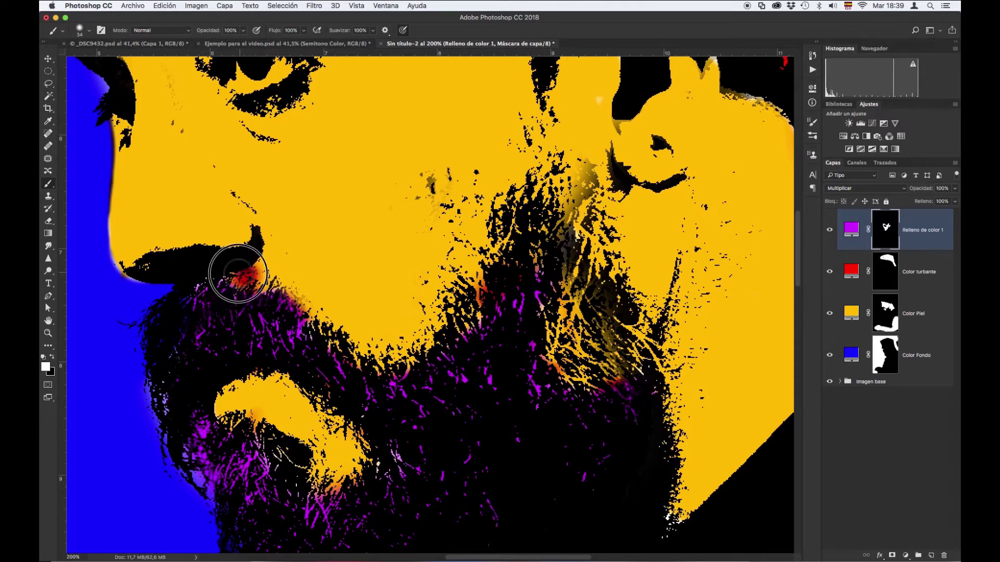
{"action": "key", "text": "ctrl+z"}
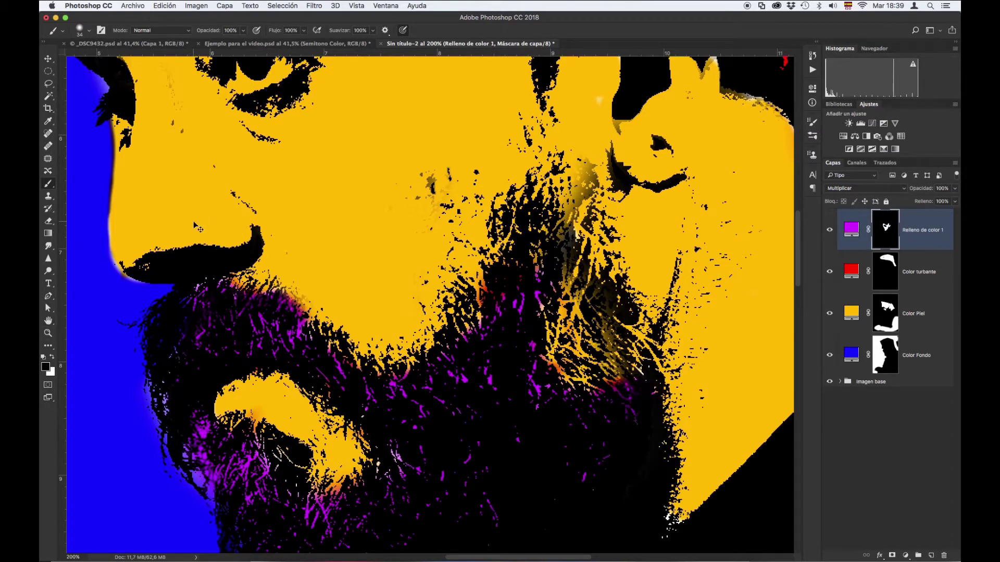
Enlarge the view of the man's eye to 300% and reduce the brush size to 20 px.
{"action": "key", "text": "ctrl+0"}
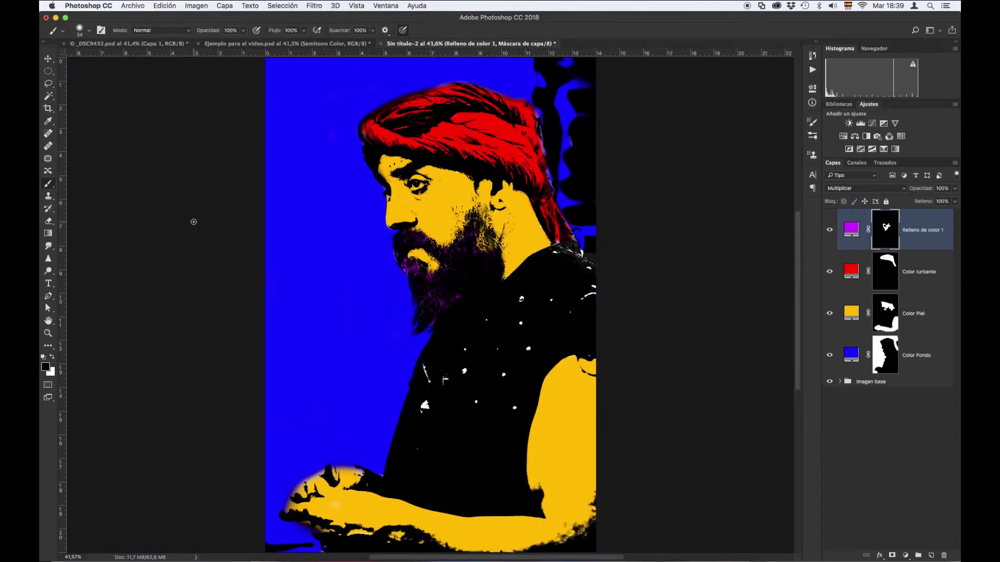
{"action": "key", "text": "ctrl+minus"}
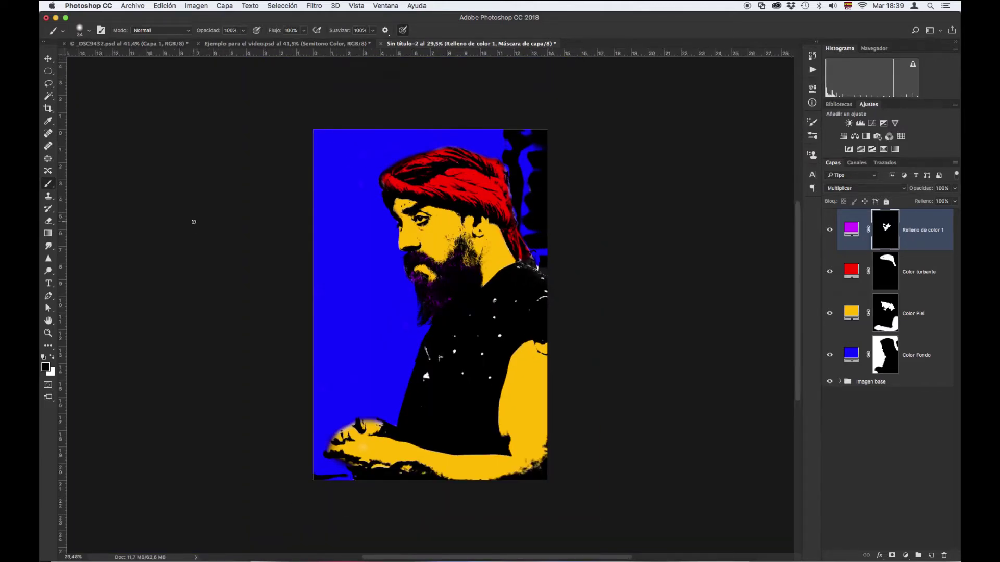
{"action": "left_click", "coordinate": [514, 363], "text": "ctrl"}
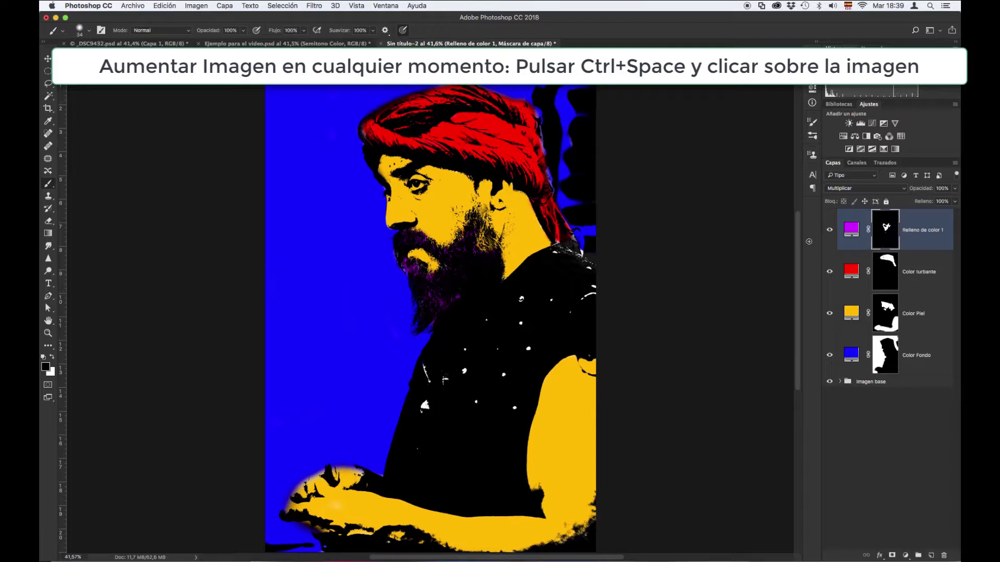
{"action": "key", "text": "ctrl+space"}
{"action": "left_click", "coordinate": [425, 181], "text": "ctrl"}
{"action": "left_click", "coordinate": [424, 182], "text": "ctrl"}
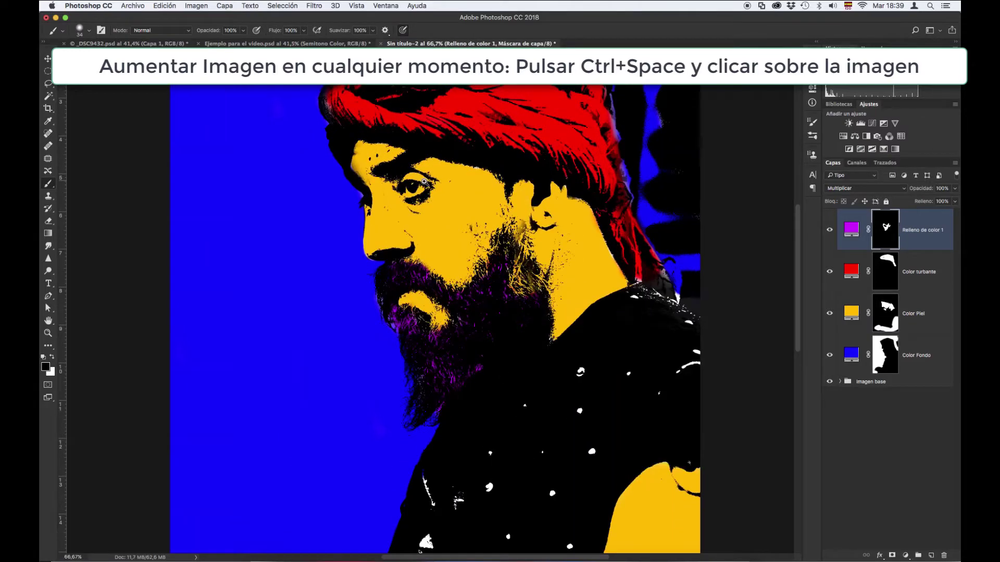
{"action": "left_click", "coordinate": [425, 181], "text": "ctrl"}
{"action": "left_click", "coordinate": [425, 182], "text": "ctrl"}
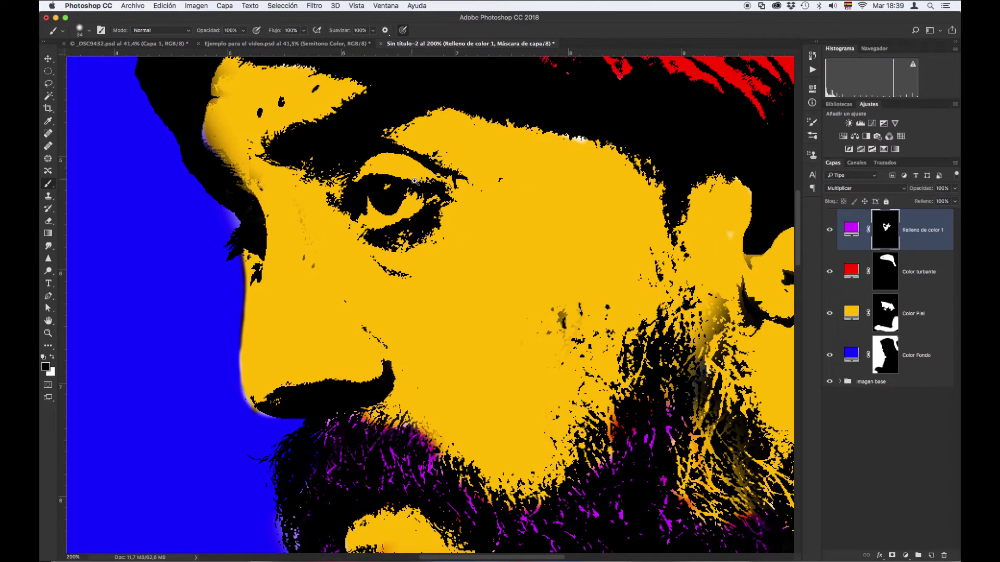
{"action": "left_click", "coordinate": [419, 181], "text": "ctrl"}
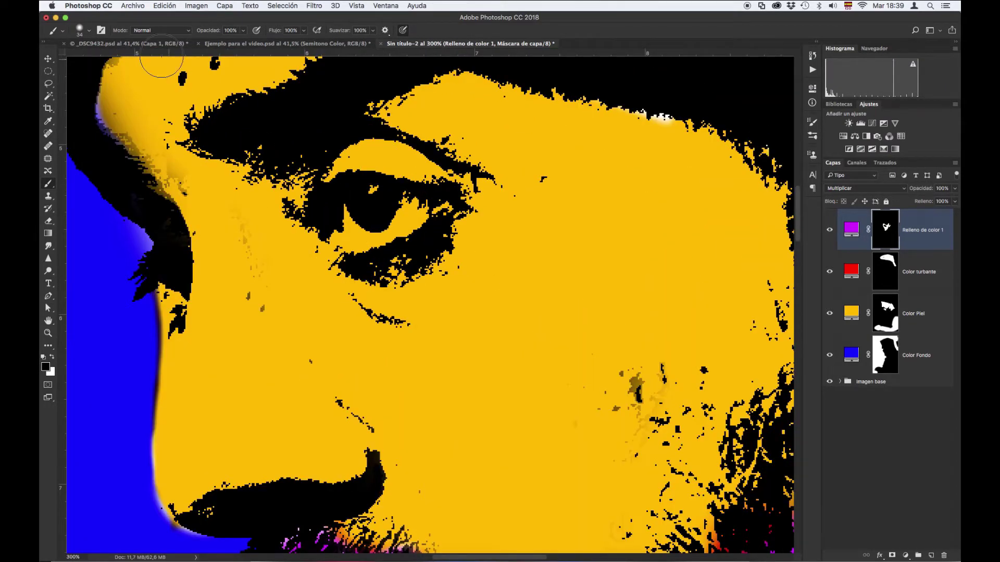
{"action": "left_click_drag", "start_coordinate": [405, 183], "coordinate": [391, 182]}
{"action": "left_click", "coordinate": [89, 32]}
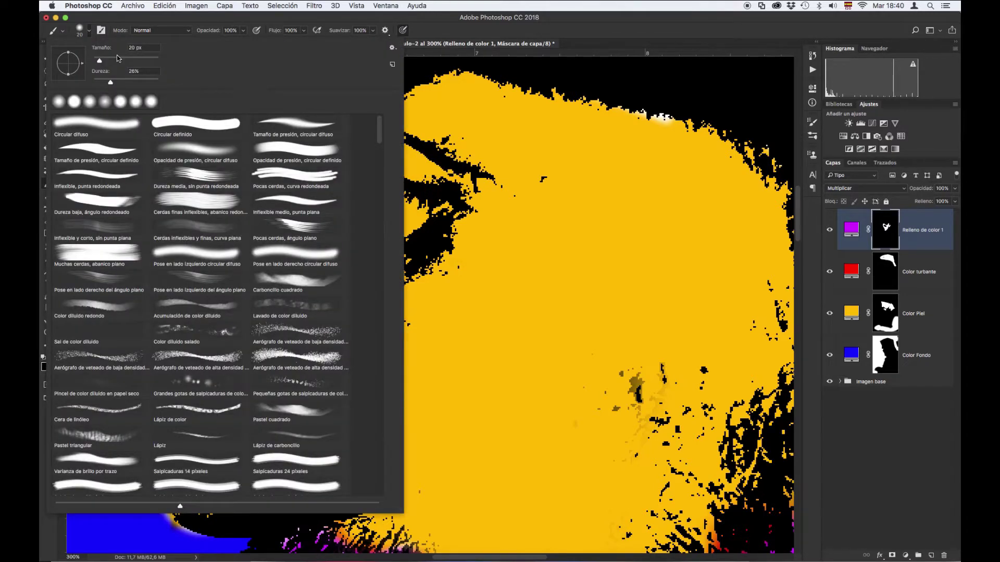
{"action": "left_click_drag", "start_coordinate": [102, 58], "coordinate": [100, 64]}
{"action": "left_click", "coordinate": [511, 31]}
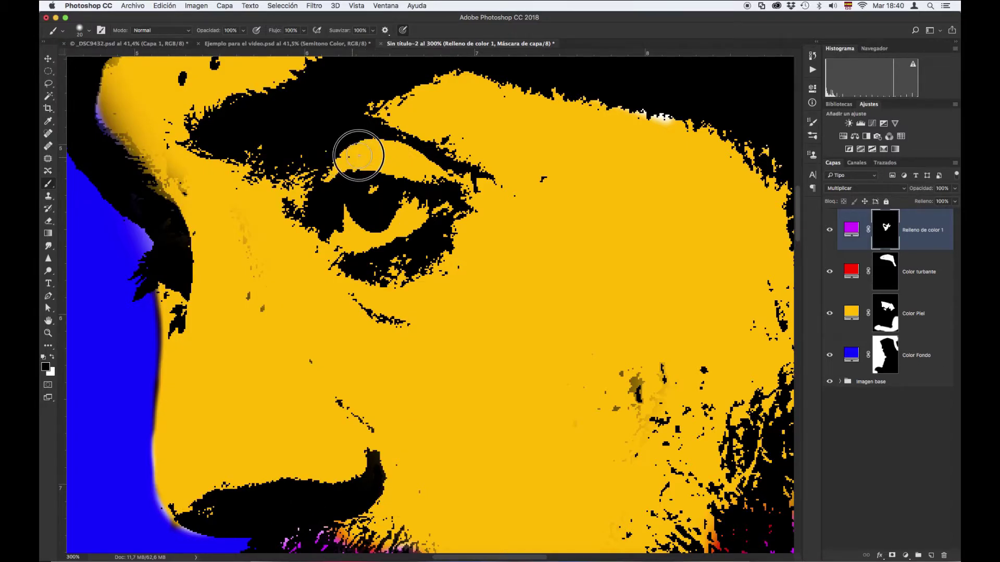
Cover the man's upper eyelid with the purple fill by brushing white on the Relleno de color 1 mask.
{"action": "key", "text": "x"}
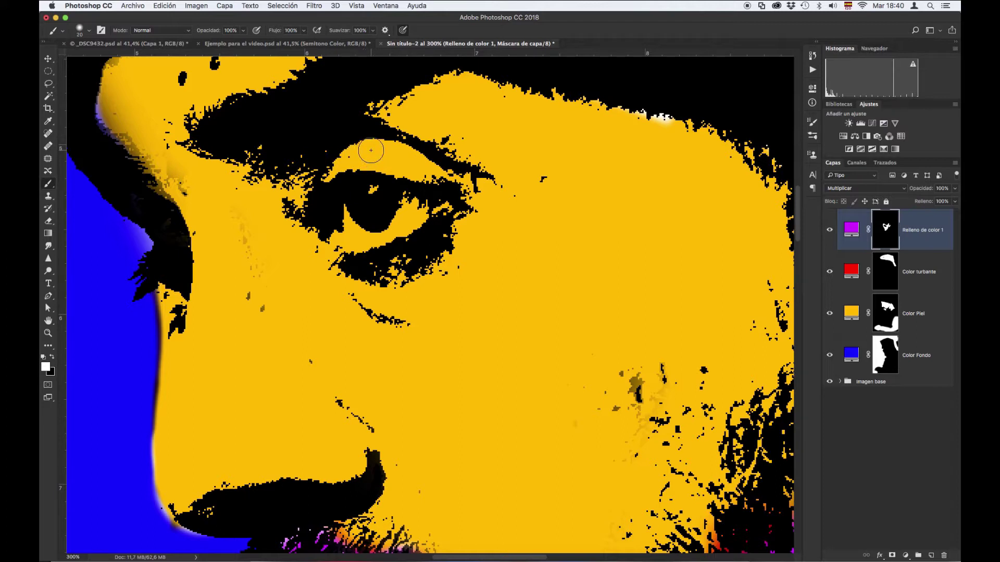
{"action": "left_click", "coordinate": [370, 152]}
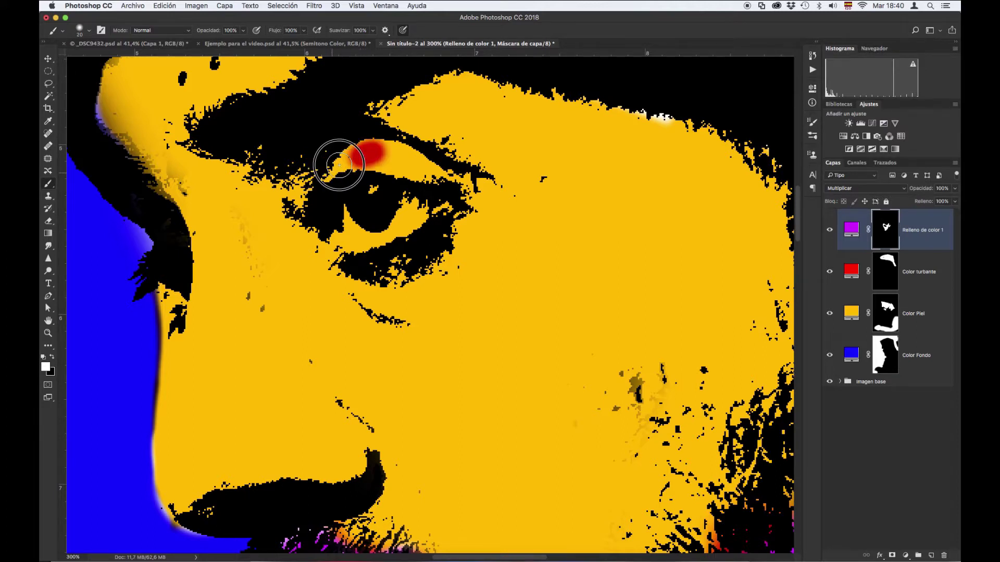
{"action": "mouse_move", "coordinate": [349, 158]}
{"action": "left_mouse_down"}
{"action": "mouse_move", "coordinate": [394, 150]}
{"action": "mouse_move", "coordinate": [446, 177]}
{"action": "mouse_move", "coordinate": [424, 161]}
{"action": "left_mouse_up"}
{"action": "key", "text": "bracketright"}
{"action": "key", "text": "bracketright"}
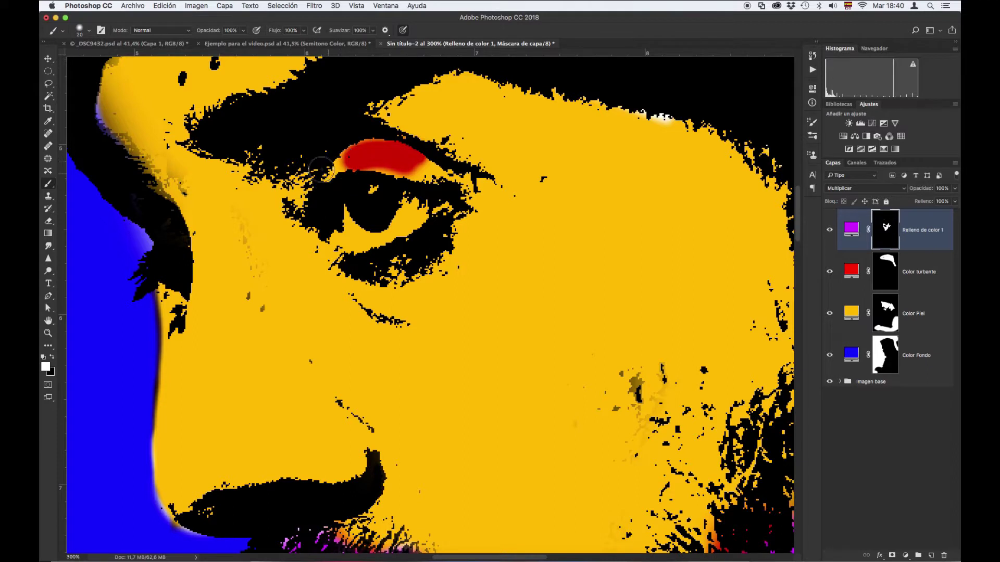
{"action": "mouse_move", "coordinate": [328, 176]}
{"action": "left_mouse_down"}
{"action": "mouse_move", "coordinate": [347, 152]}
{"action": "mouse_move", "coordinate": [338, 171]}
{"action": "mouse_move", "coordinate": [422, 161]}
{"action": "mouse_move", "coordinate": [450, 178]}
{"action": "mouse_move", "coordinate": [430, 177]}
{"action": "mouse_move", "coordinate": [462, 179]}
{"action": "mouse_move", "coordinate": [409, 178]}
{"action": "mouse_move", "coordinate": [379, 166]}
{"action": "mouse_move", "coordinate": [364, 145]}
{"action": "mouse_move", "coordinate": [404, 147]}
{"action": "mouse_move", "coordinate": [444, 173]}
{"action": "mouse_move", "coordinate": [359, 145]}
{"action": "mouse_move", "coordinate": [327, 177]}
{"action": "left_mouse_up"}
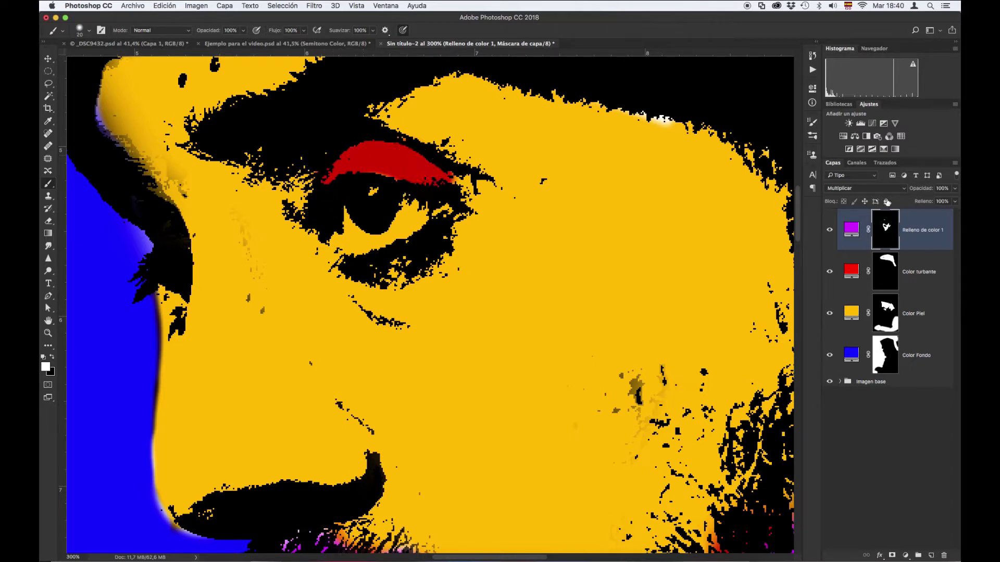
Remove the yellow from the upper eyelid by brushing black on the Color Piel mask, hiding Relleno de color 1 temporarily to check coverage.
{"action": "left_click", "coordinate": [885, 312]}
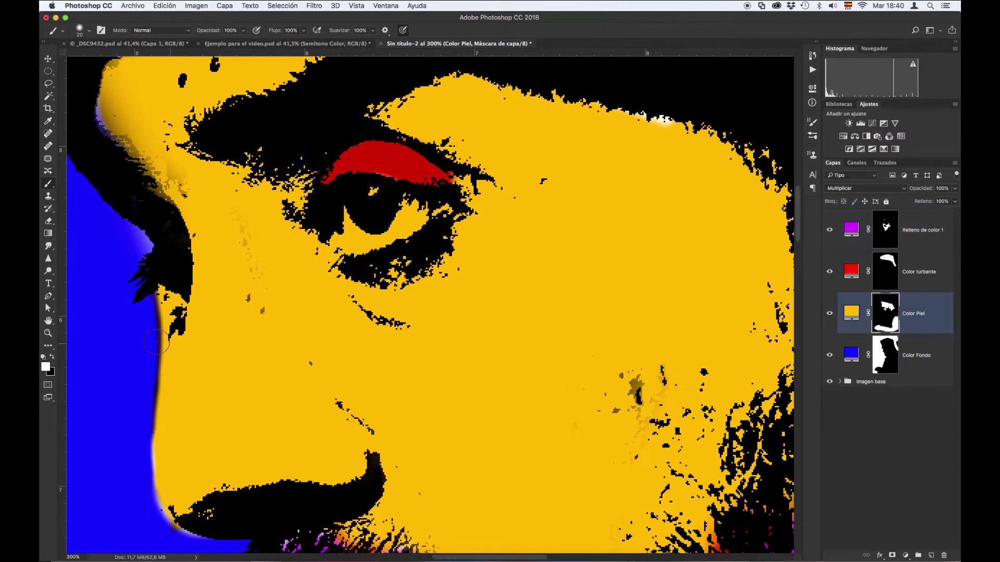
{"action": "left_click", "coordinate": [51, 358]}
{"action": "left_click", "coordinate": [46, 366]}
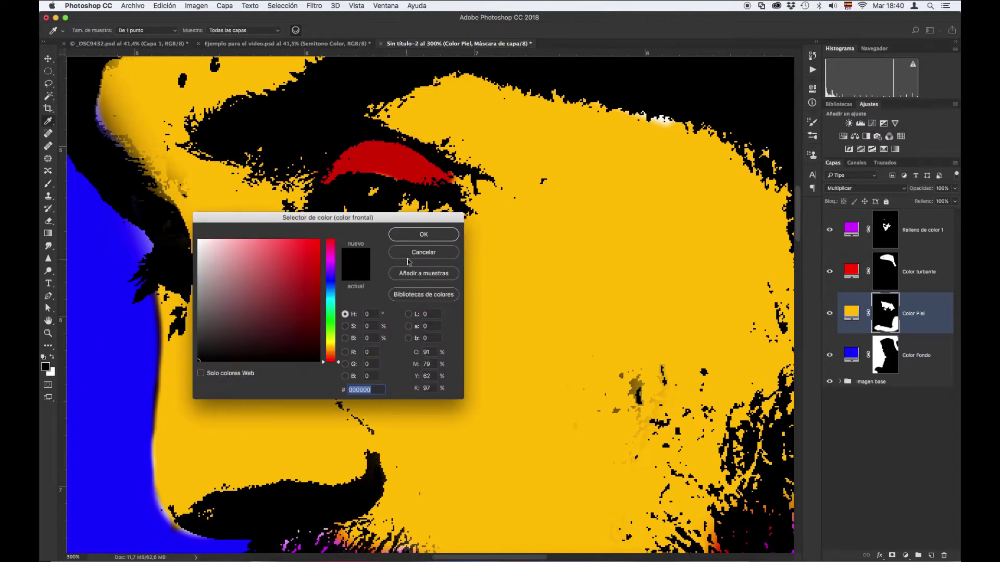
{"action": "left_click", "coordinate": [423, 235]}
{"action": "key", "text": "b"}
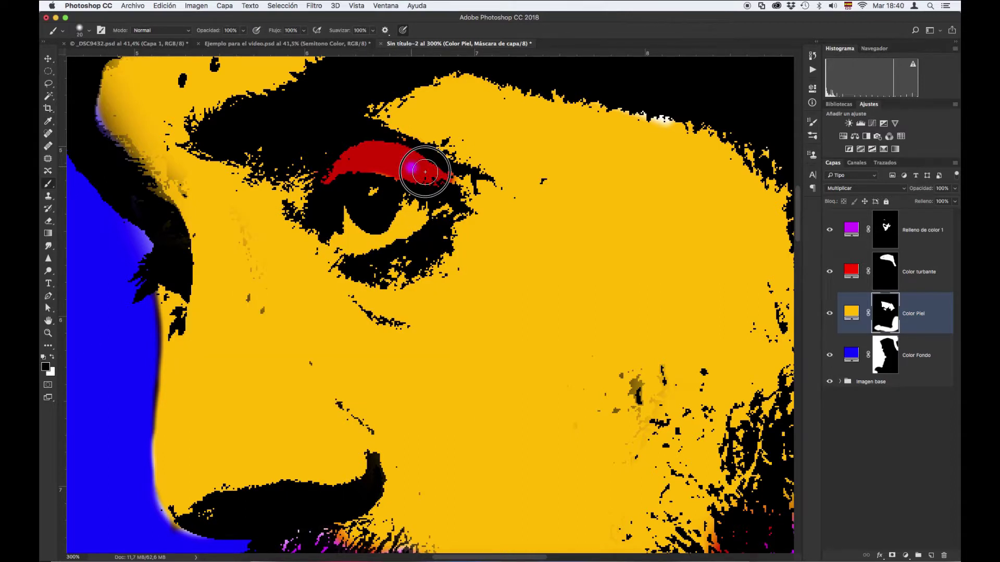
{"action": "mouse_move", "coordinate": [425, 172]}
{"action": "left_mouse_down"}
{"action": "mouse_move", "coordinate": [392, 156]}
{"action": "mouse_move", "coordinate": [414, 157]}
{"action": "mouse_move", "coordinate": [384, 151]}
{"action": "left_mouse_up"}
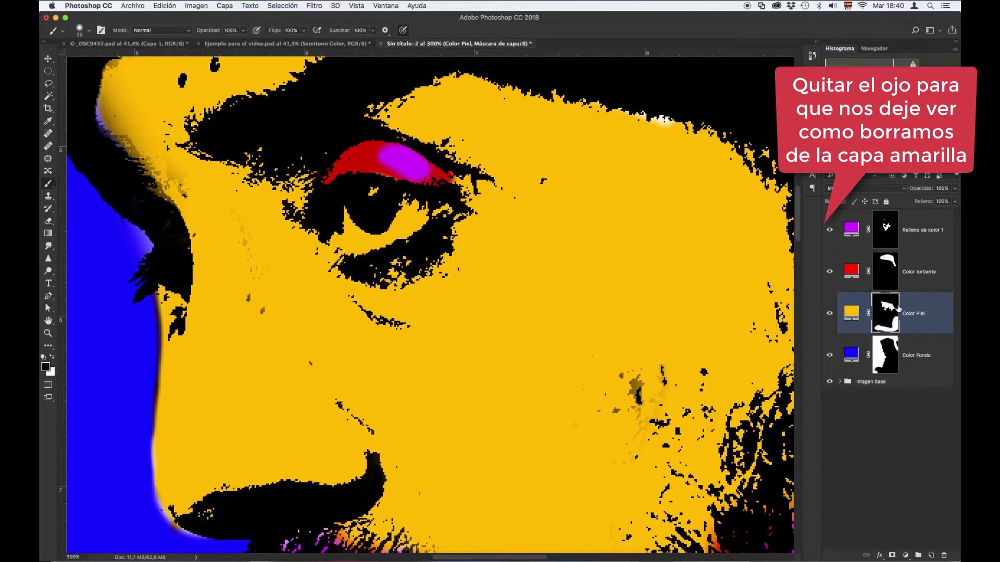
{"action": "left_click", "coordinate": [829, 230]}
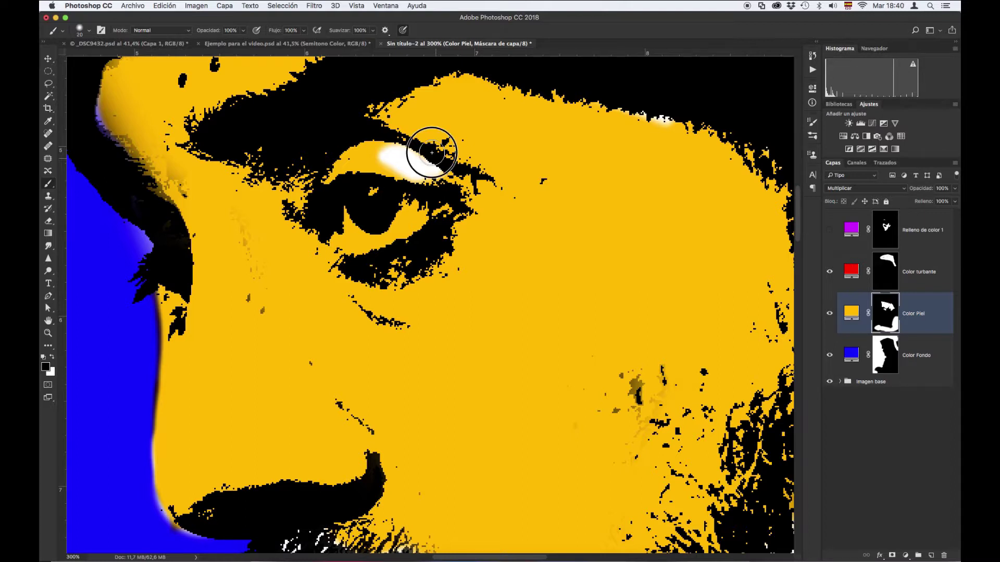
{"action": "mouse_move", "coordinate": [432, 152]}
{"action": "left_mouse_down"}
{"action": "mouse_move", "coordinate": [397, 175]}
{"action": "mouse_move", "coordinate": [385, 154]}
{"action": "mouse_move", "coordinate": [350, 152]}
{"action": "mouse_move", "coordinate": [328, 180]}
{"action": "mouse_move", "coordinate": [364, 142]}
{"action": "mouse_move", "coordinate": [327, 173]}
{"action": "mouse_move", "coordinate": [377, 140]}
{"action": "mouse_move", "coordinate": [434, 177]}
{"action": "mouse_move", "coordinate": [451, 175]}
{"action": "mouse_move", "coordinate": [402, 168]}
{"action": "left_mouse_up"}
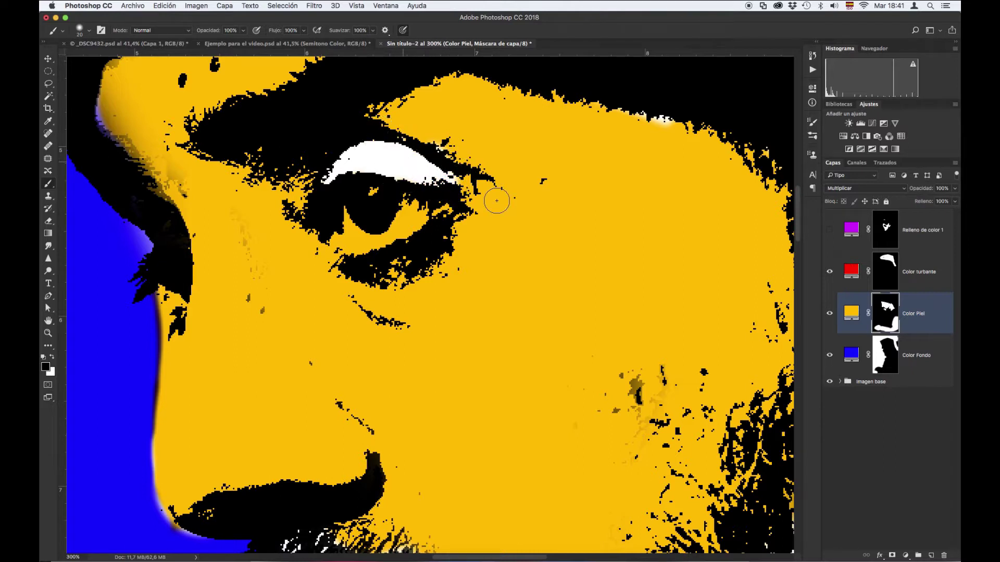
{"action": "left_click", "coordinate": [830, 230]}
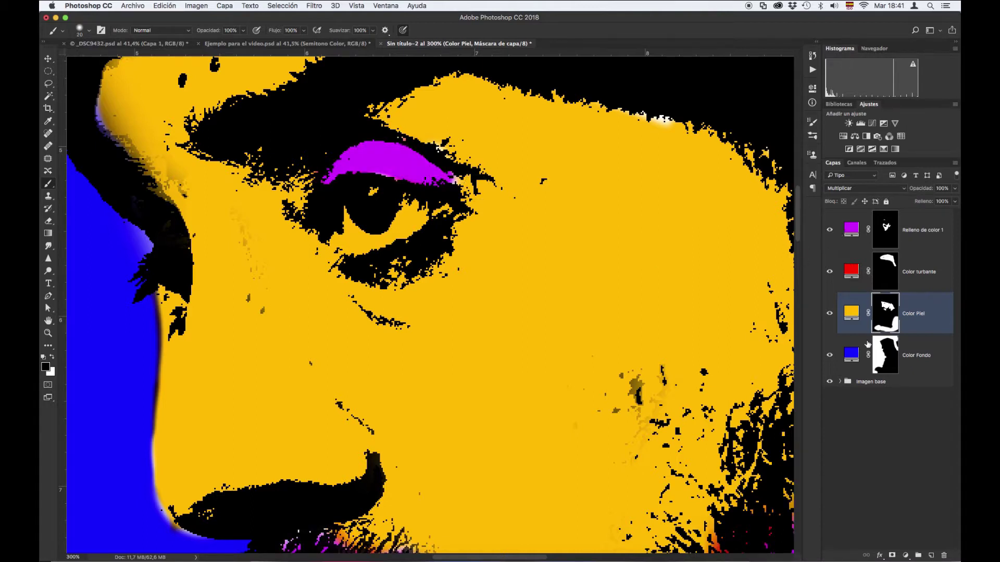
Fill the pale gaps between the blue background and the brow, lashes and nose by brushing white on the Color Fondo mask.
{"action": "key", "text": "x"}
{"action": "key", "text": "bracketright"}
{"action": "key", "text": "bracketright"}
{"action": "key", "text": "alt+bracketleft"}
{"action": "key", "text": "bracketright"}
{"action": "key", "text": "bracketright"}
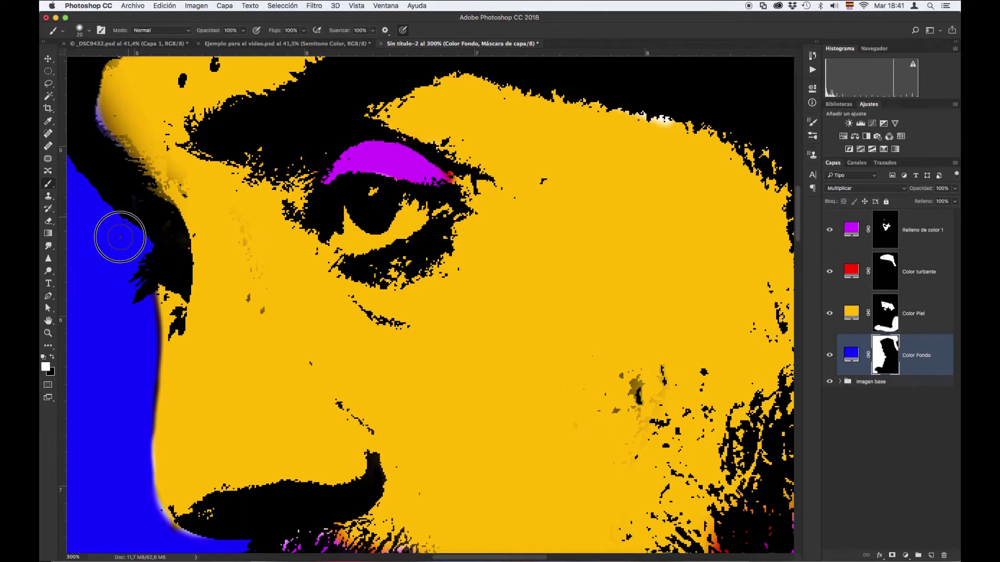
{"action": "scroll", "coordinate": [143, 435], "scroll_direction": "up", "scroll_amount": 1}
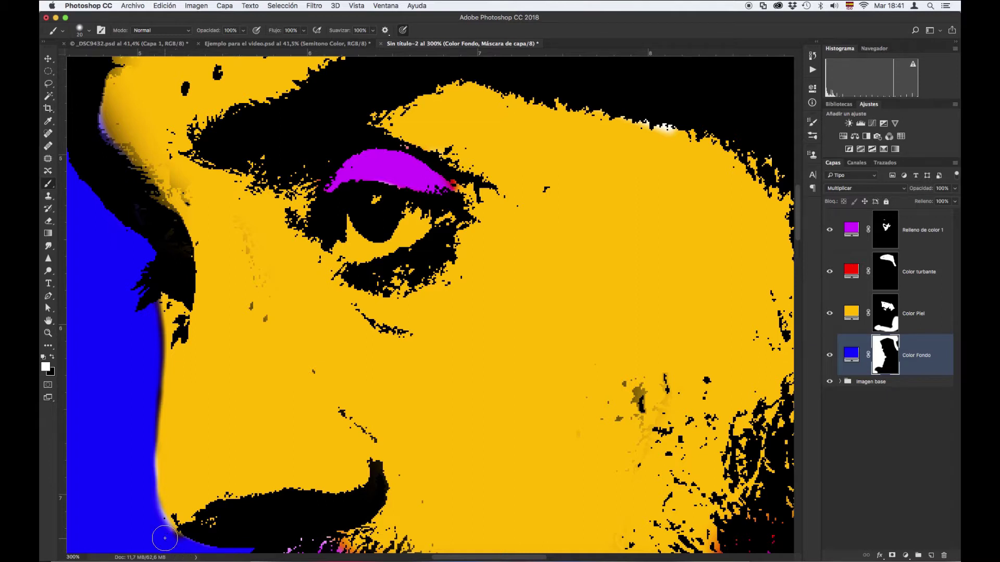
{"action": "mouse_move", "coordinate": [164, 536]}
{"action": "left_mouse_down"}
{"action": "mouse_move", "coordinate": [144, 492]}
{"action": "mouse_move", "coordinate": [144, 442]}
{"action": "left_mouse_up"}
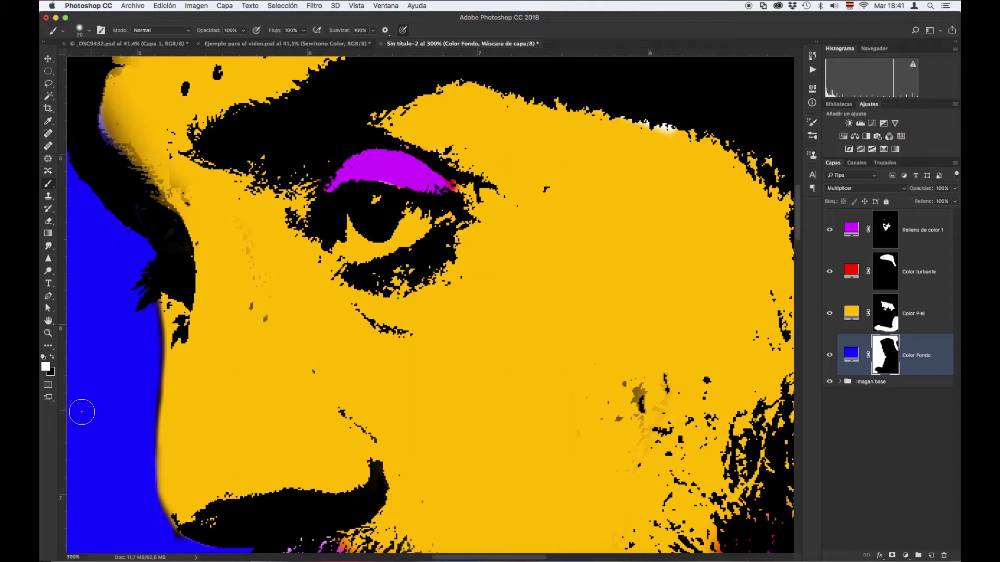
Fit the whole portrait in the window and rename the purple fill layer as Color Barba.
{"action": "left_click", "coordinate": [49, 321]}
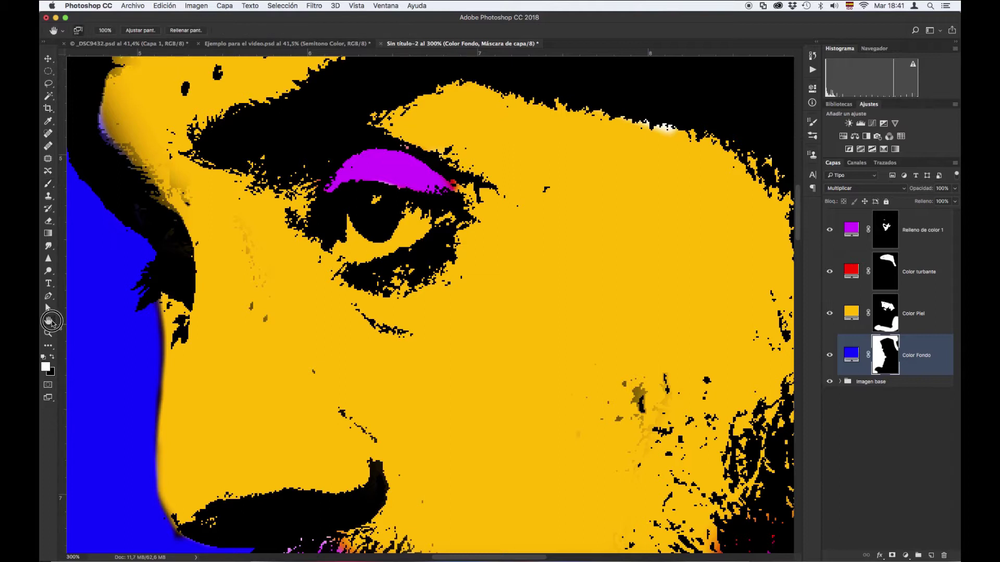
{"action": "double_click", "coordinate": [51, 321]}
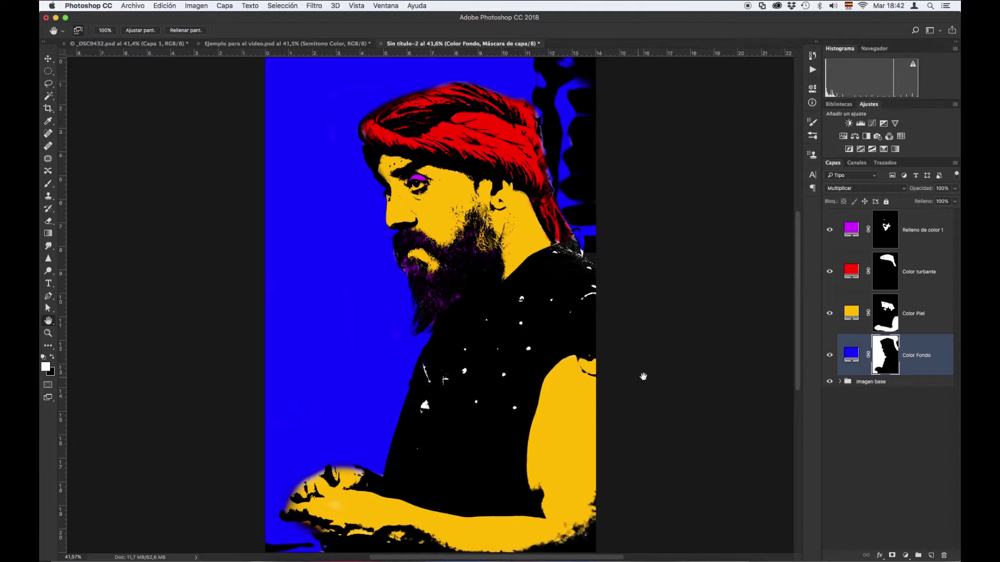
{"action": "left_click", "coordinate": [932, 238]}
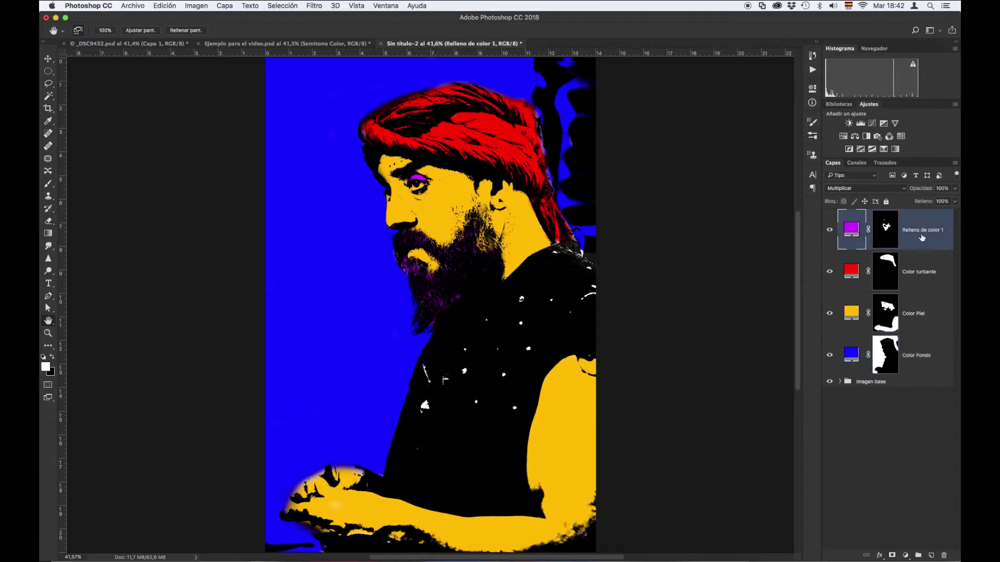
{"action": "double_click", "coordinate": [920, 233]}
{"action": "type", "text": "Color Barba"}
{"action": "key", "text": "Return"}
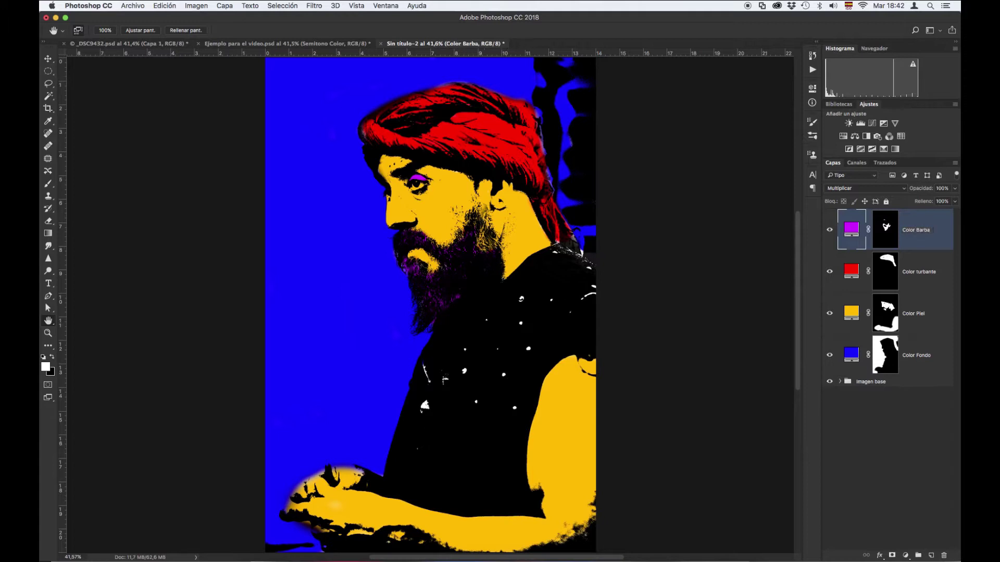
Add a solid color fill layer in bright green, hue 130°, above Color Barba.
{"action": "left_click", "coordinate": [905, 556]}
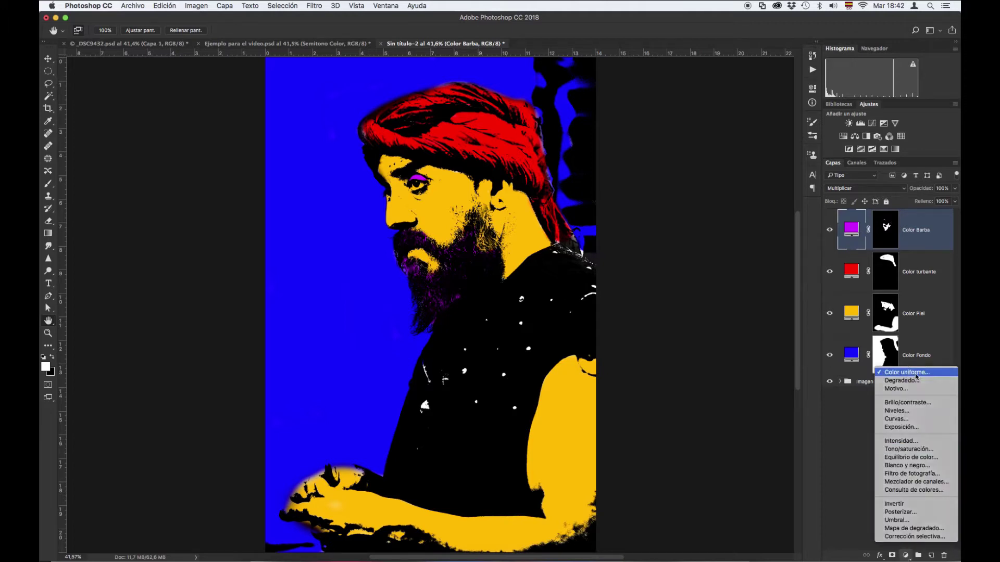
{"action": "left_click", "coordinate": [906, 373]}
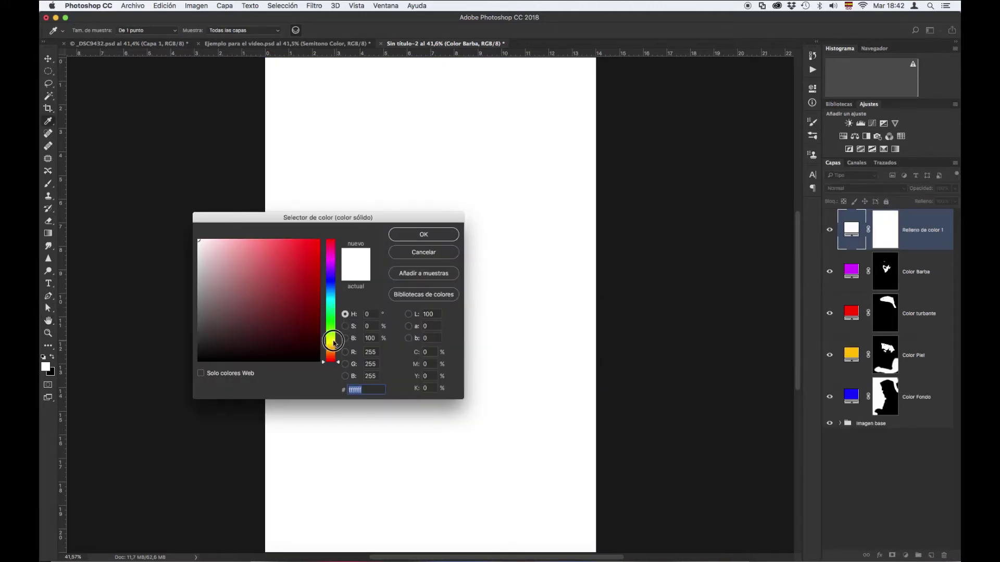
{"action": "left_click_drag", "start_coordinate": [331, 342], "coordinate": [331, 317]}
{"action": "left_click", "coordinate": [311, 282]}
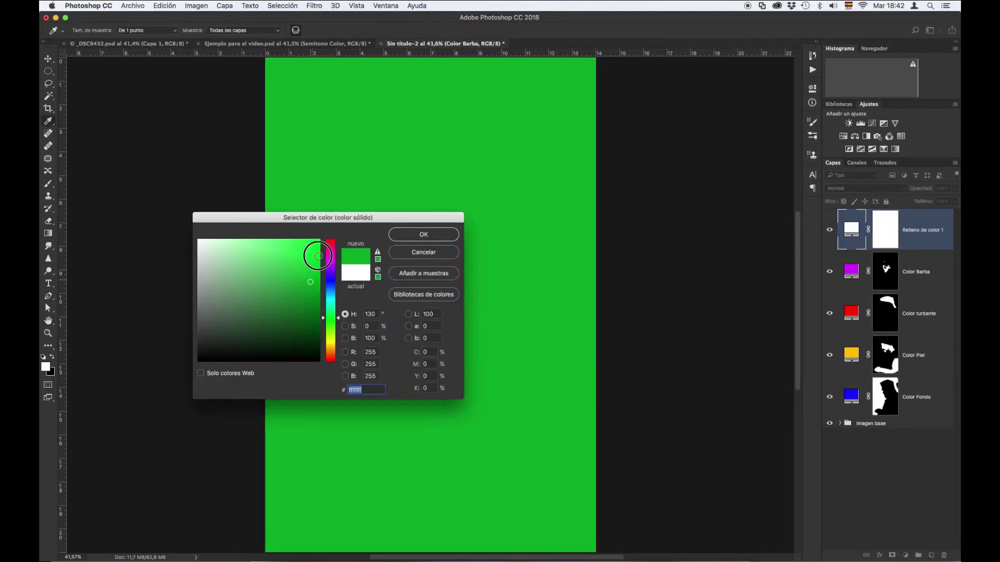
{"action": "left_click_drag", "start_coordinate": [318, 256], "coordinate": [317, 245]}
{"action": "left_click", "coordinate": [423, 235]}
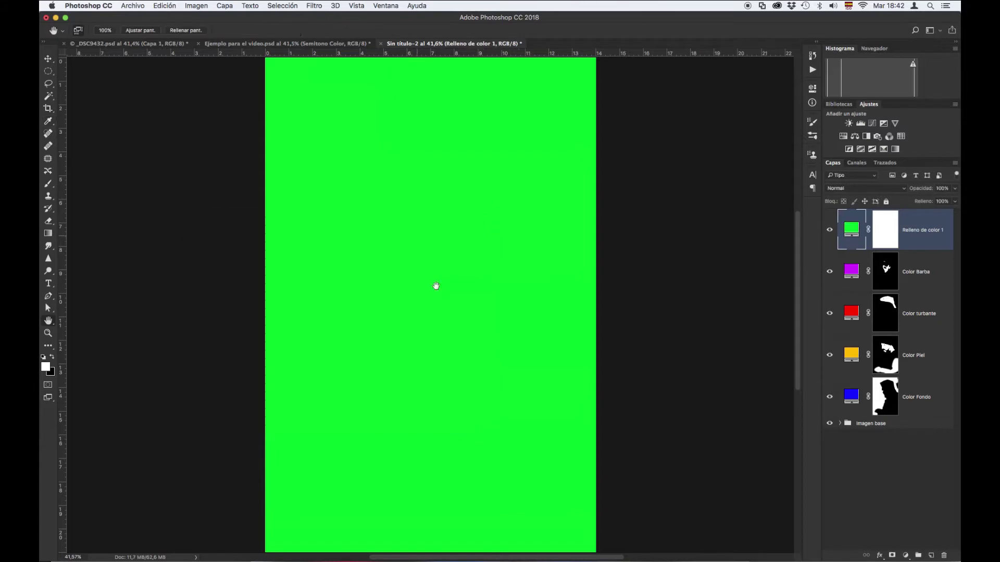
Set the green fill layer to Multiply and invert its mask to black.
{"action": "left_click", "coordinate": [860, 189]}
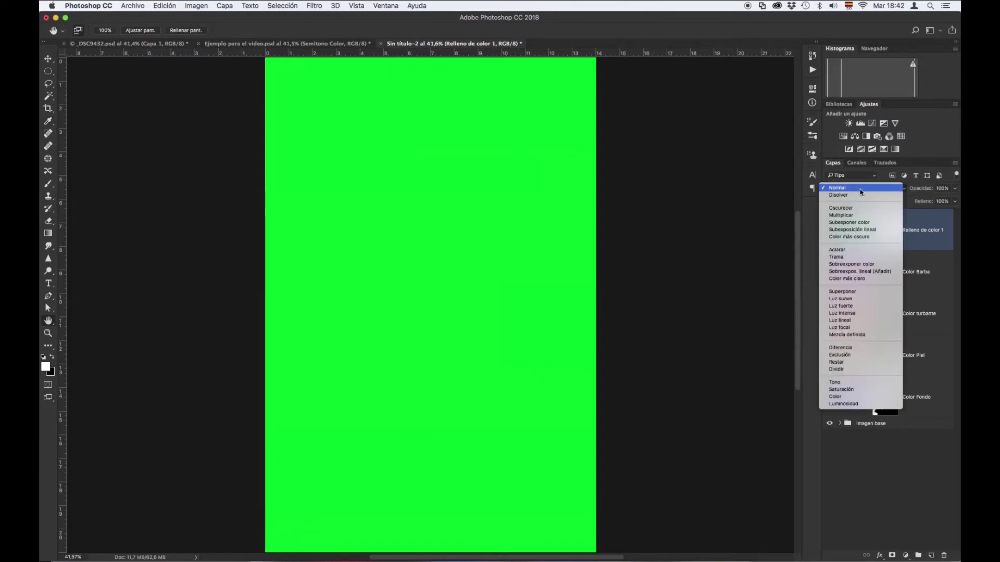
{"action": "left_click", "coordinate": [854, 215]}
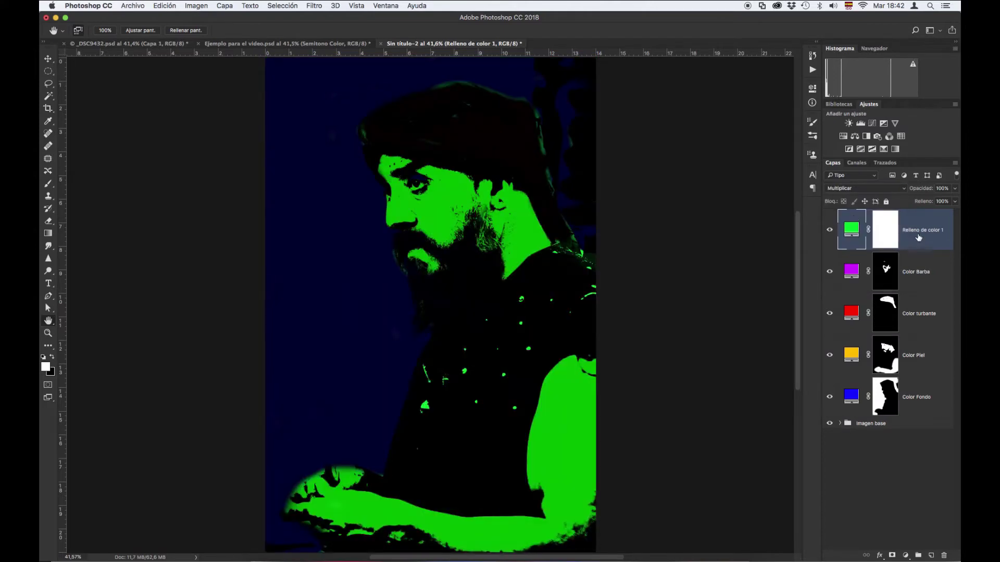
{"action": "left_click", "coordinate": [890, 238]}
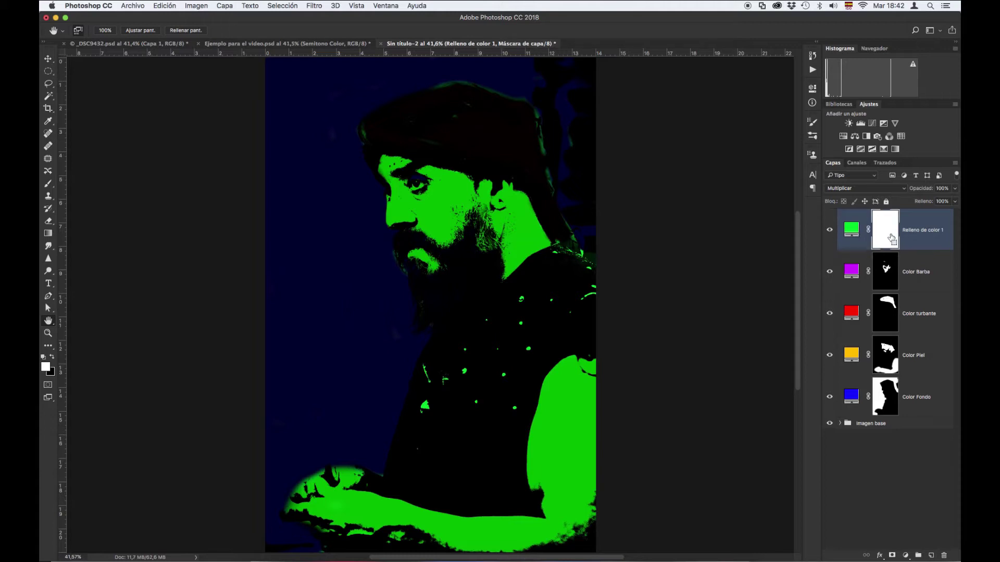
{"action": "key", "text": "super+i"}
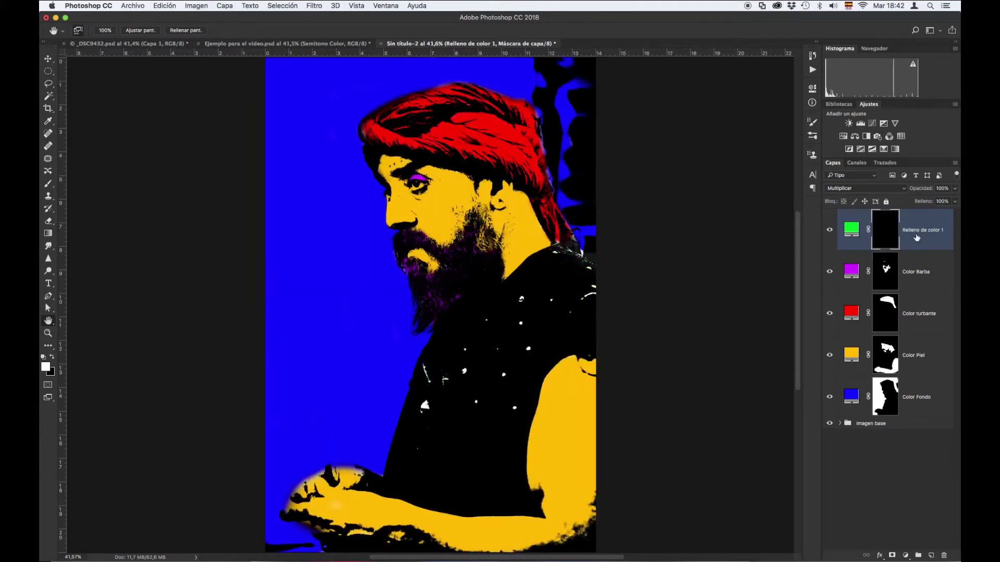
Rename the green fill layer as Color ROpa.
{"action": "double_click", "coordinate": [915, 231]}
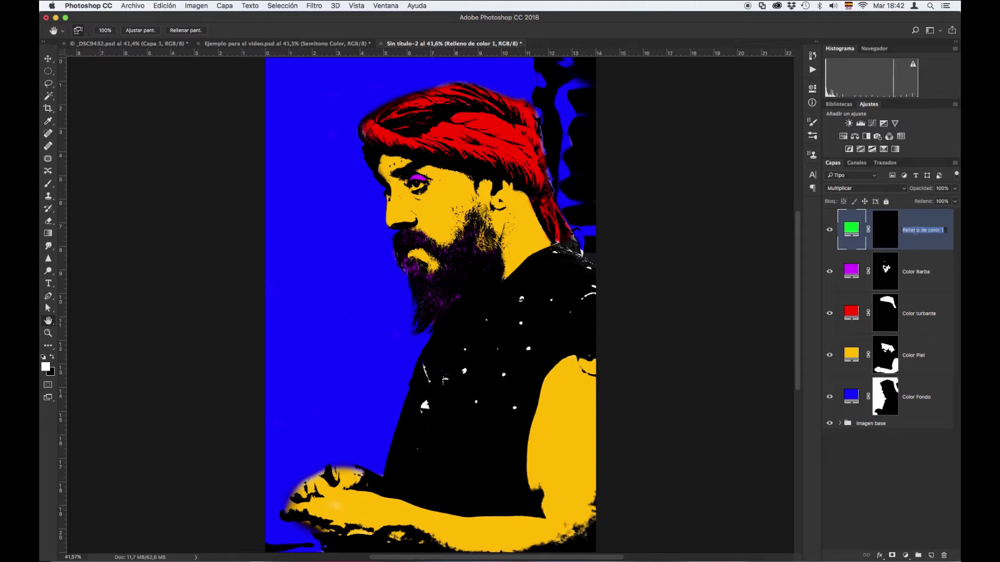
{"action": "type", "text": "Color ROpa"}
{"action": "left_click", "coordinate": [842, 237]}
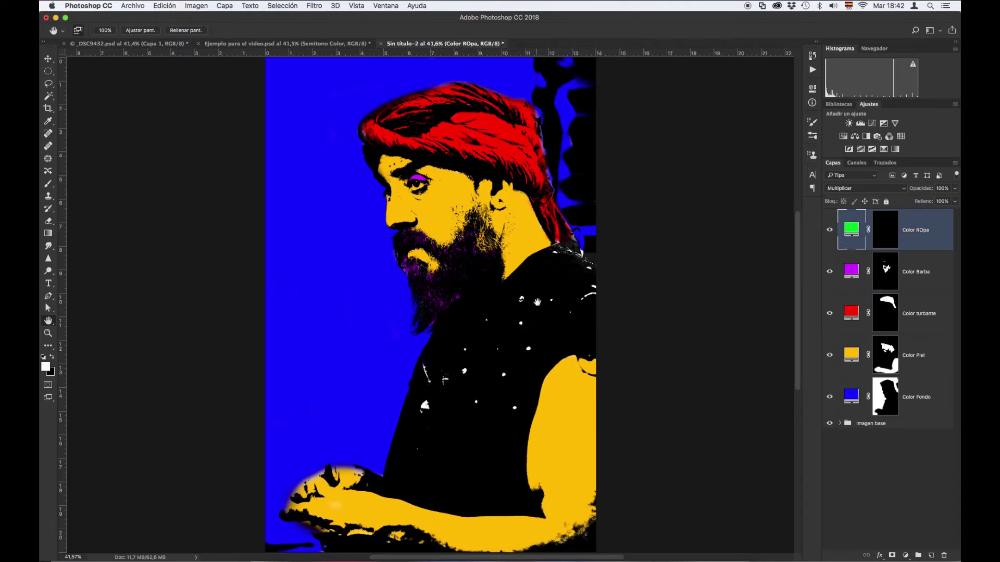
Color the white specks on the front of the vest green by brushing white at 110 px on the Color ROpa mask.
{"action": "key", "text": "b"}
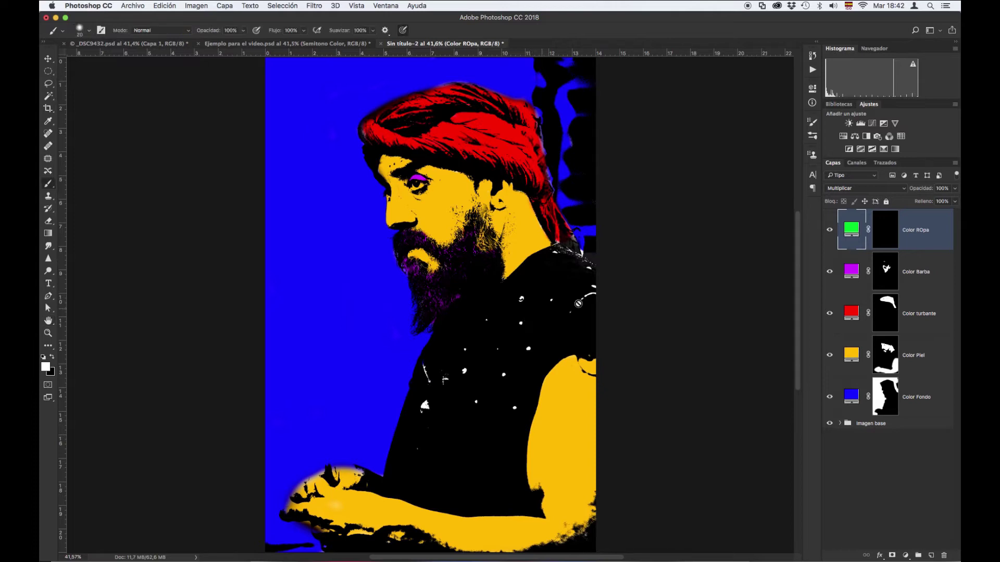
{"action": "left_click", "coordinate": [875, 242]}
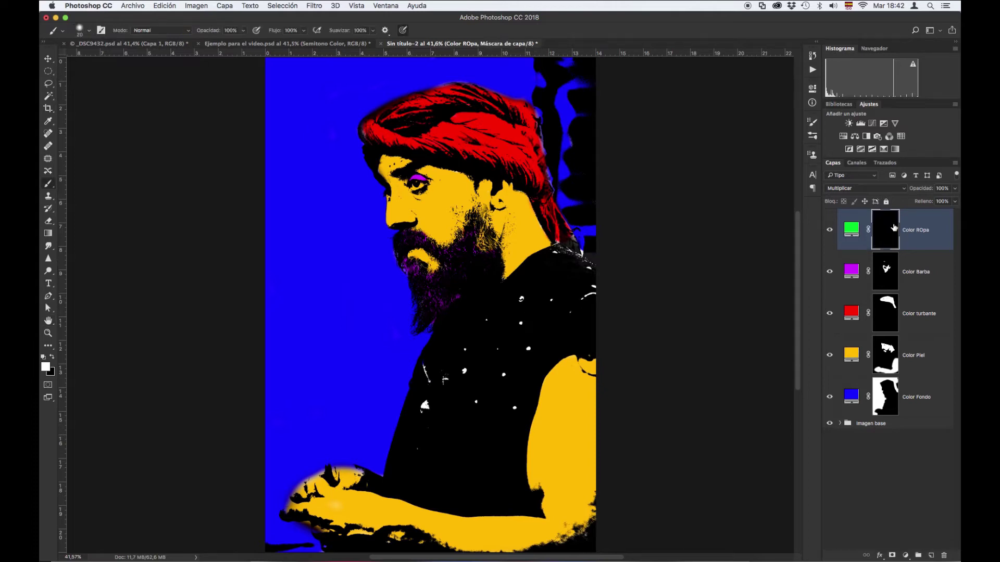
{"action": "left_click_drag", "start_coordinate": [528, 312], "coordinate": [545, 315]}
{"action": "left_click", "coordinate": [520, 296]}
{"action": "left_click", "coordinate": [520, 324]}
{"action": "left_click", "coordinate": [529, 348]}
{"action": "left_click", "coordinate": [503, 374]}
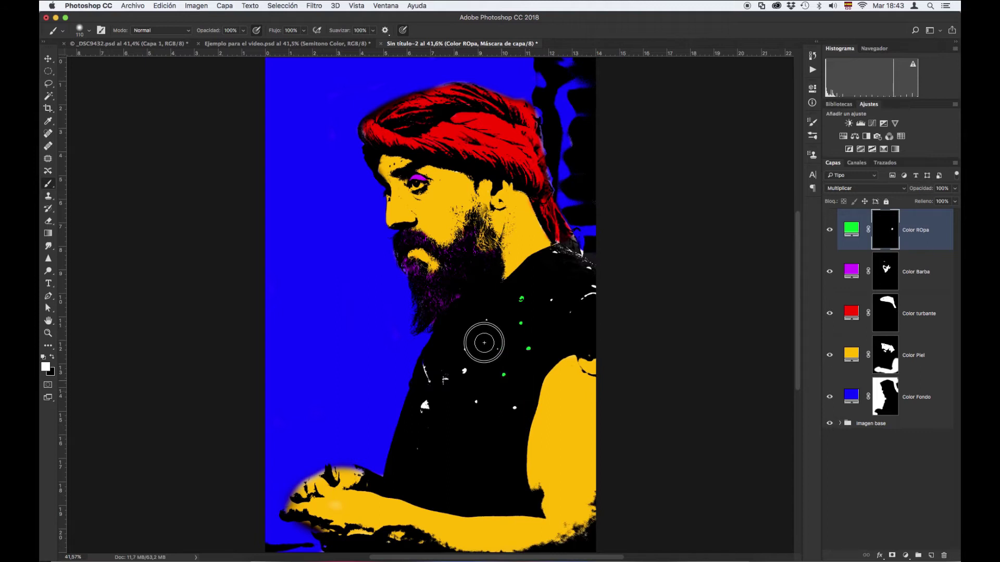
{"action": "left_click", "coordinate": [464, 370]}
{"action": "left_click", "coordinate": [442, 379]}
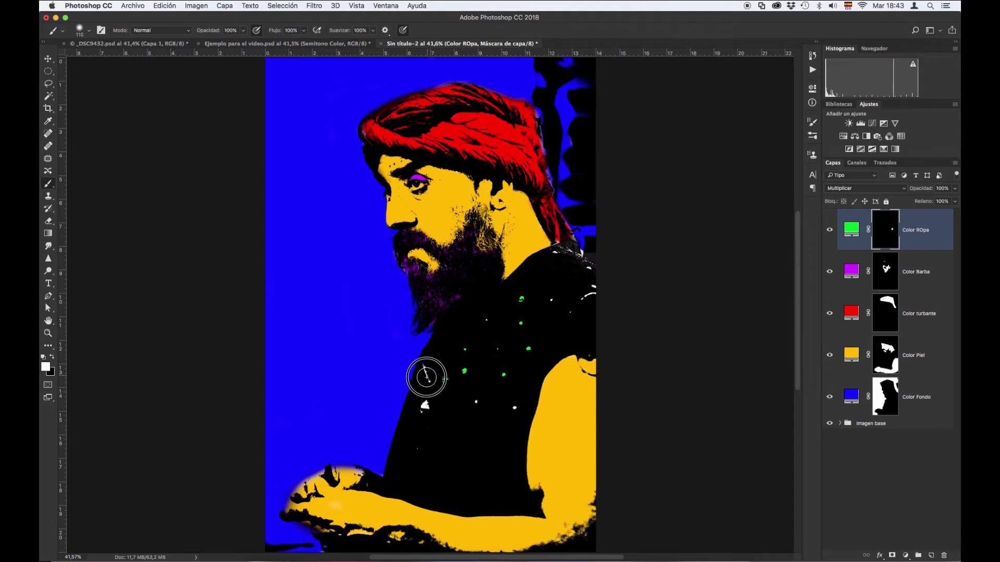
{"action": "left_click_drag", "start_coordinate": [426, 377], "coordinate": [424, 368]}
{"action": "left_click", "coordinate": [425, 405]}
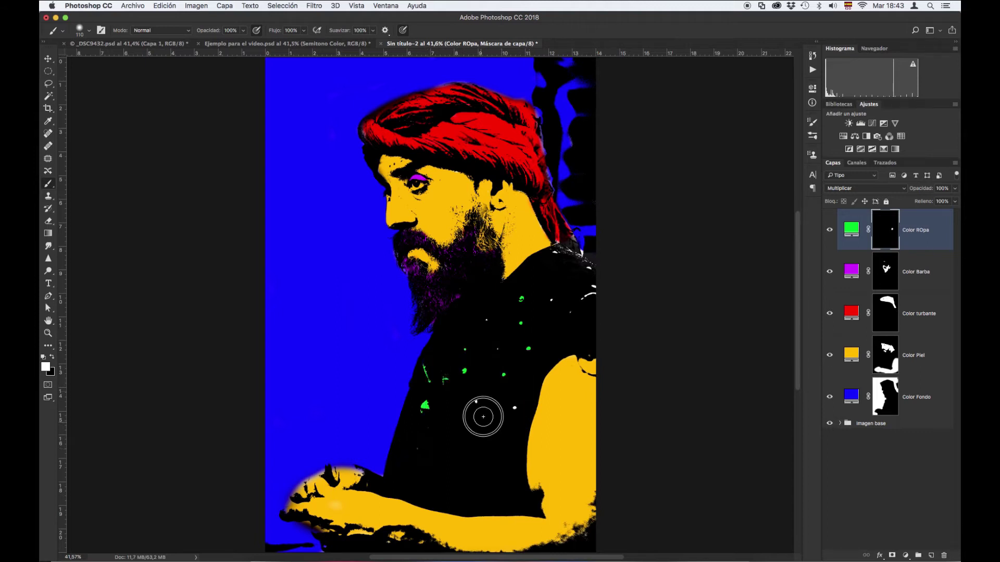
Extend the green to the shoulder details and remaining vest specks by brushing white across the clothing on the Color ROpa mask.
{"action": "left_click", "coordinate": [514, 408]}
{"action": "left_click", "coordinate": [586, 293]}
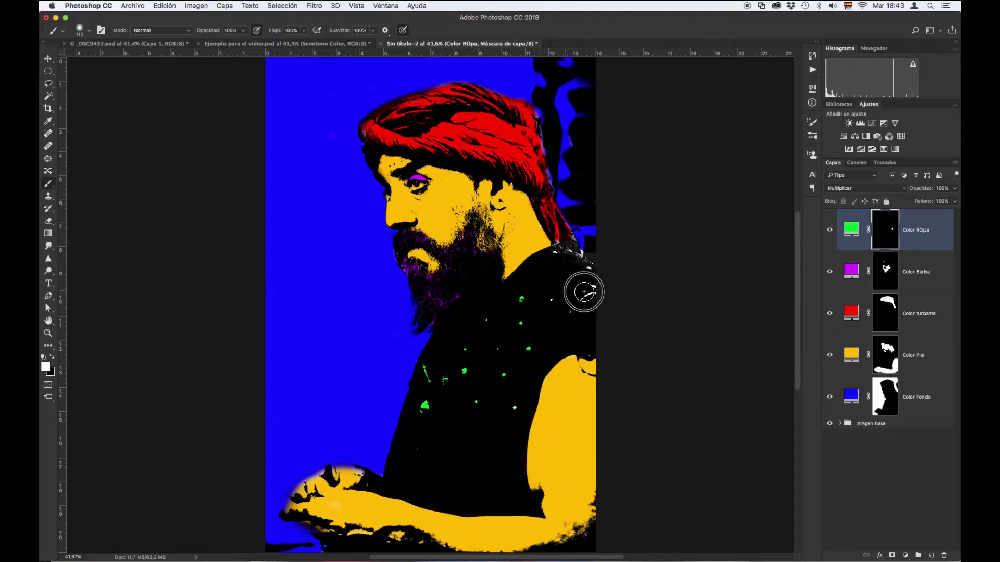
{"action": "left_click", "coordinate": [580, 261]}
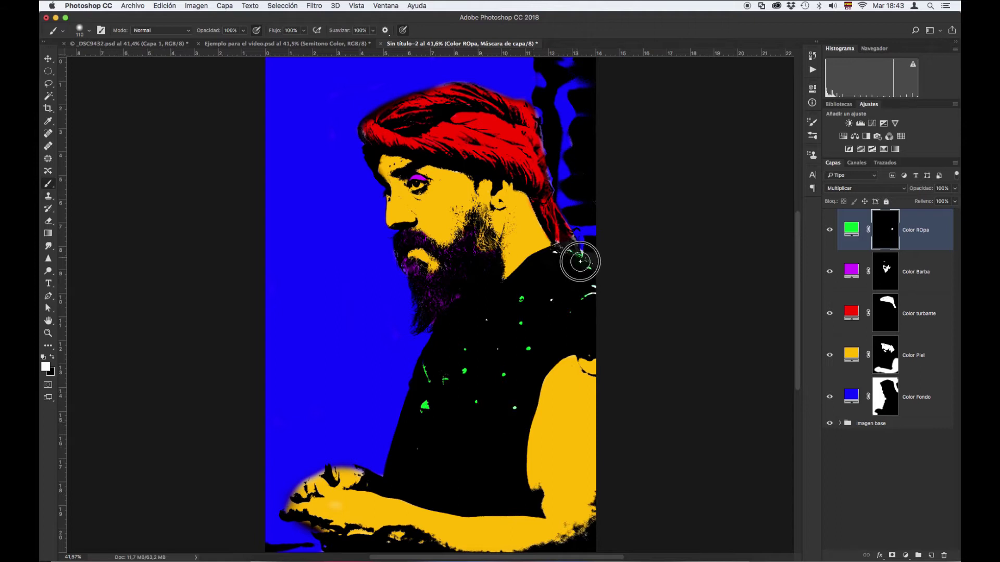
{"action": "left_click", "coordinate": [557, 242]}
{"action": "left_click", "coordinate": [594, 298]}
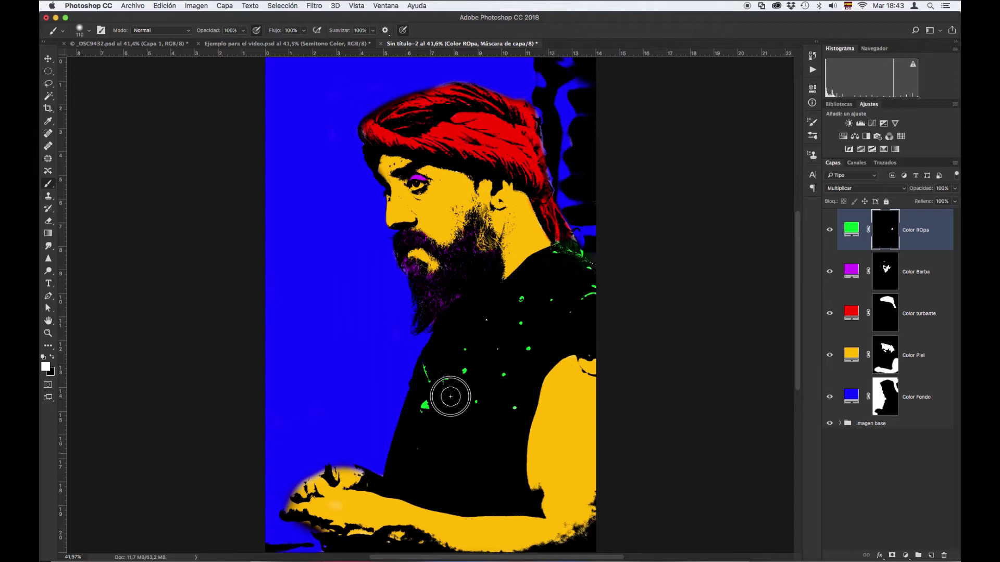
{"action": "mouse_move", "coordinate": [546, 296]}
{"action": "left_mouse_down"}
{"action": "mouse_move", "coordinate": [514, 344]}
{"action": "mouse_move", "coordinate": [462, 294]}
{"action": "mouse_move", "coordinate": [449, 316]}
{"action": "mouse_move", "coordinate": [506, 302]}
{"action": "left_mouse_up"}
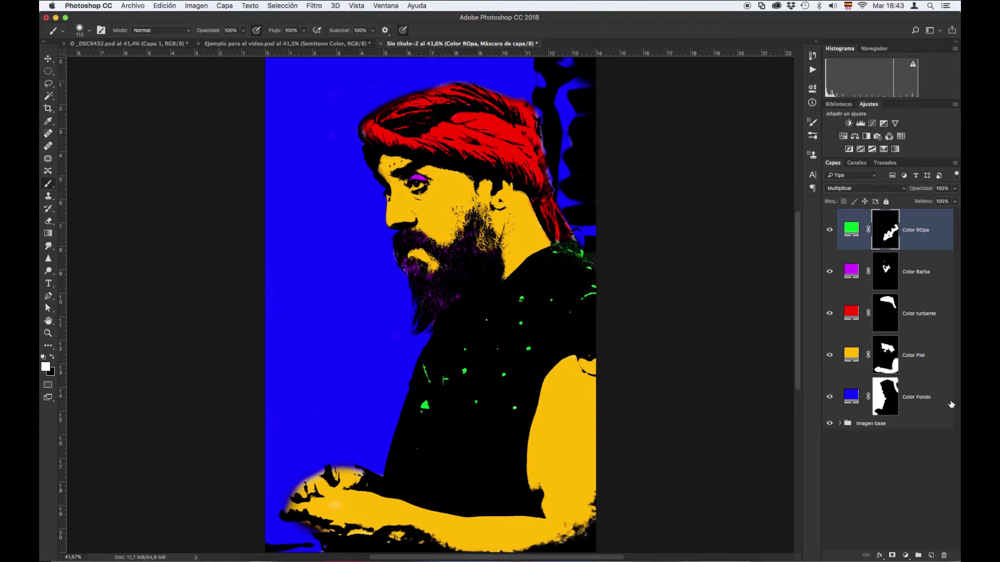
Group the five color fill layers from Color ROpa to Color Fondo and name the group Color imagen.
{"action": "left_click", "coordinate": [924, 226]}
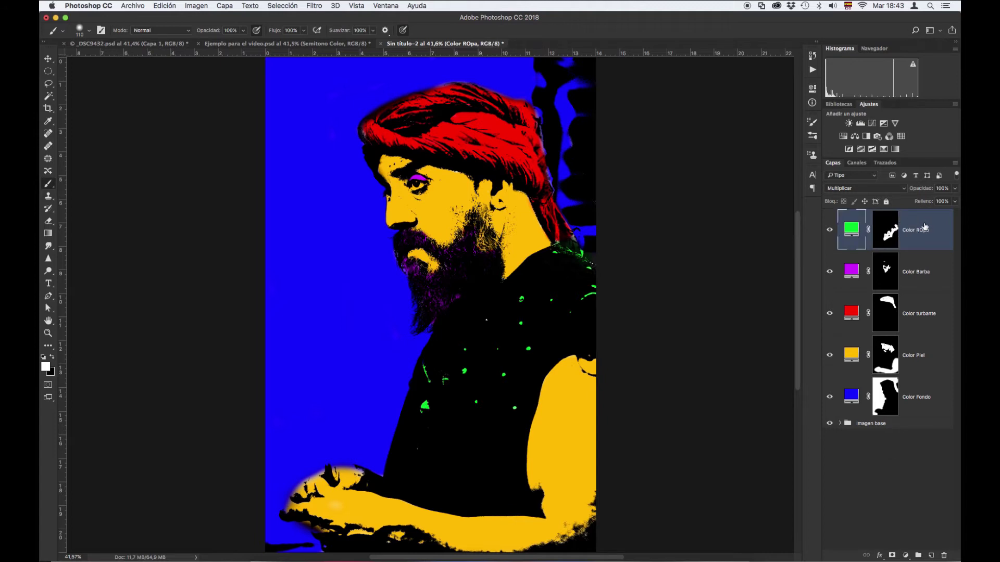
{"action": "left_click", "coordinate": [930, 413], "text": "shift"}
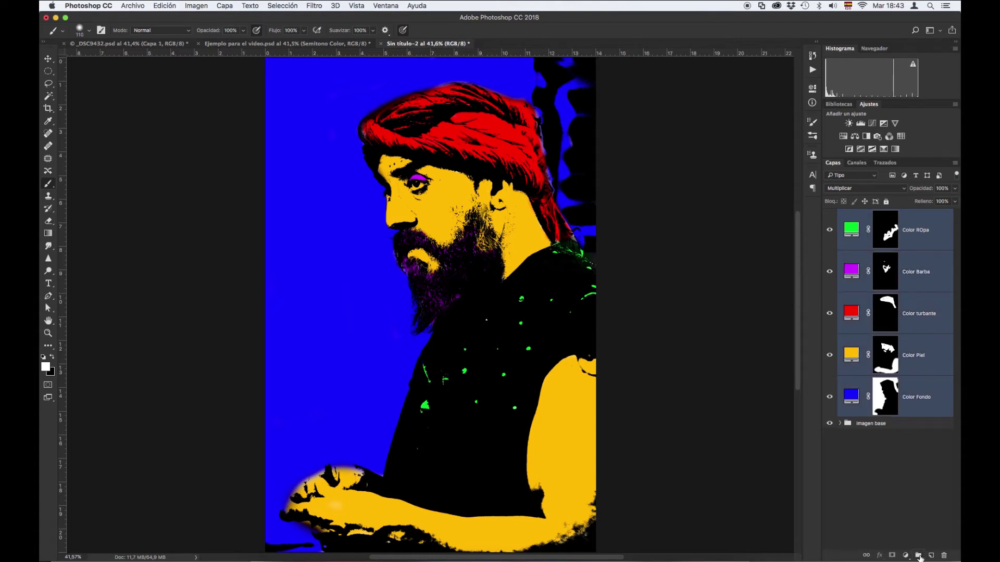
{"action": "left_click", "coordinate": [918, 556]}
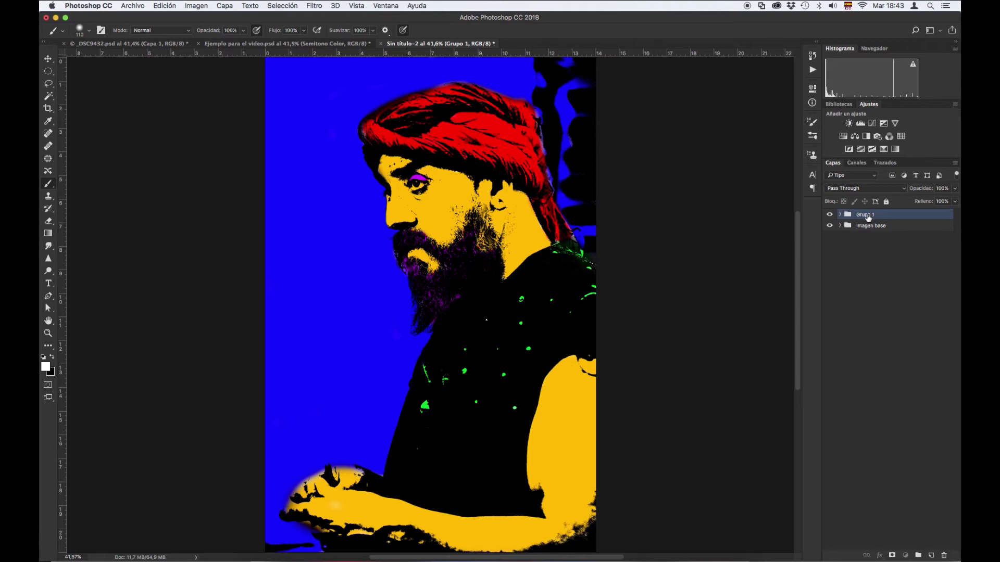
{"action": "double_click", "coordinate": [867, 216]}
{"action": "type", "text": "Color imagen"}
{"action": "key", "text": "Return"}
Add a new layer above the groups and fill it with the merged image using Apply Image in Multiply at 100% opacity.
{"action": "left_click", "coordinate": [931, 555]}
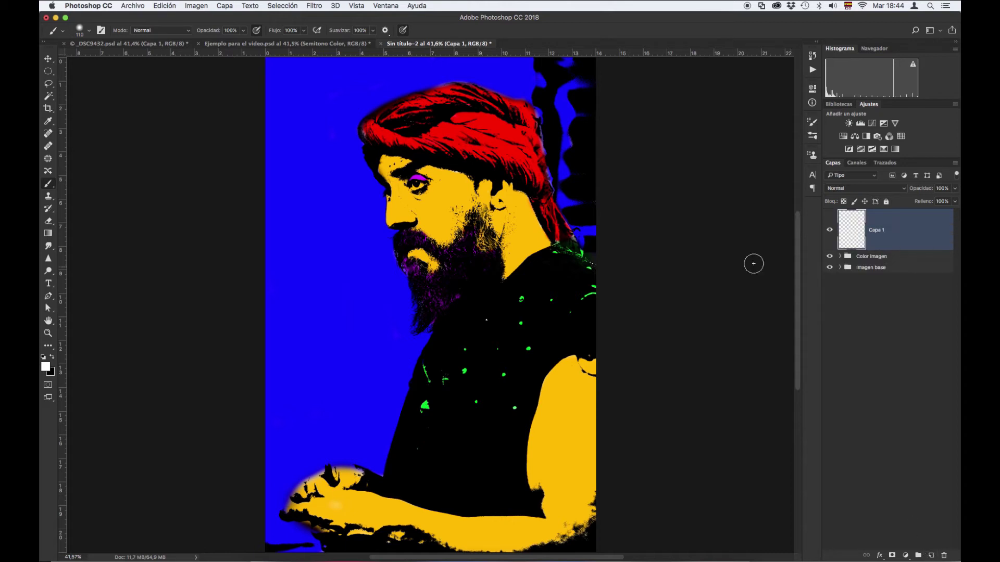
{"action": "left_click", "coordinate": [200, 6]}
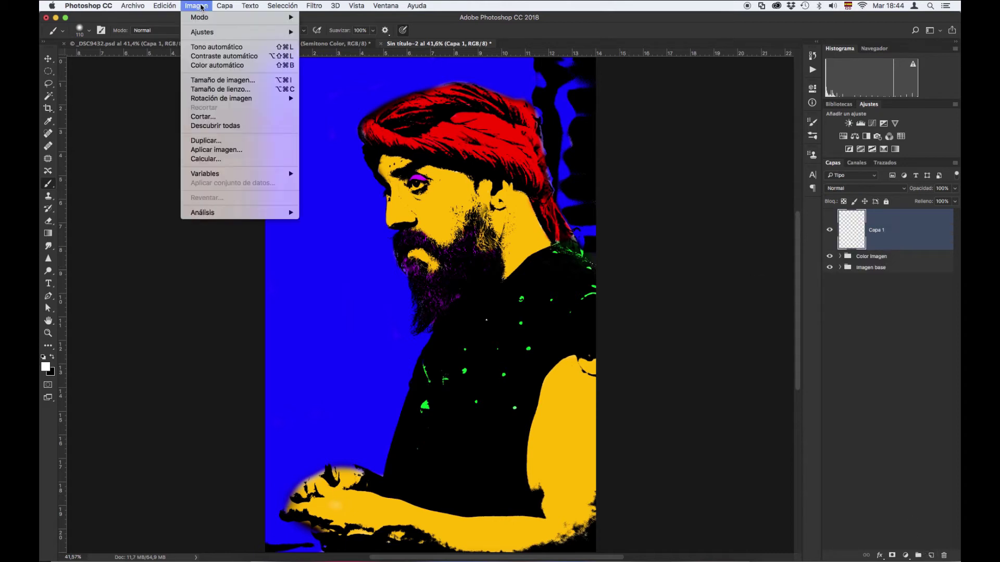
{"action": "left_click", "coordinate": [226, 151]}
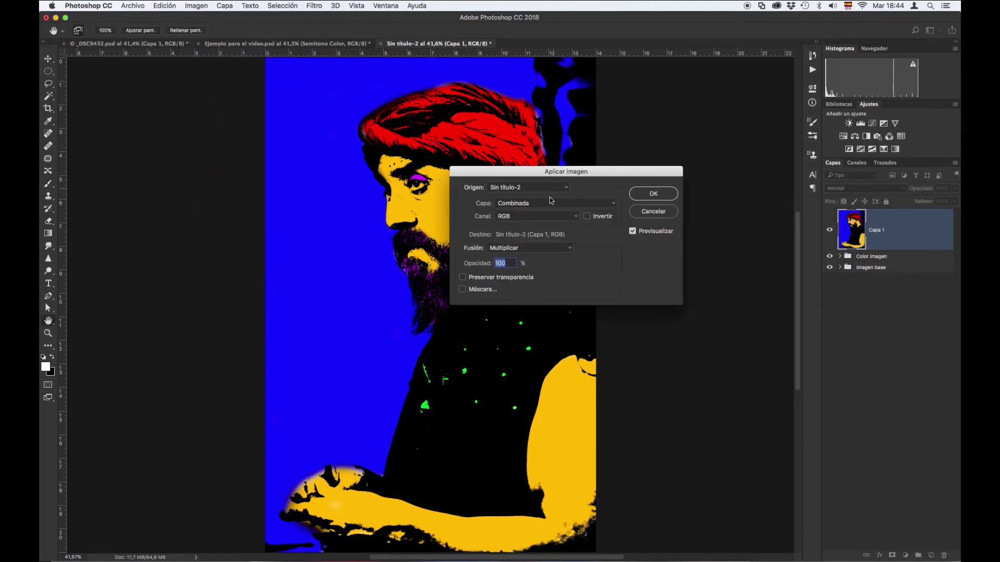
{"action": "left_click", "coordinate": [658, 194]}
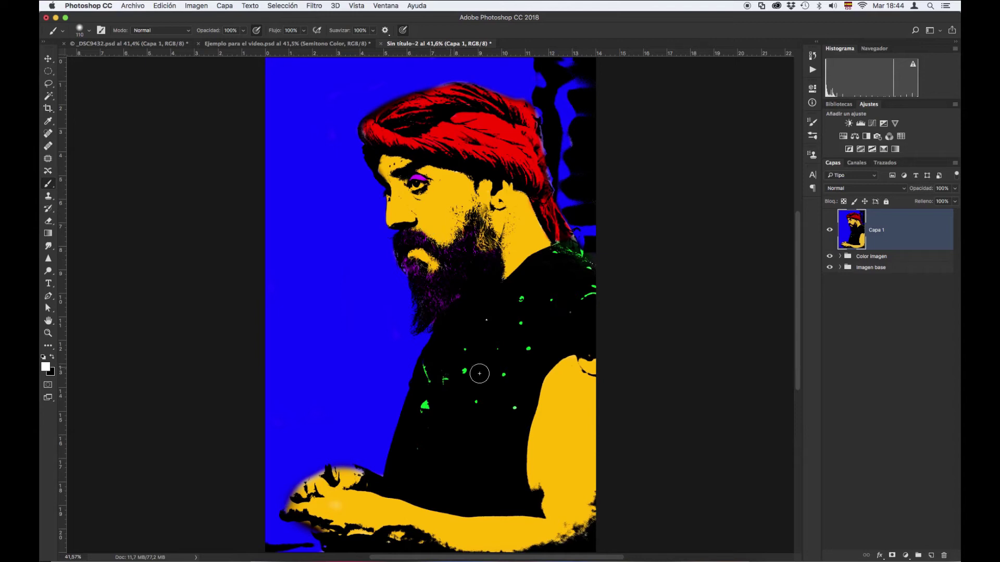
Desaturate the merged portrait layer Capa 1 to grayscale.
{"action": "left_click", "coordinate": [199, 7]}
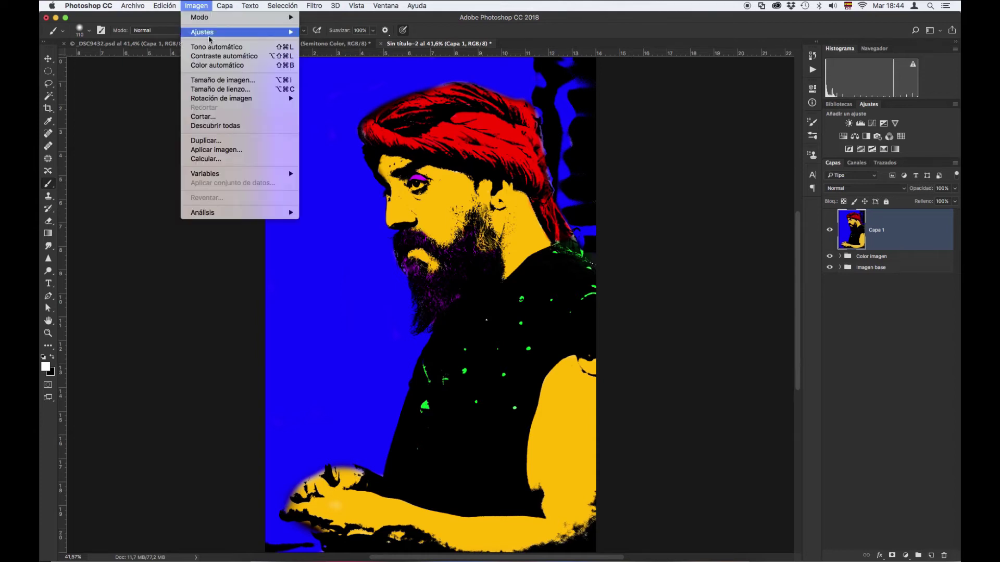
{"action": "mouse_move", "coordinate": [218, 35]}
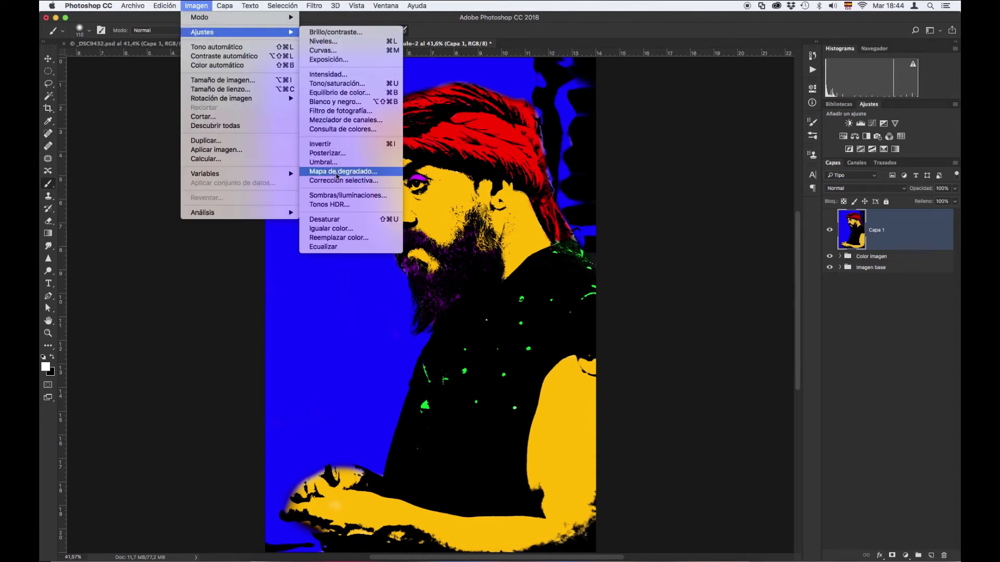
{"action": "key", "text": "Escape"}
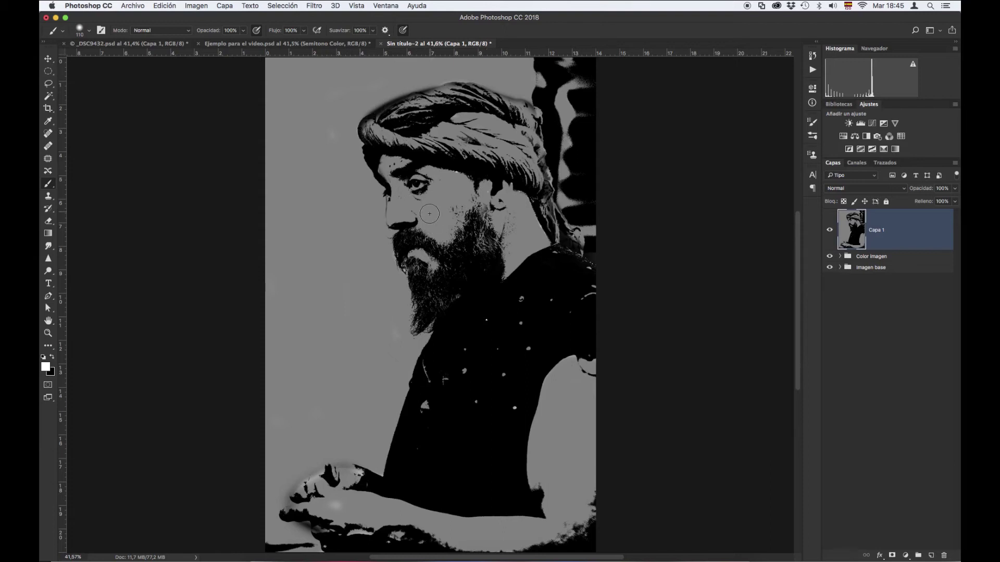
{"action": "left_click", "coordinate": [314, 6]}
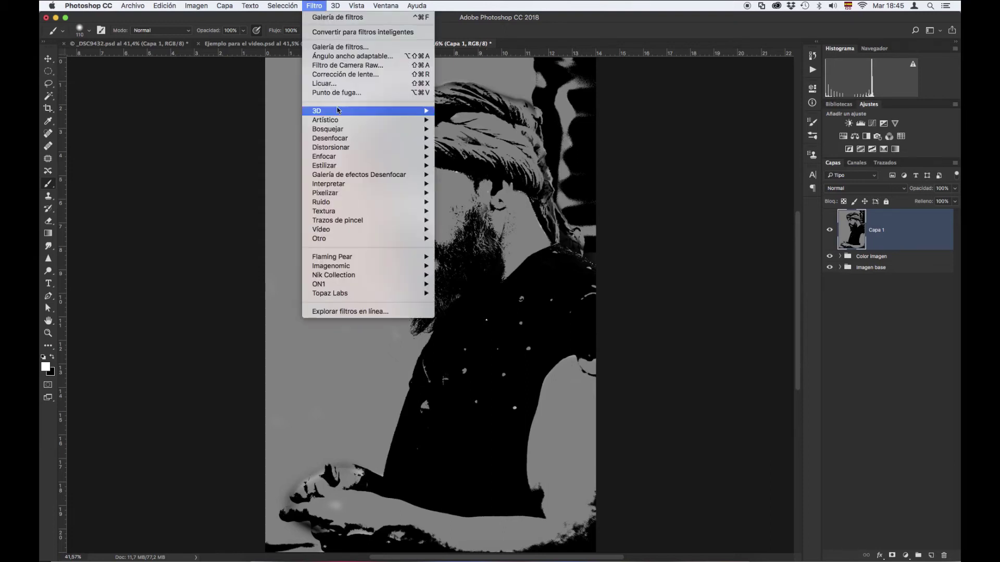
{"action": "mouse_move", "coordinate": [383, 192]}
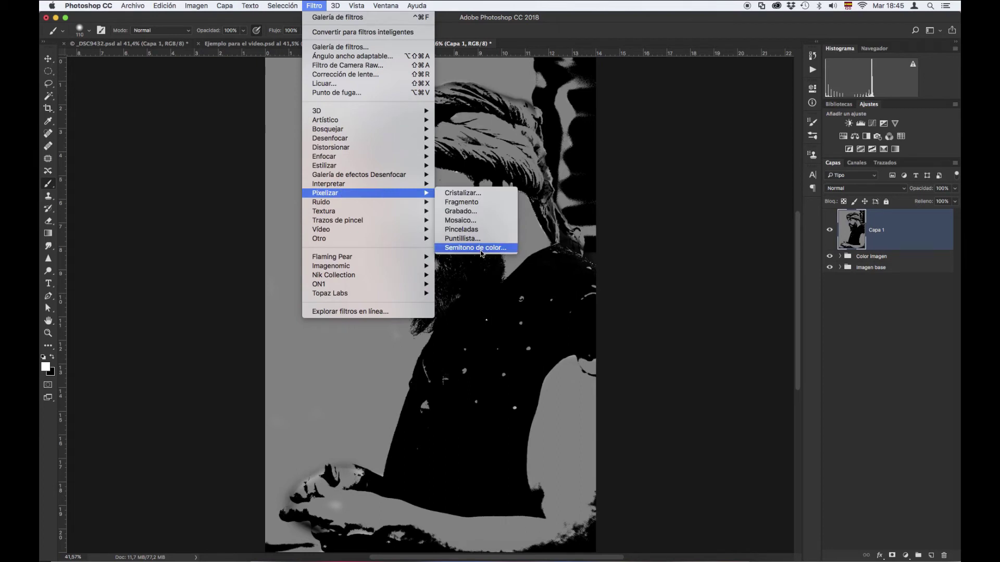
{"action": "left_click", "coordinate": [380, 47]}
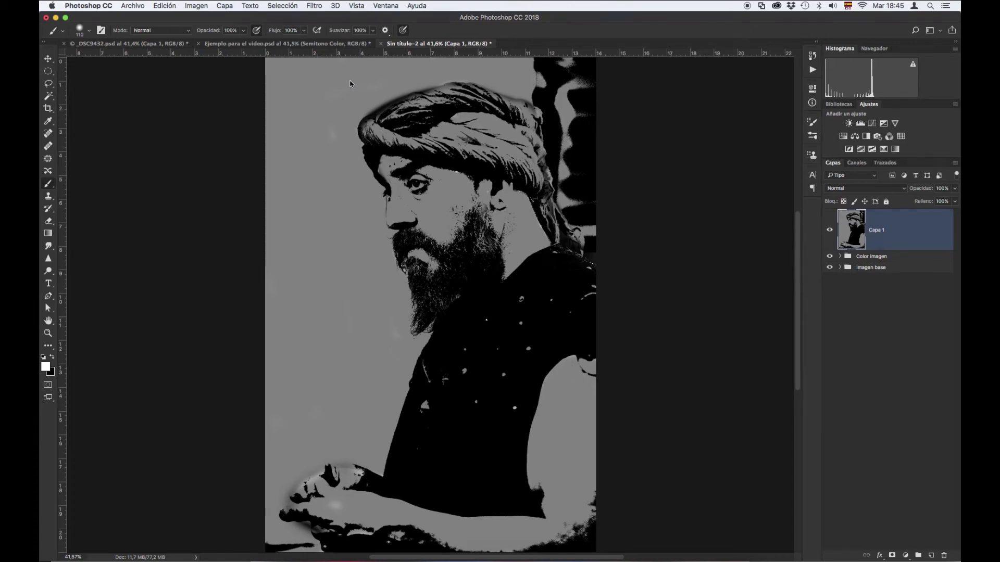
Open the Filter Gallery on the desaturated layer and choose the Halftone Pattern (Modelo de semitono) sketch filter, previewing the whole portrait.
{"action": "key", "text": "super+alt+f"}
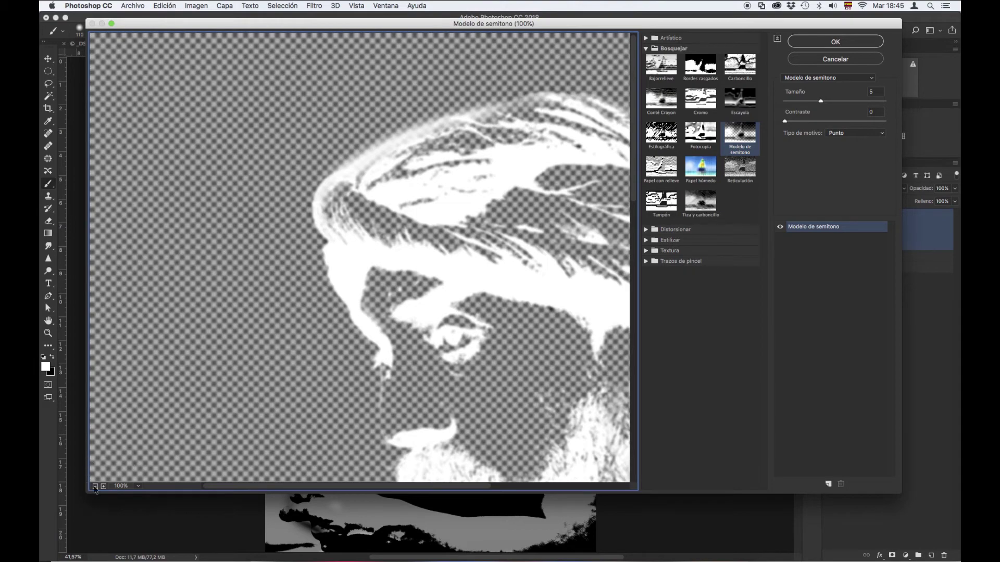
{"action": "left_click", "coordinate": [96, 487]}
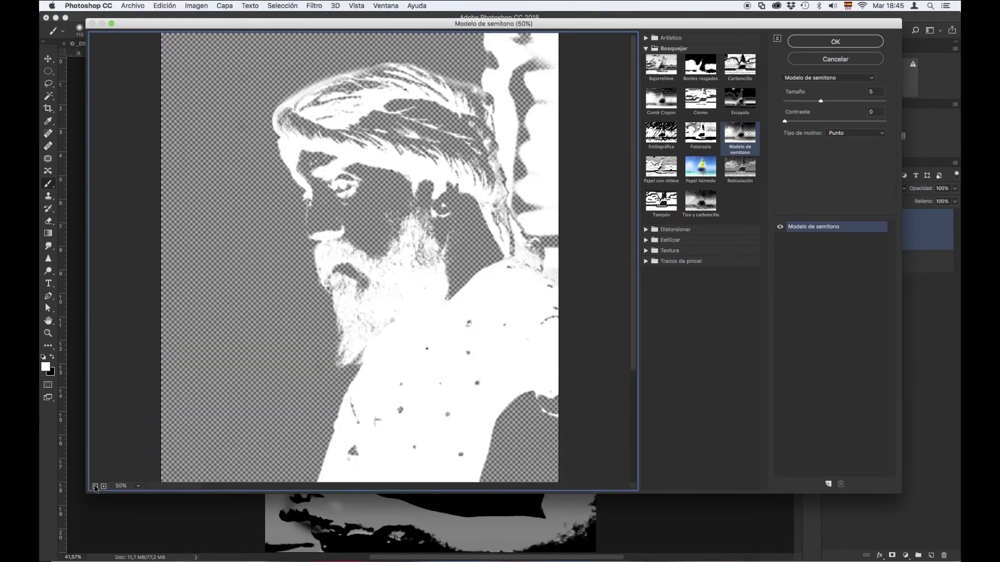
{"action": "left_click", "coordinate": [95, 488]}
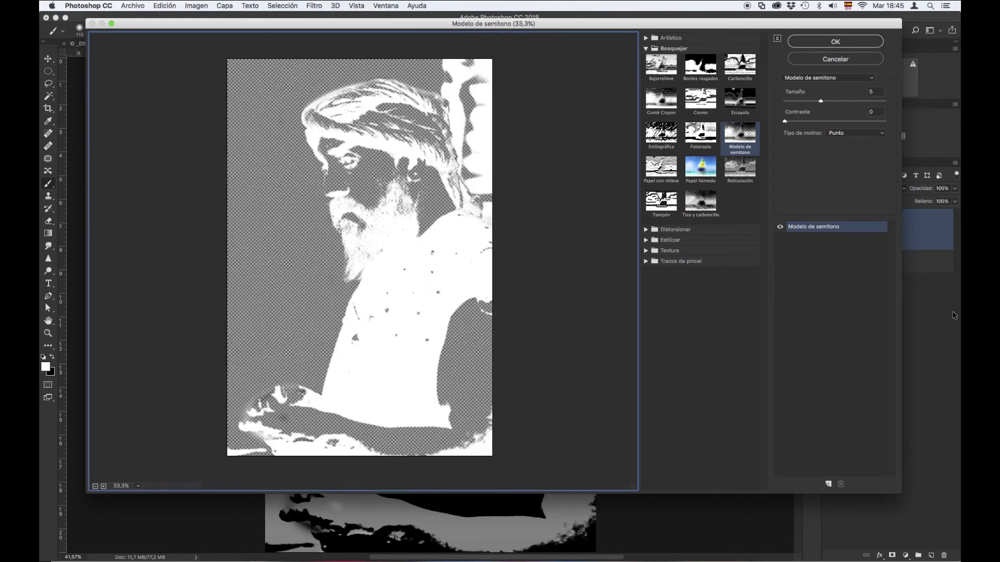
{"action": "left_click", "coordinate": [644, 47]}
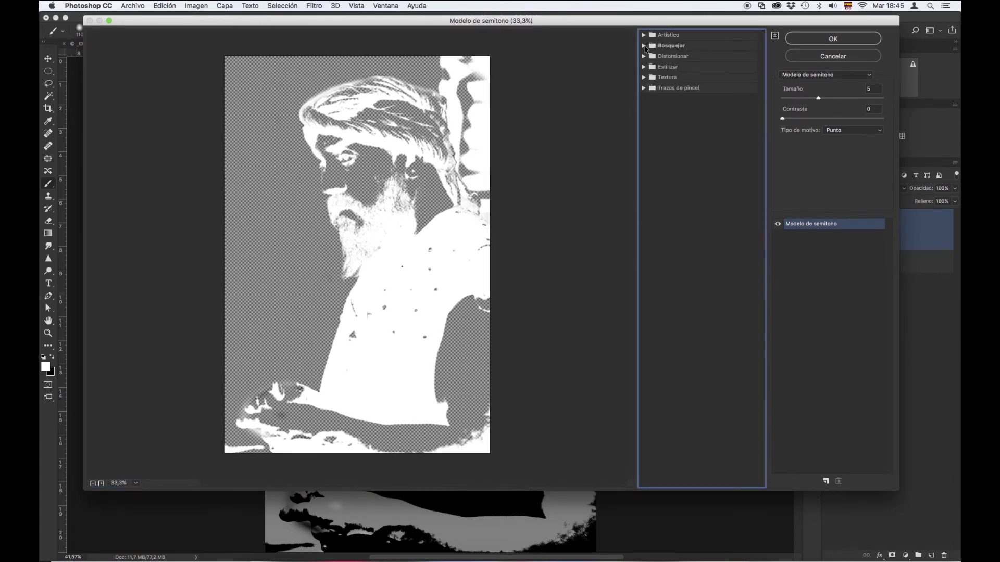
{"action": "left_click", "coordinate": [644, 47]}
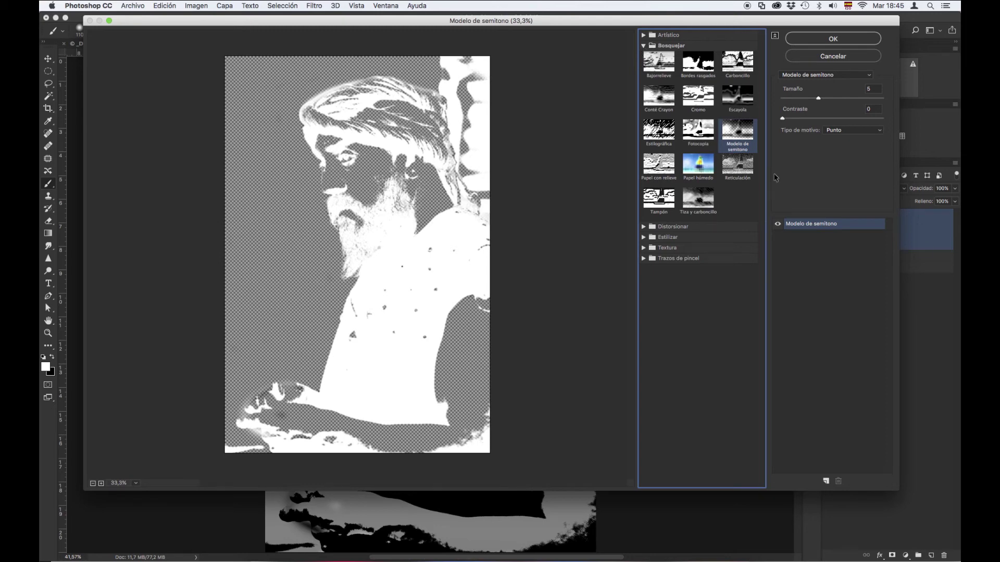
{"action": "left_click", "coordinate": [738, 96]}
{"action": "left_click", "coordinate": [738, 136]}
Set the halftone pattern's size to 5 and its contrast to 0.
{"action": "left_click", "coordinate": [818, 98]}
{"action": "mouse_move", "coordinate": [818, 98]}
{"action": "left_mouse_down"}
{"action": "mouse_move", "coordinate": [844, 99]}
{"action": "mouse_move", "coordinate": [802, 99]}
{"action": "left_mouse_up"}
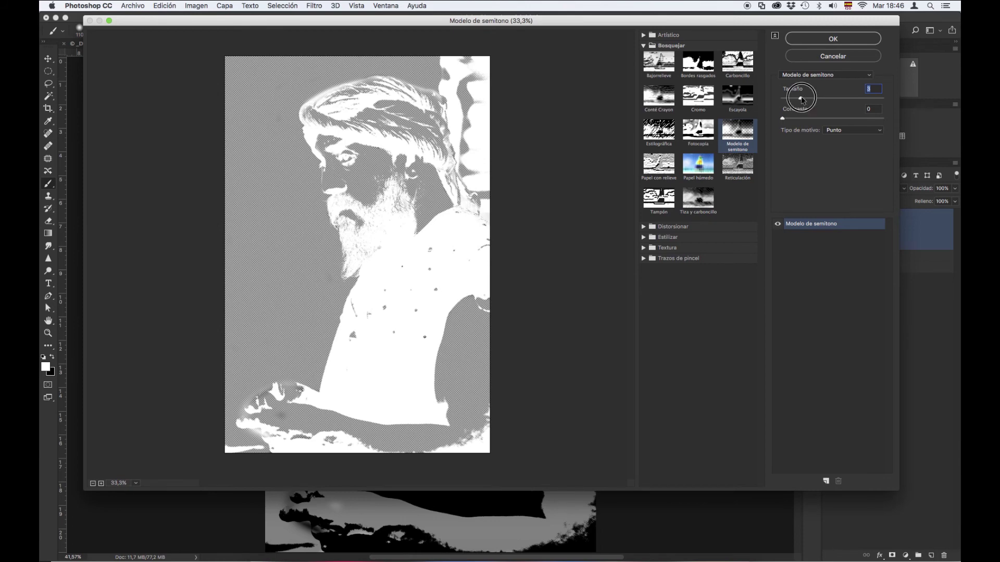
{"action": "type", "text": "5"}
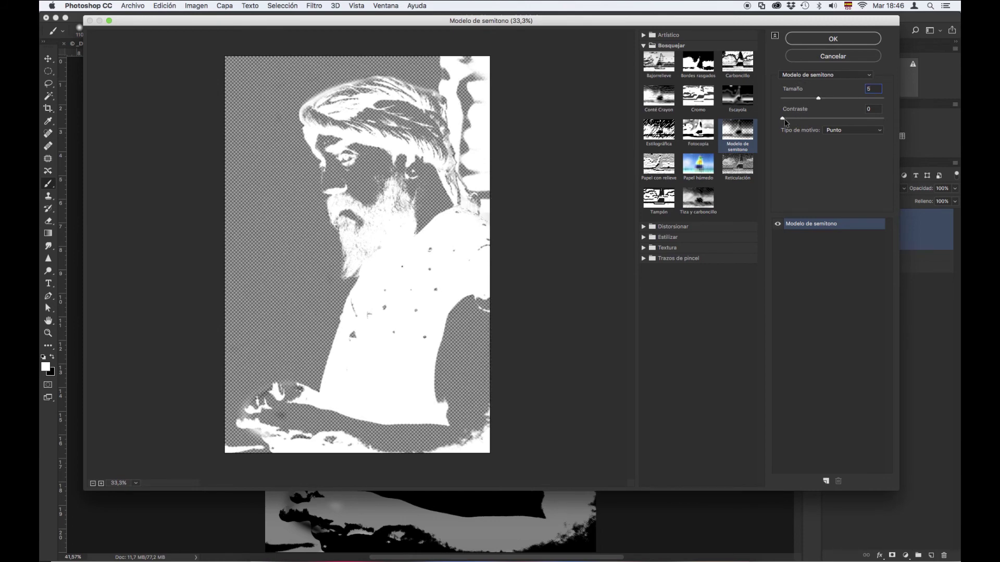
{"action": "mouse_move", "coordinate": [783, 119]}
{"action": "left_mouse_down"}
{"action": "mouse_move", "coordinate": [807, 119]}
{"action": "mouse_move", "coordinate": [780, 121]}
{"action": "left_mouse_up"}
Preview the Line and Circle pattern types, and apply the halftone filter with the Dot (Punto) type.
{"action": "left_click", "coordinate": [860, 131]}
{"action": "left_click", "coordinate": [852, 136]}
{"action": "left_click", "coordinate": [855, 129]}
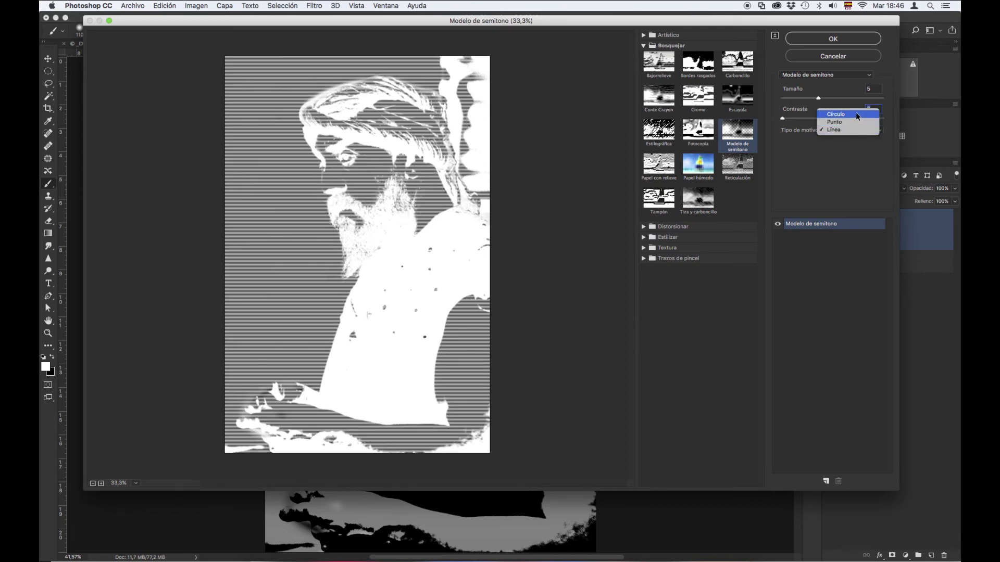
{"action": "left_click", "coordinate": [855, 116]}
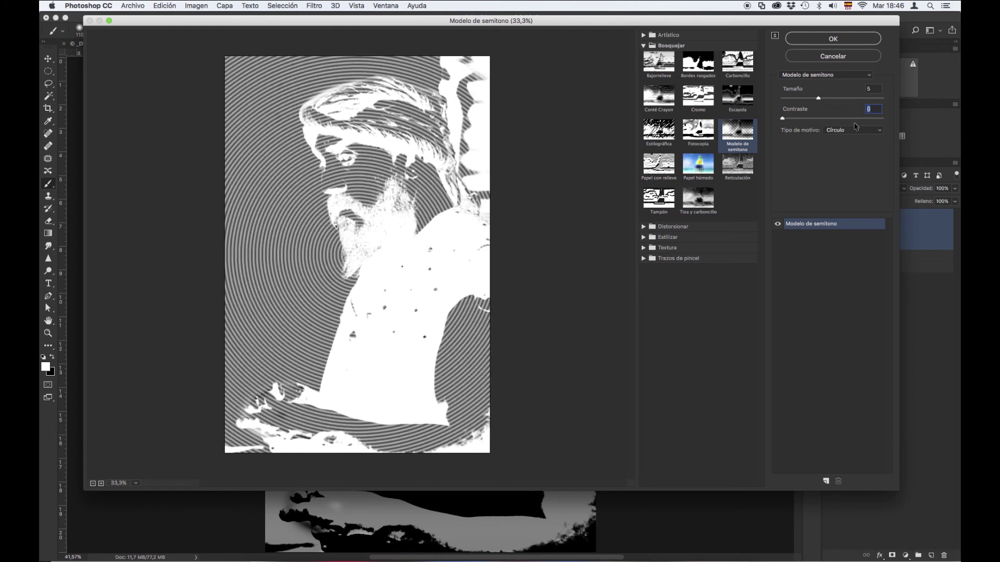
{"action": "left_click", "coordinate": [857, 128]}
{"action": "left_click", "coordinate": [852, 138]}
{"action": "left_click", "coordinate": [865, 41]}
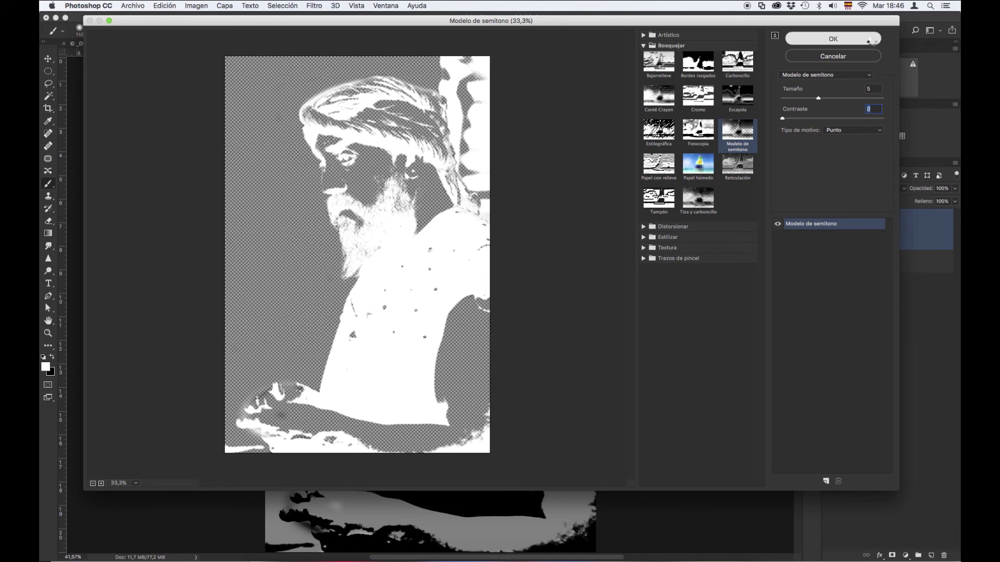
Rename the halftone layer Semitono Color and set its blend mode to Soft Light (Luz suave).
{"action": "key", "text": "alt+BackSpace"}
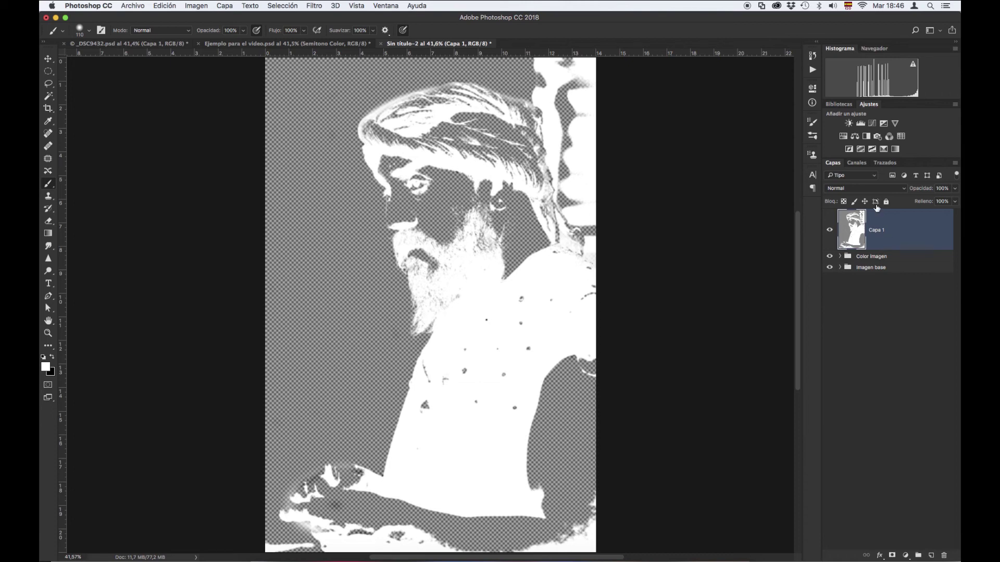
{"action": "double_click", "coordinate": [876, 231]}
{"action": "type", "text": "Semitono Color"}
{"action": "key", "text": "Return"}
{"action": "left_click", "coordinate": [889, 189]}
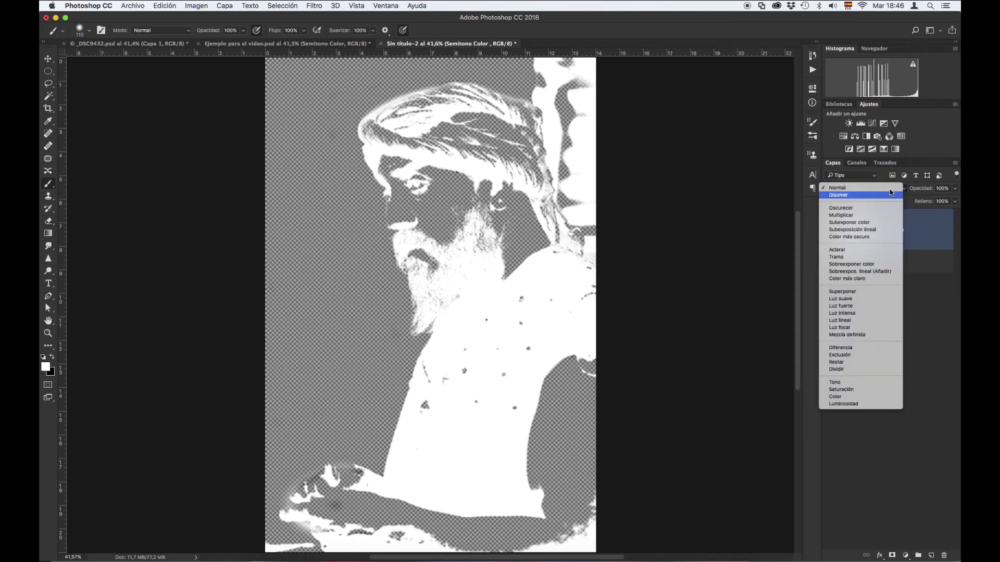
{"action": "left_click", "coordinate": [858, 299]}
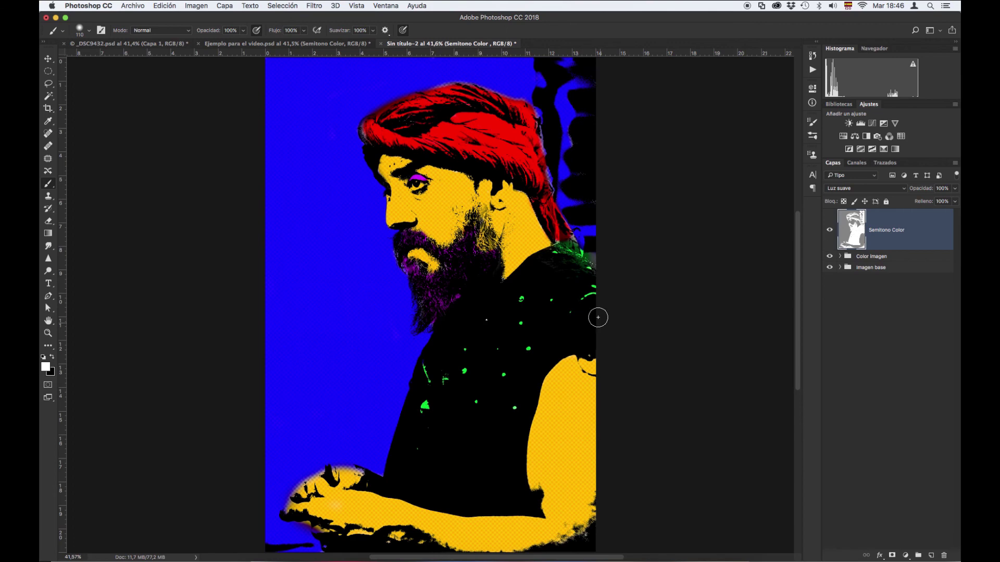
Examine the halftone dot texture up close across the face, turban, arm and background.
{"action": "left_click", "coordinate": [455, 263], "text": "super"}
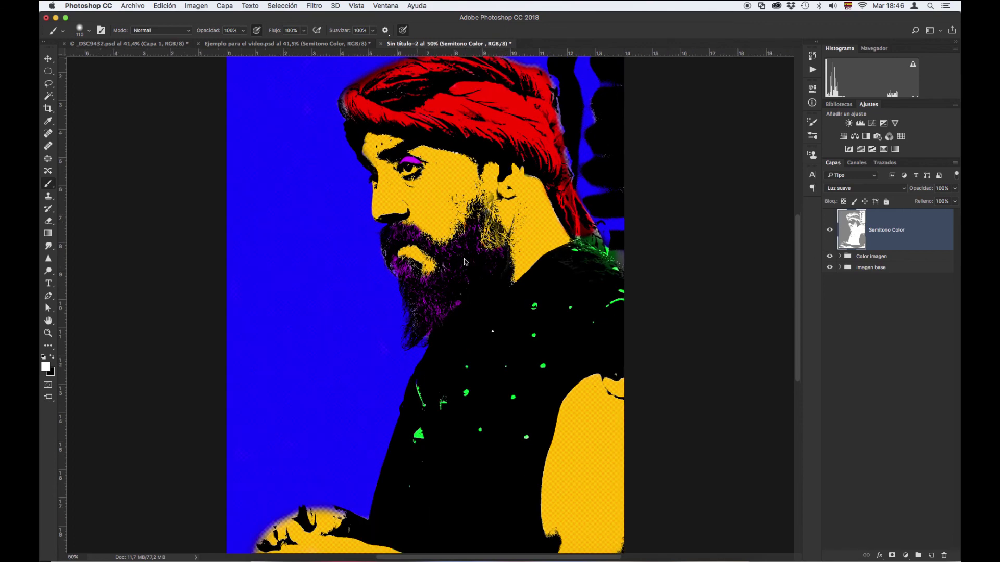
{"action": "left_click", "coordinate": [466, 263], "text": "super"}
{"action": "left_click", "coordinate": [483, 269], "text": "alt"}
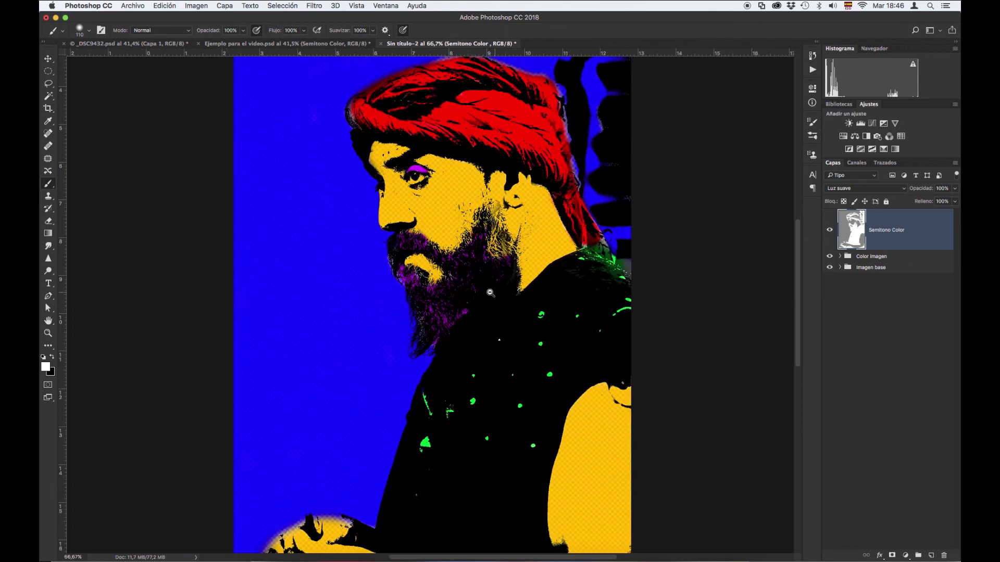
{"action": "left_click", "coordinate": [490, 294], "text": "alt"}
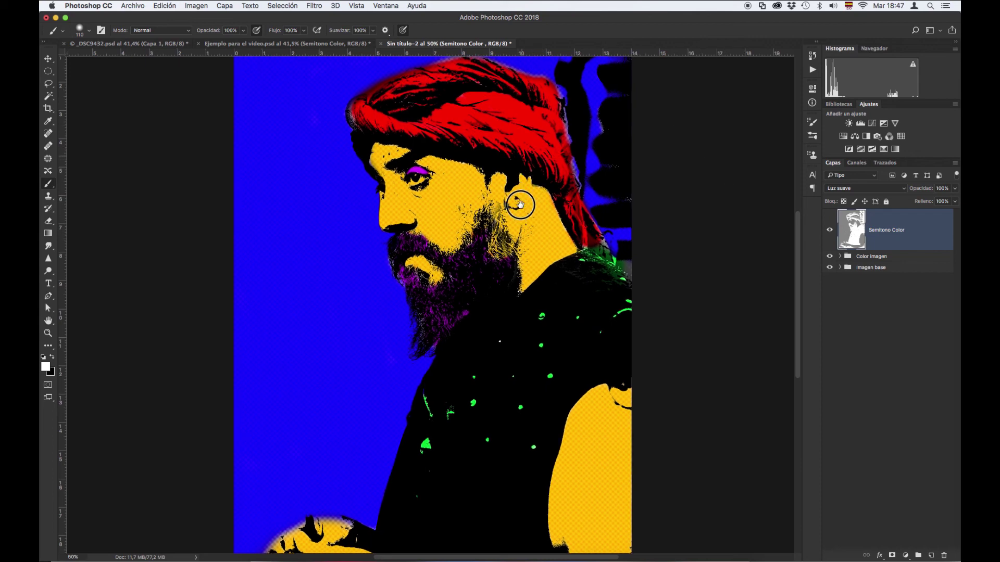
{"action": "scroll", "coordinate": [519, 205], "scroll_direction": "up", "scroll_amount": 2}
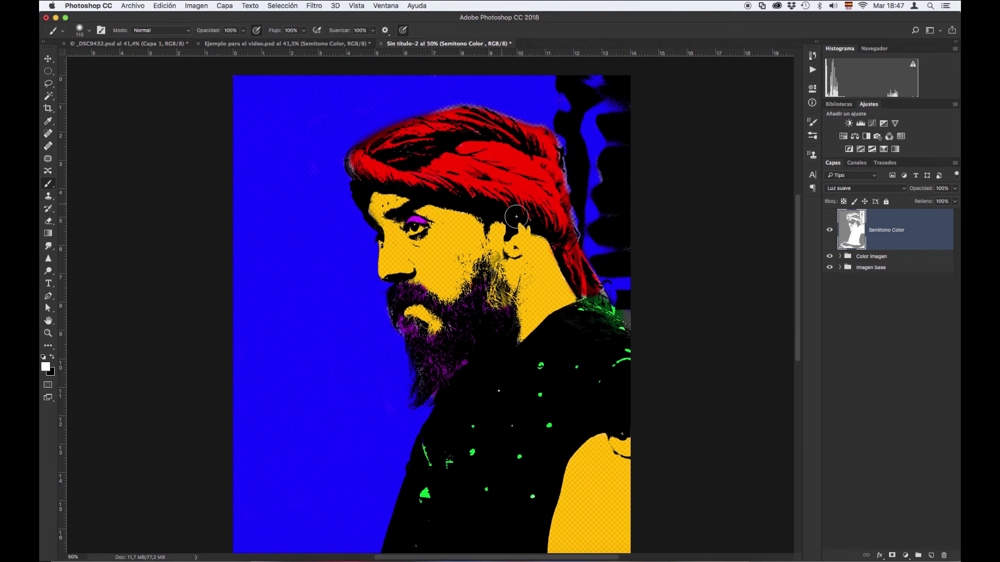
{"action": "scroll", "coordinate": [513, 257], "scroll_direction": "down", "scroll_amount": 5}
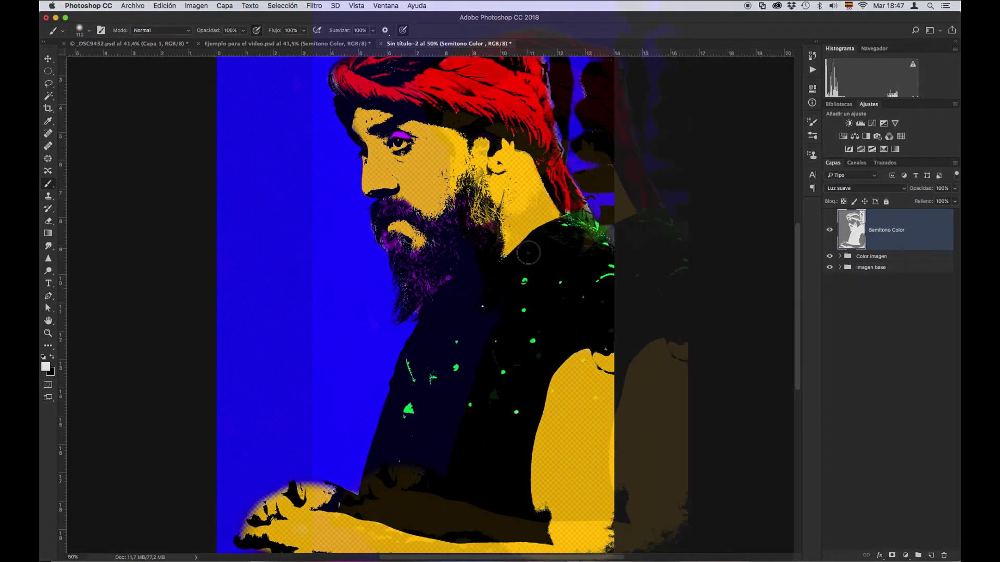